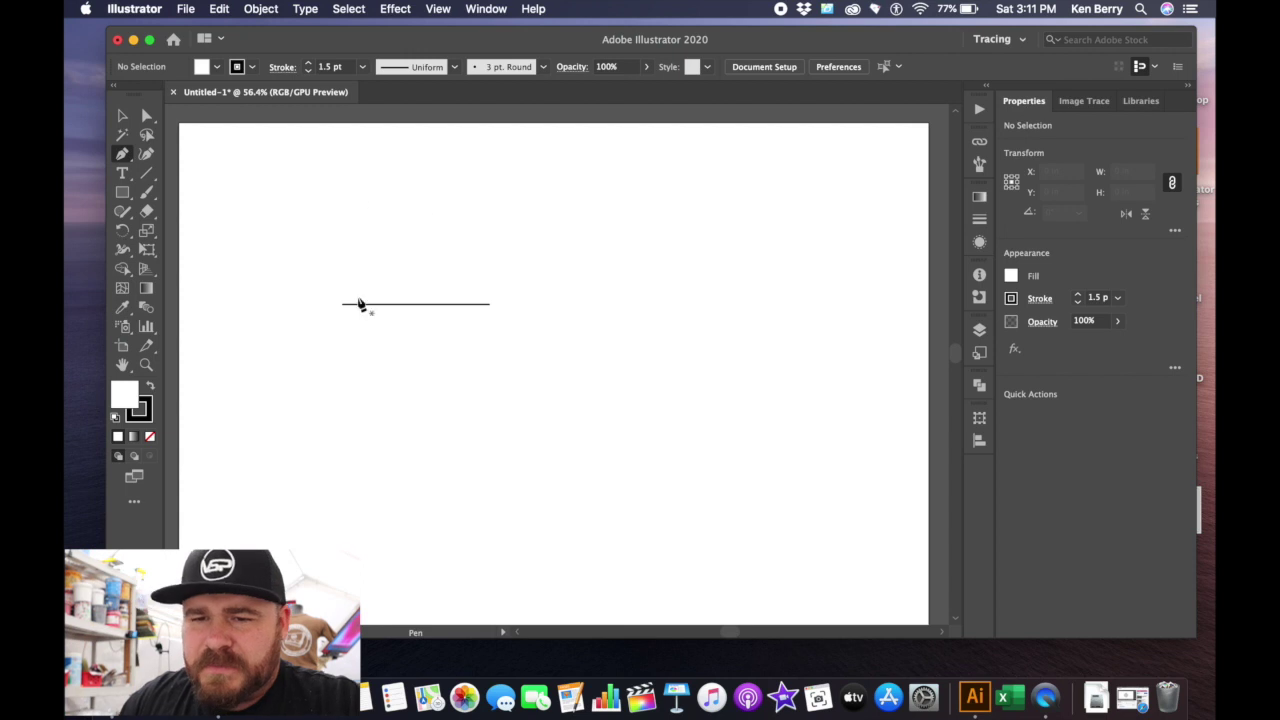
# Set the width of the horizontal line on the artboard to 0.7 in
pyautogui.click(122, 115)
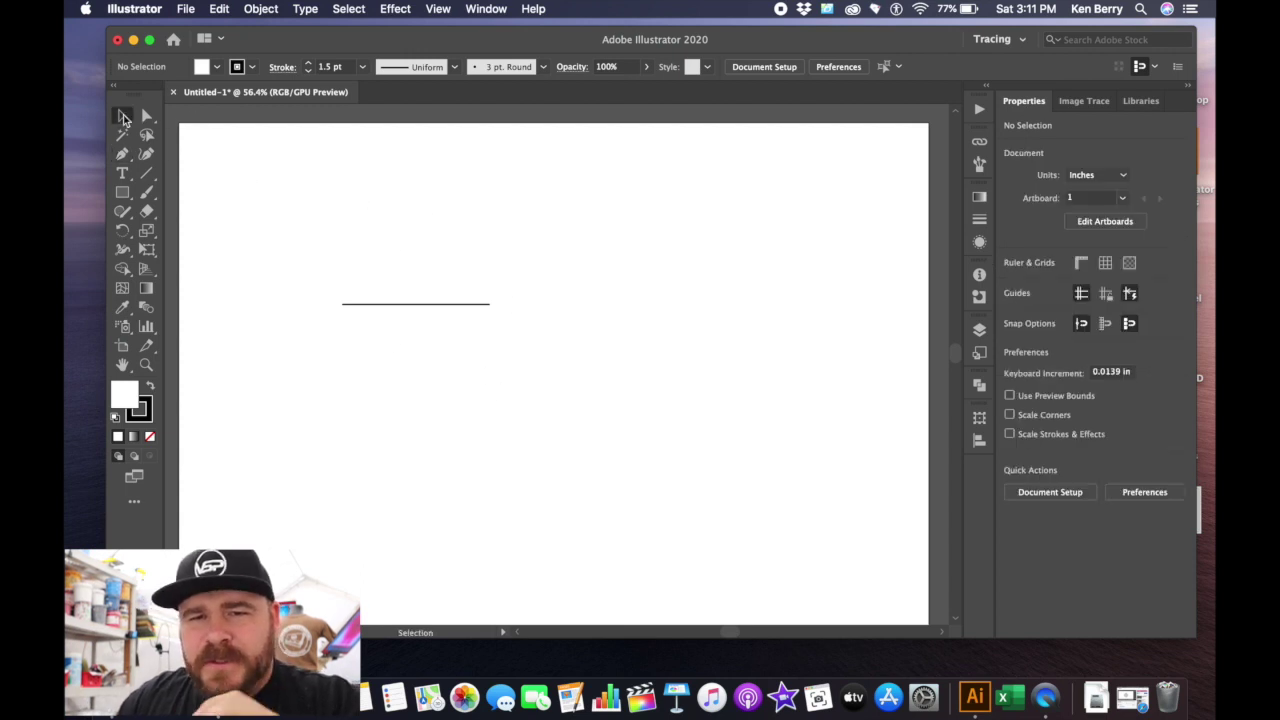
pyautogui.click(400, 304)
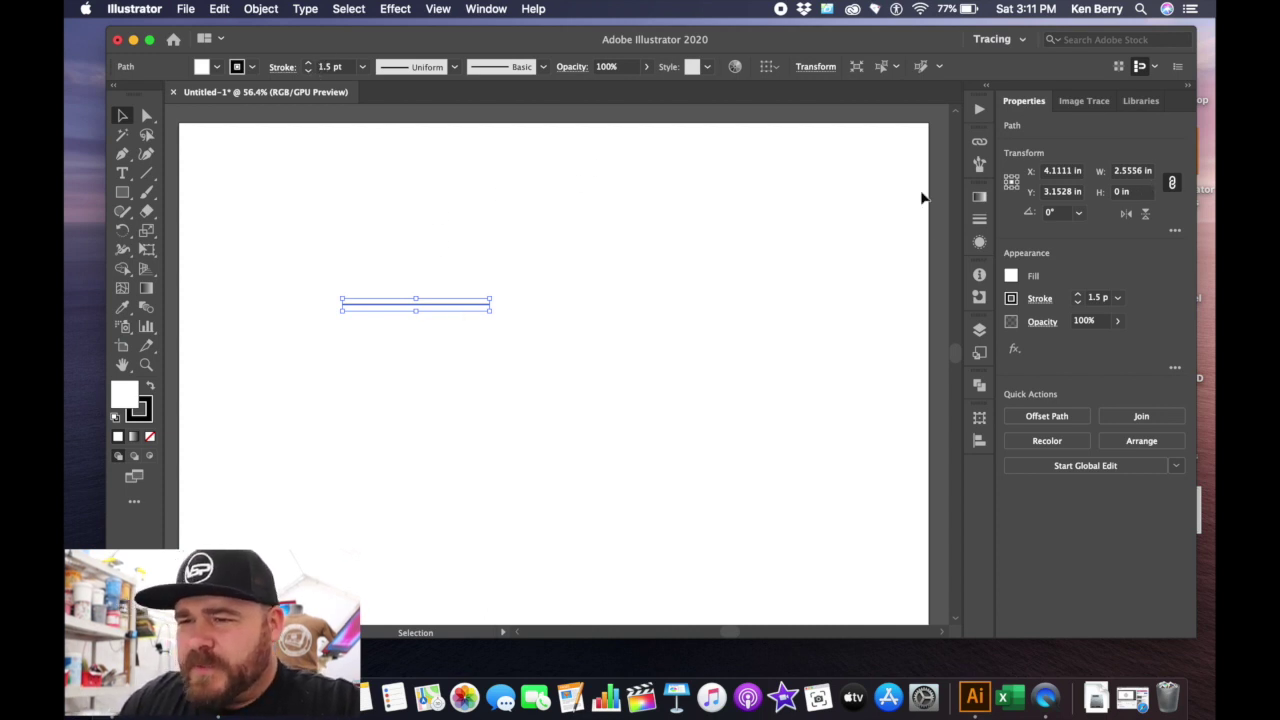
pyautogui.click(1137, 171)
pyautogui.doubleClick(1135, 173)
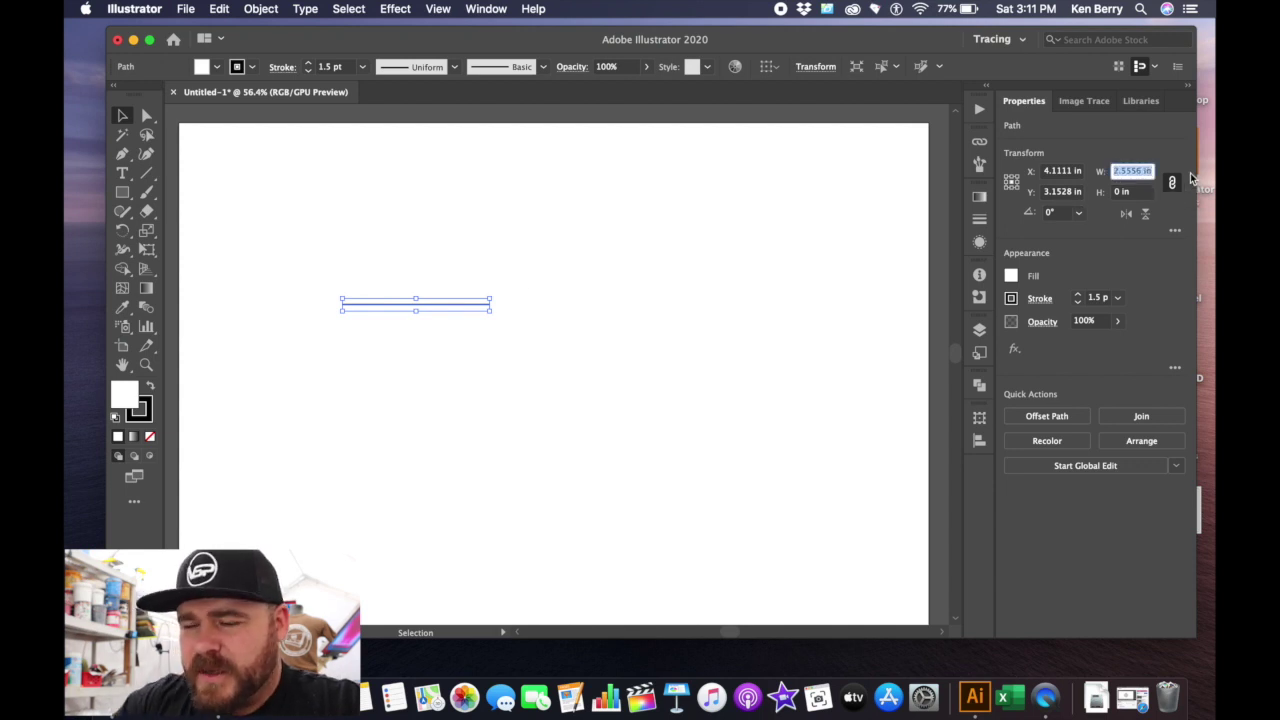
pyautogui.press('BackSpace')
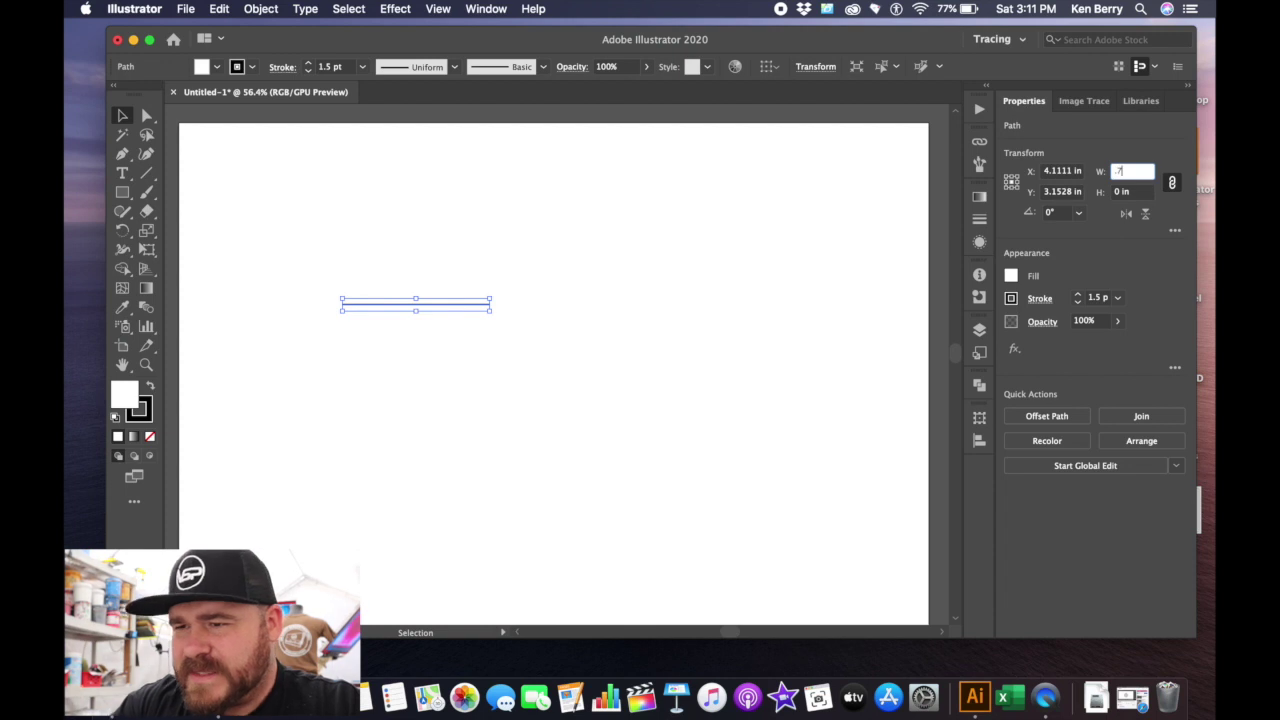
pyautogui.press('Return')
pyautogui.click(440, 293)
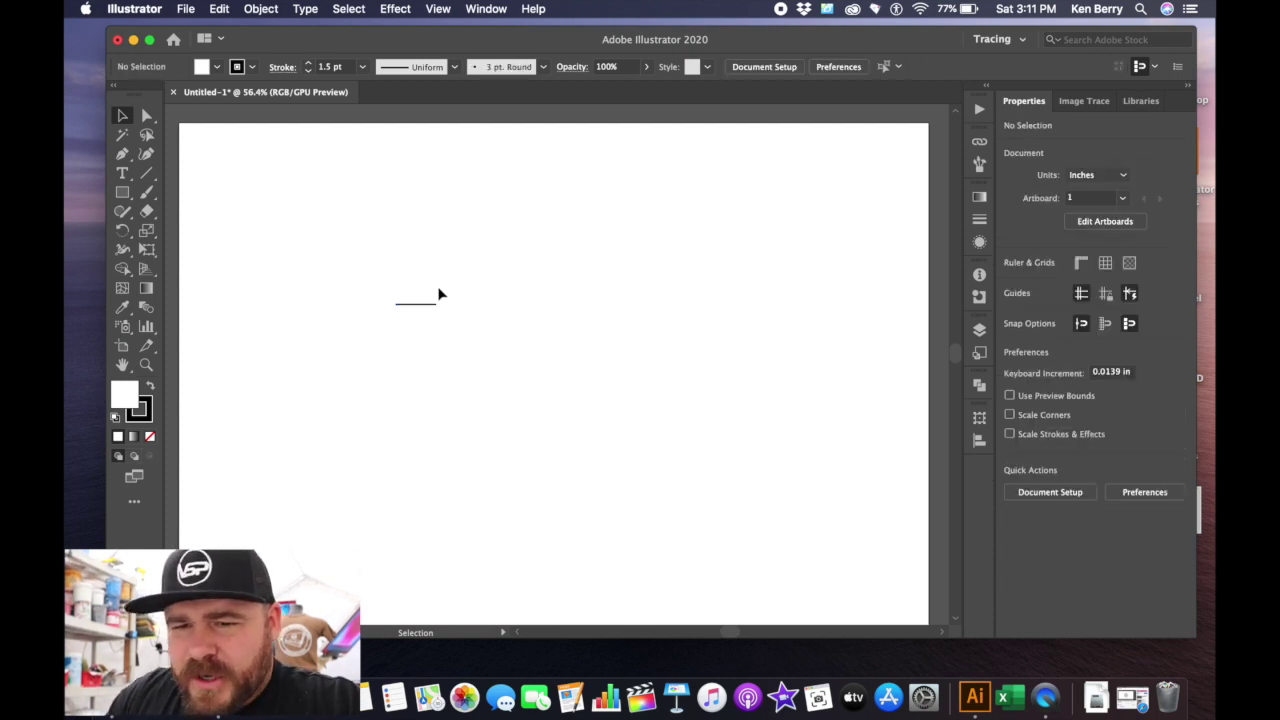
# Duplicate the short line twice, placing one copy below the original and another on the far side of the artboard
pyautogui.scroll(1, 390, 285)
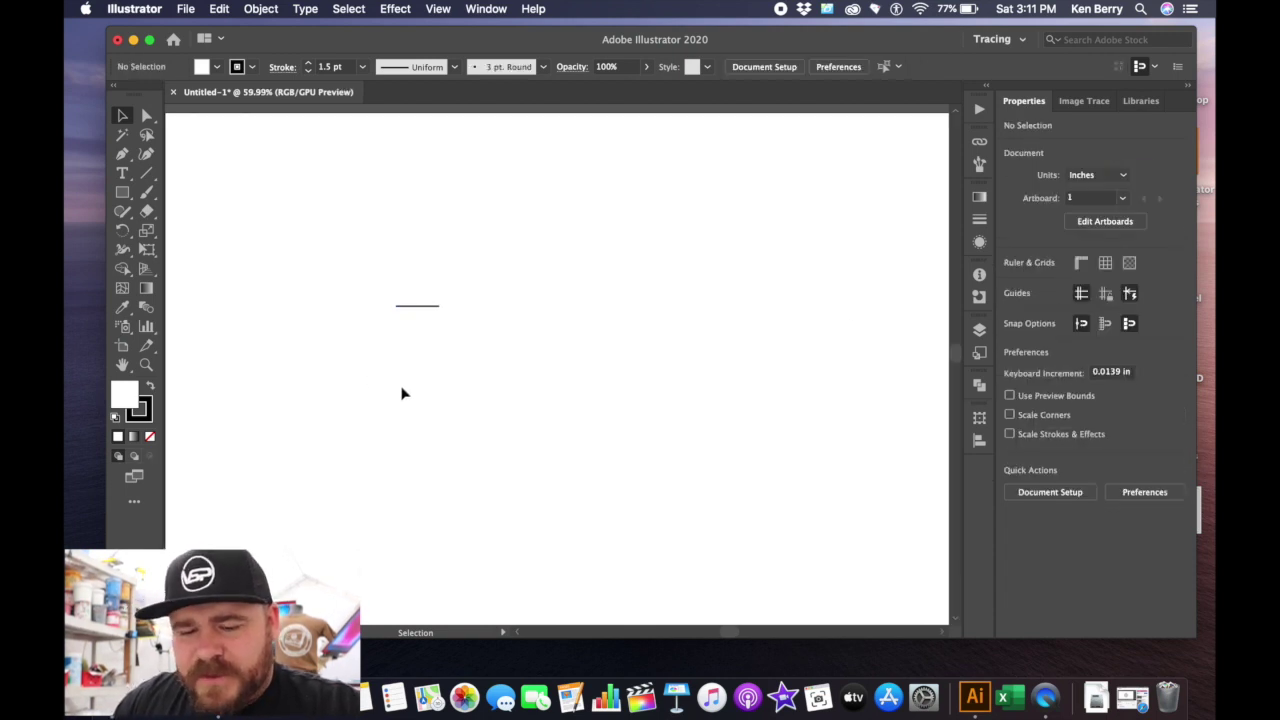
pyautogui.click(425, 310)
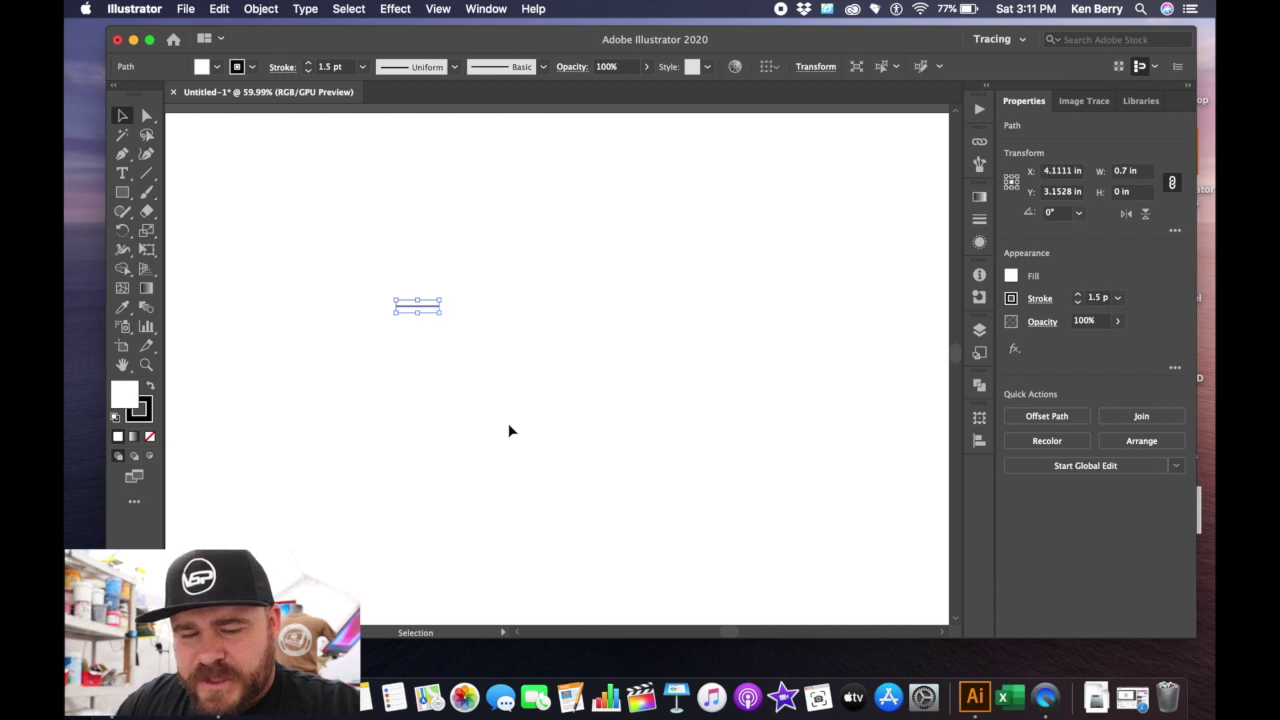
pyautogui.moveTo(427, 311); pyautogui.dragTo(467, 424)
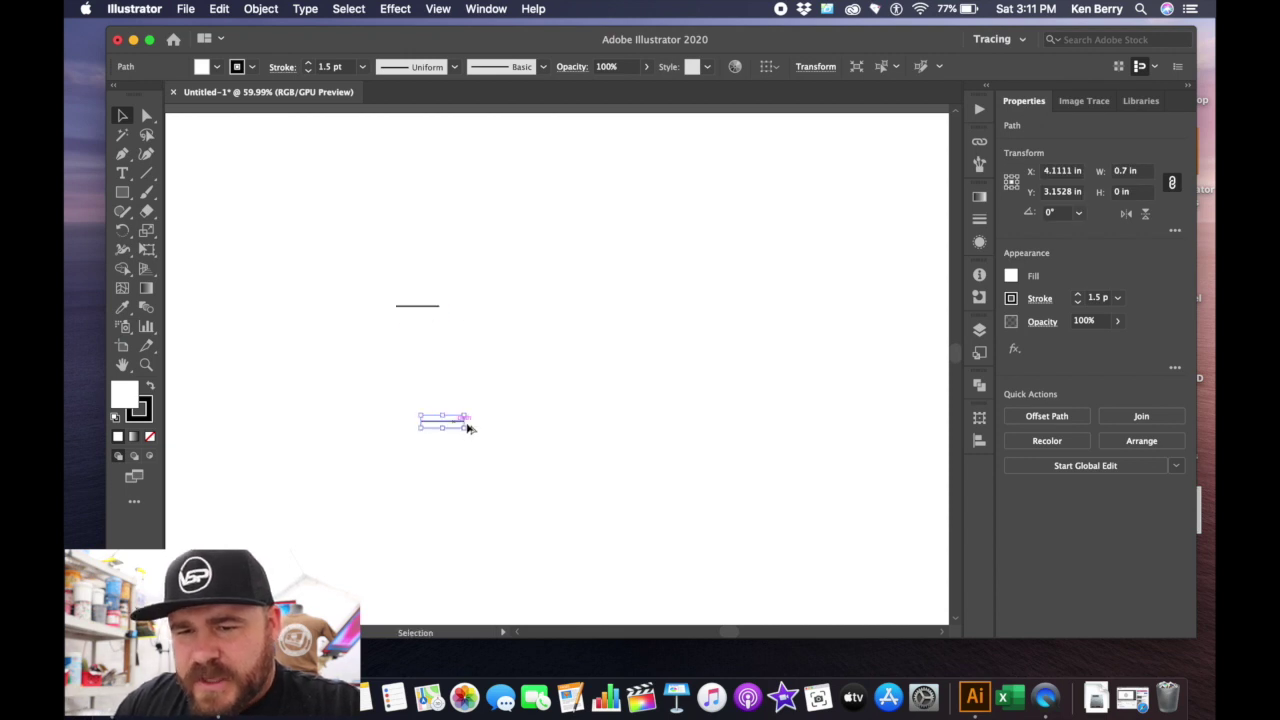
pyautogui.click(660, 355)
pyautogui.moveTo(391, 376); pyautogui.dragTo(789, 270)
pyautogui.click(913, 421)
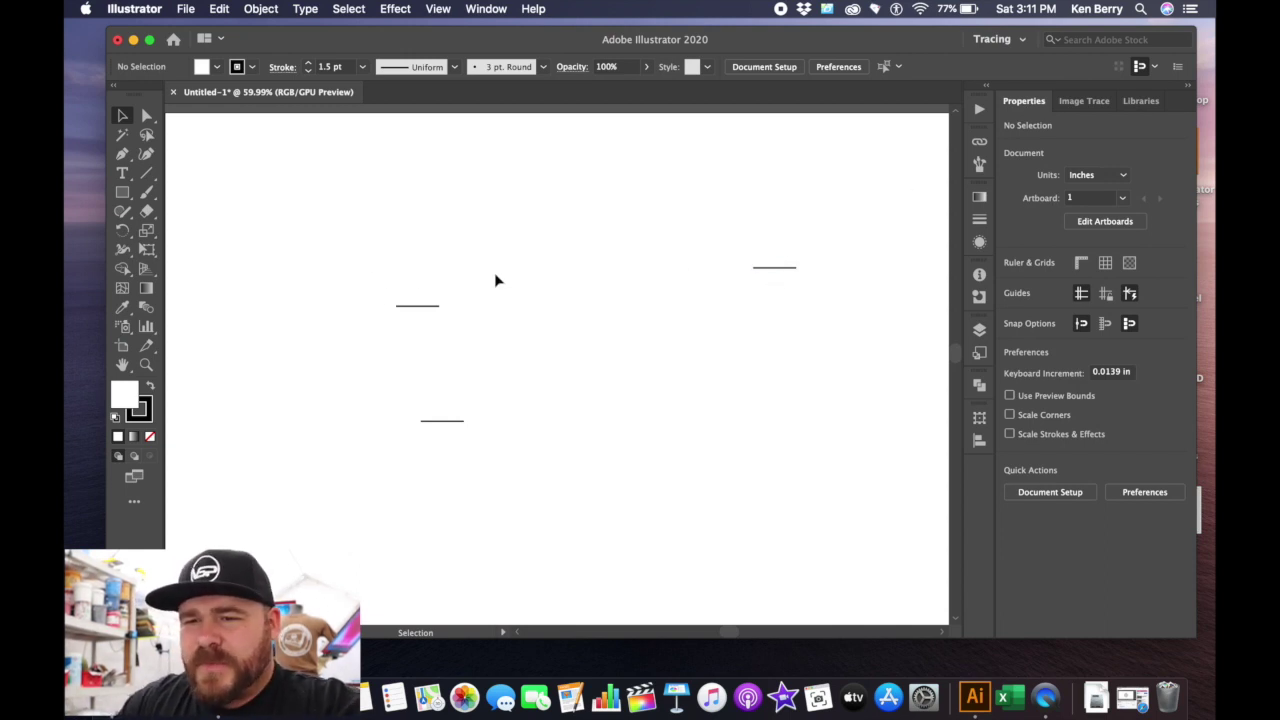
# Draw a square about 0.79 in wide near the artboard's upper-left corner and set its fill to None
pyautogui.press('m')
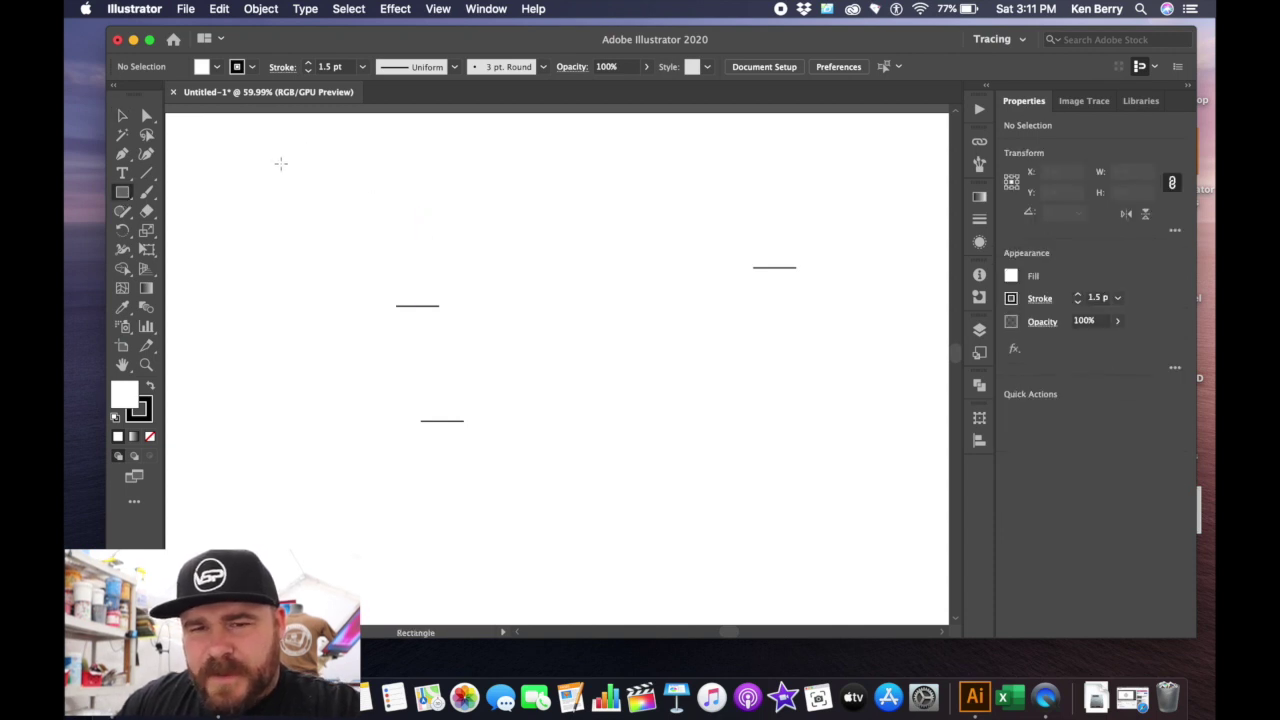
pyautogui.moveTo(280, 163); pyautogui.dragTo(330, 212)
pyautogui.click(124, 117)
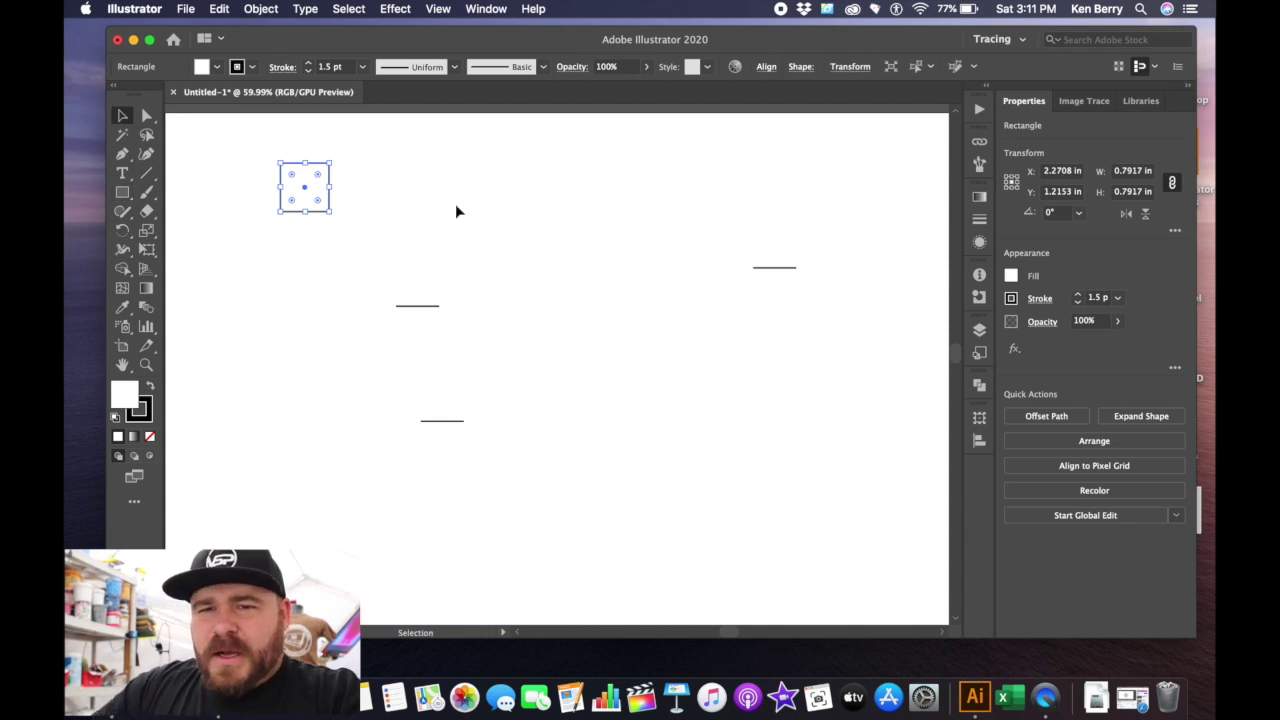
pyautogui.click(218, 68)
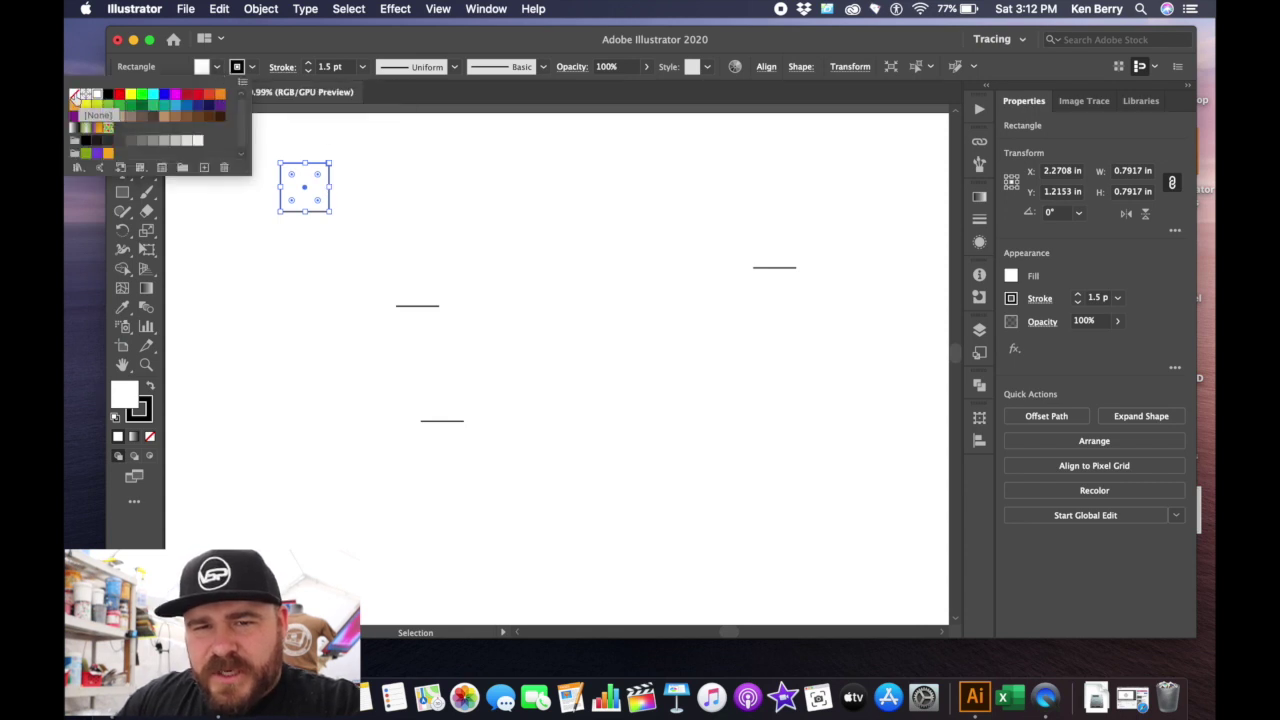
pyautogui.click(76, 96)
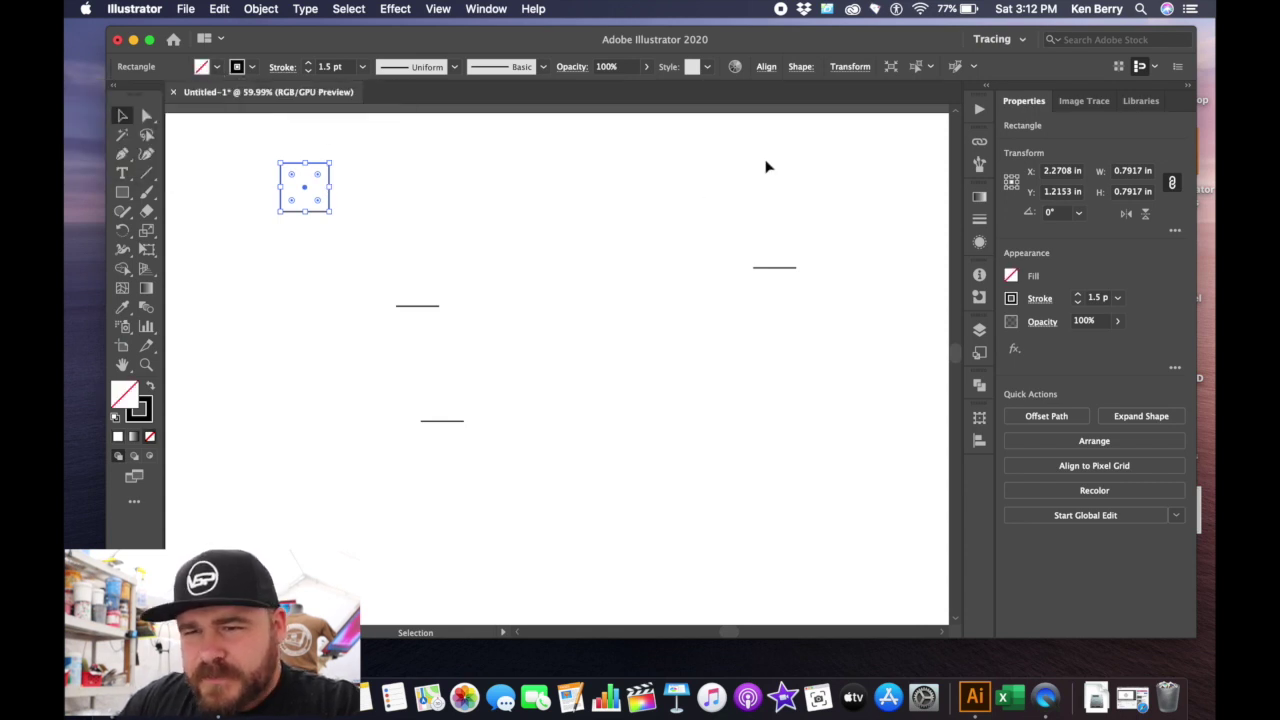
# Scale the square proportionally to a width of 0.4 in
pyautogui.click(1150, 171)
pyautogui.press('BackSpace')
pyautogui.write('.4')
pyautogui.press('Return')
pyautogui.click(677, 245)
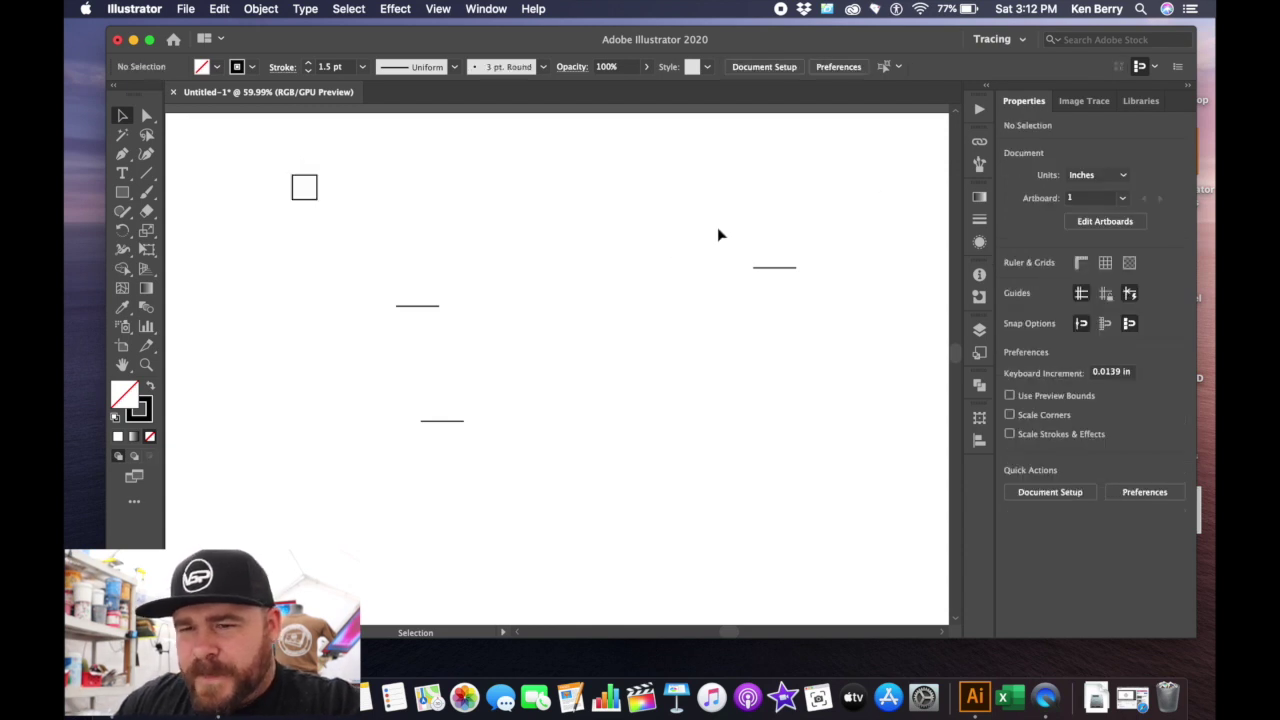
# Move the spare line into the upper-right area of the artboard, away from the other shapes
pyautogui.click(774, 268)
pyautogui.moveTo(774, 270); pyautogui.dragTo(874, 171)
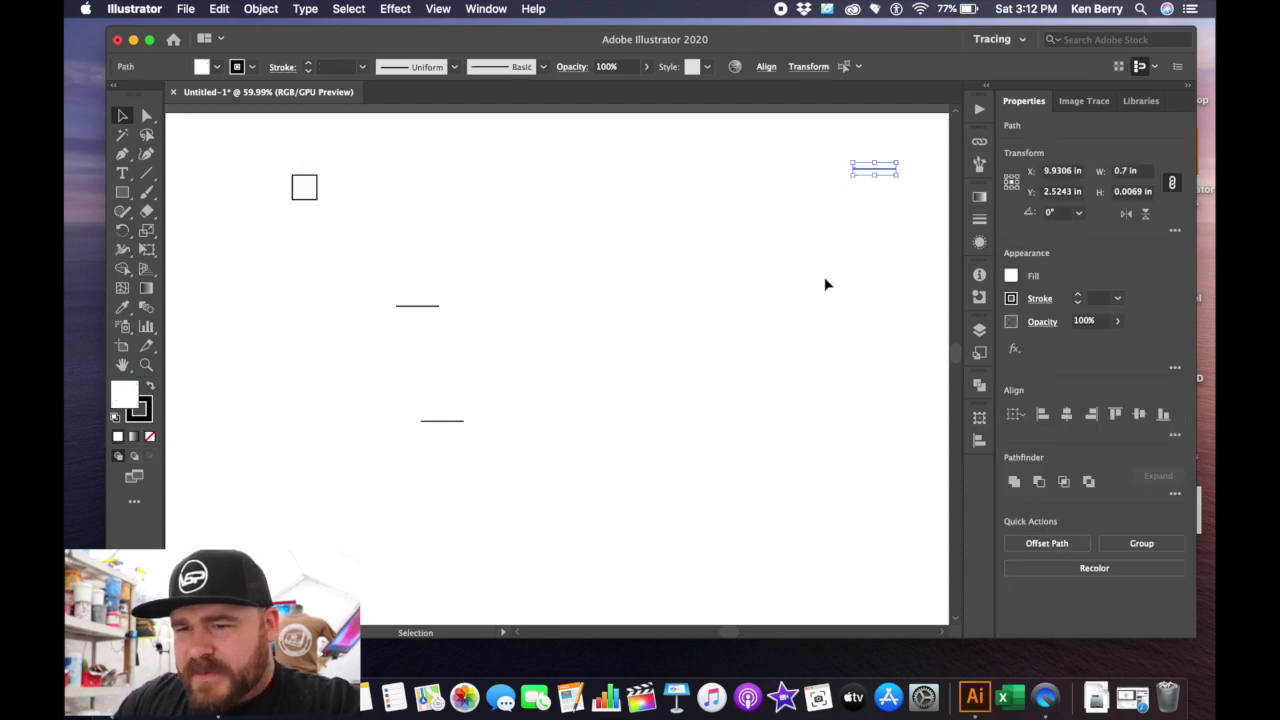
pyautogui.click(826, 285)
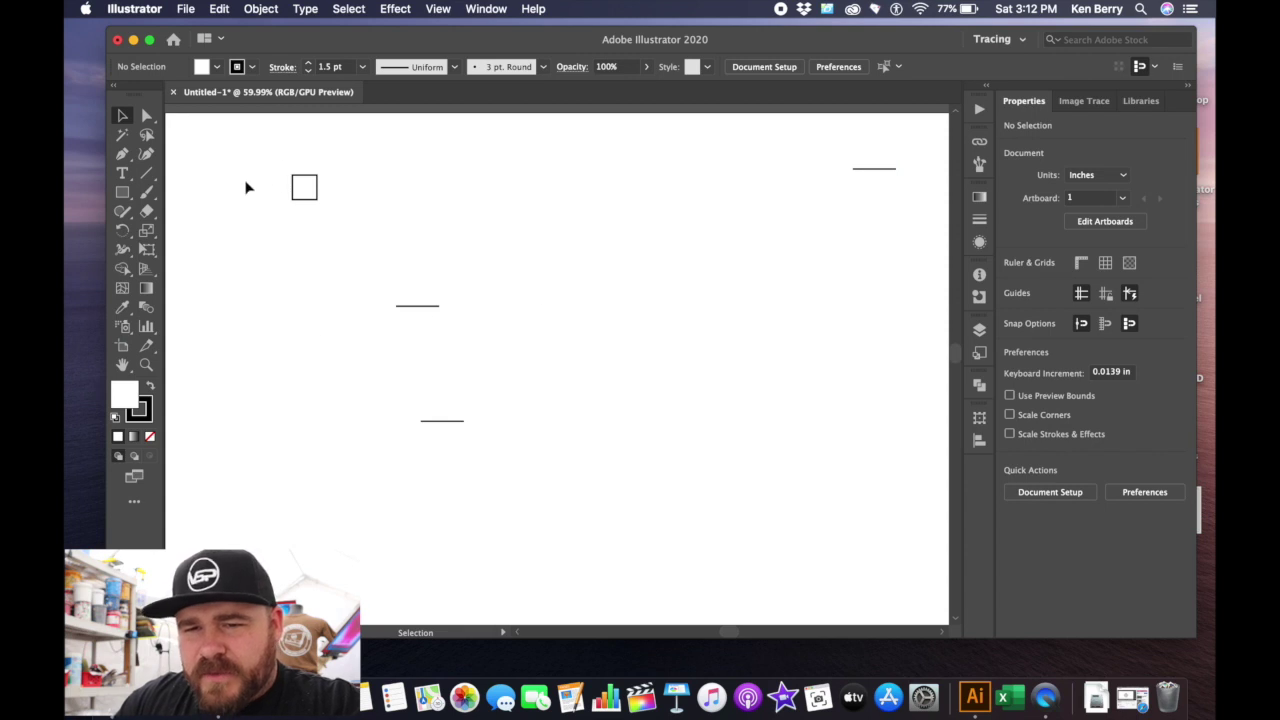
# Select the square and the two nearby lines and set their alignment reference to Align to Selection
pyautogui.moveTo(274, 168); pyautogui.dragTo(532, 452)
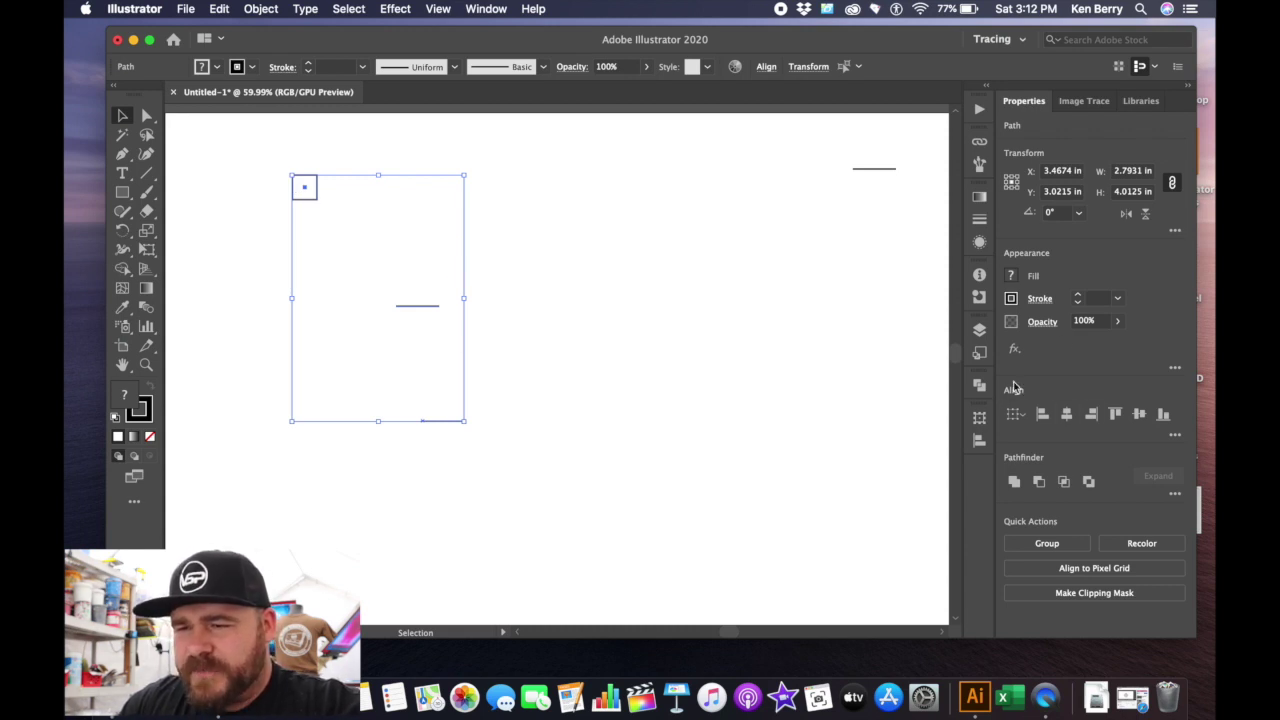
pyautogui.click(487, 9)
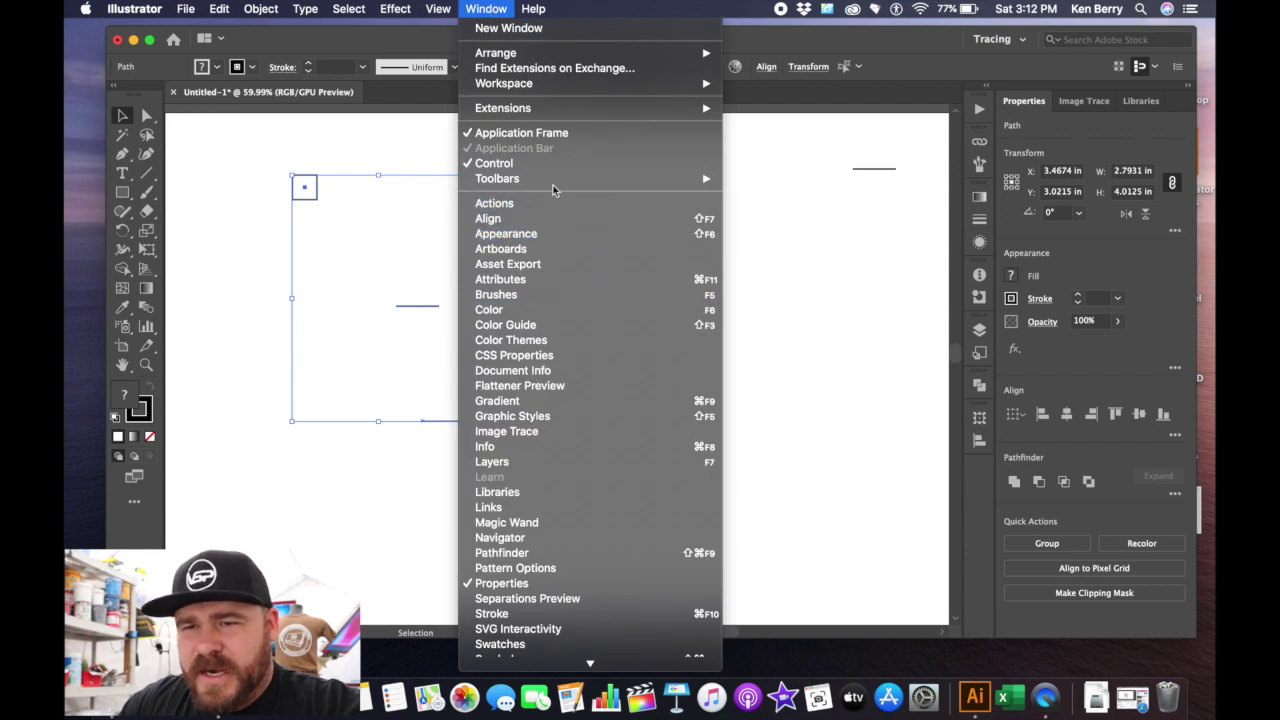
pyautogui.click(791, 175)
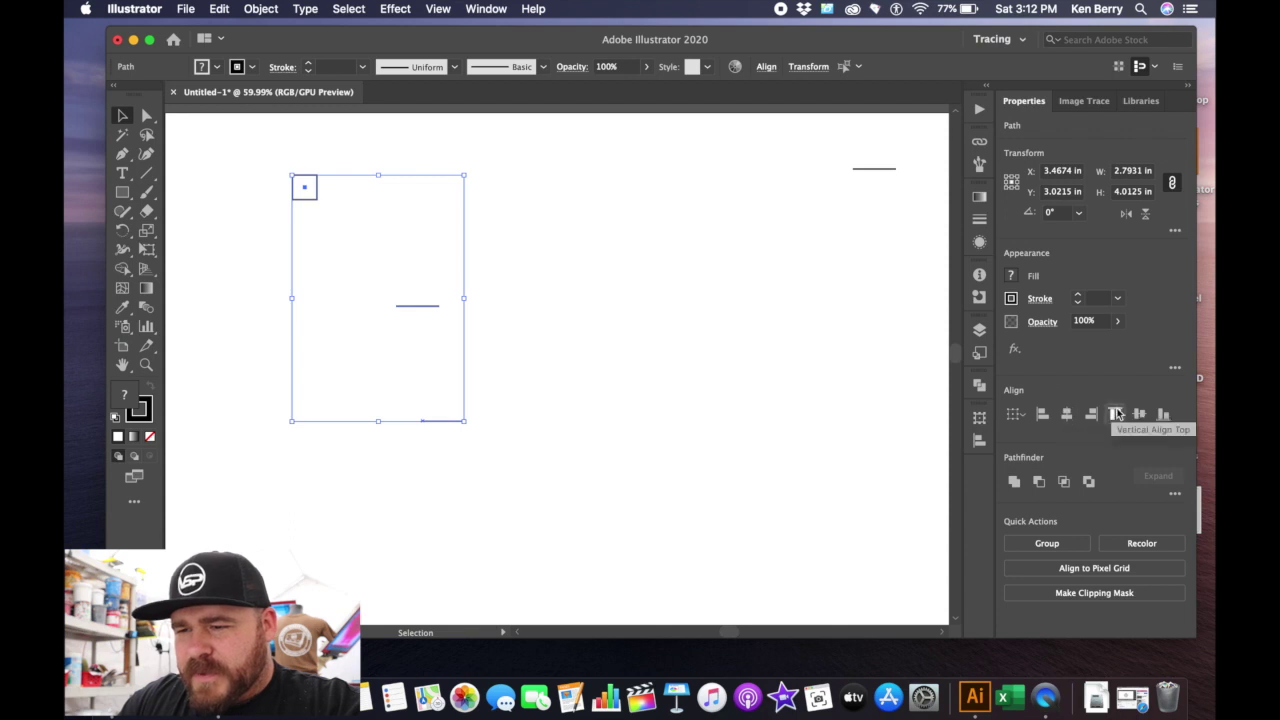
pyautogui.click(1176, 436)
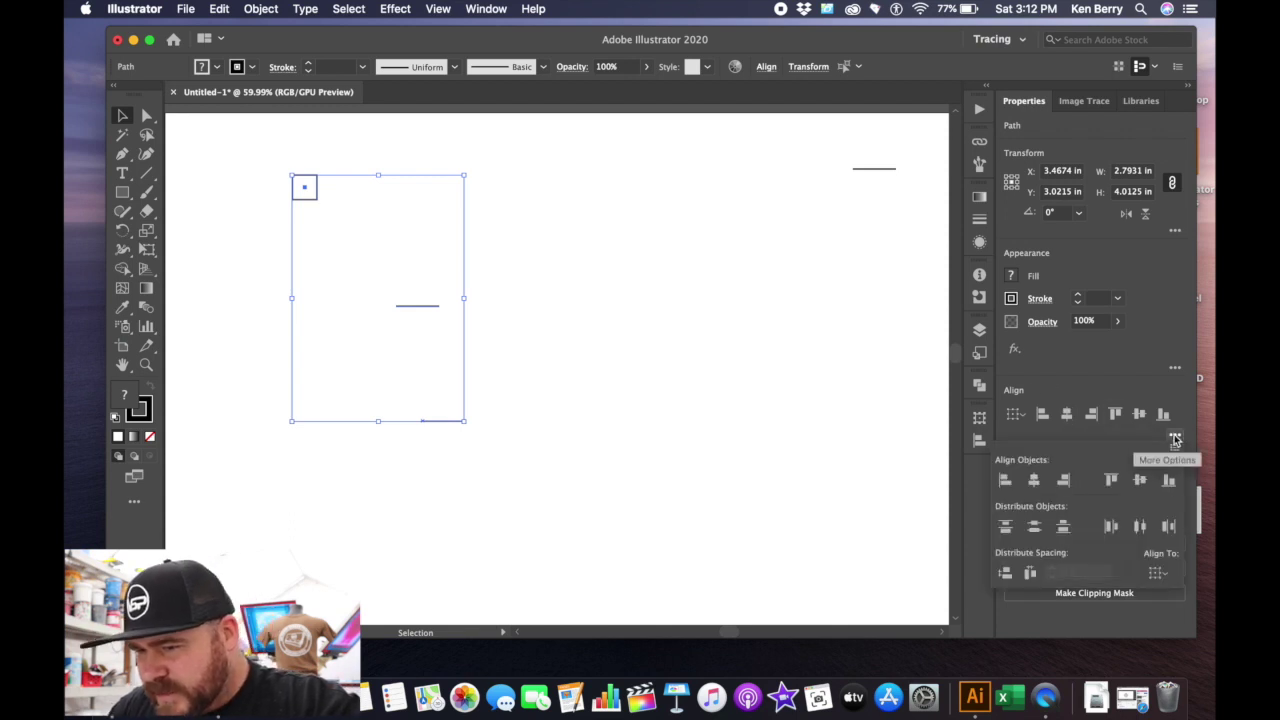
pyautogui.click(1172, 562)
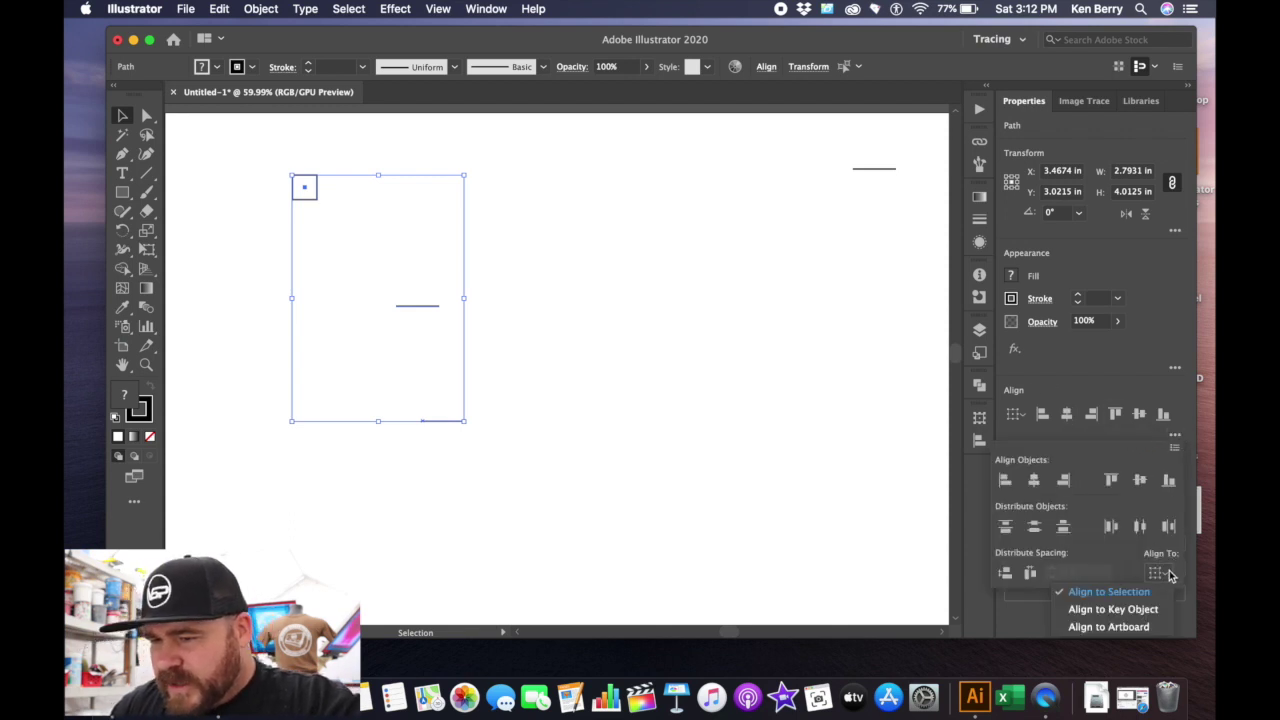
pyautogui.click(1108, 592)
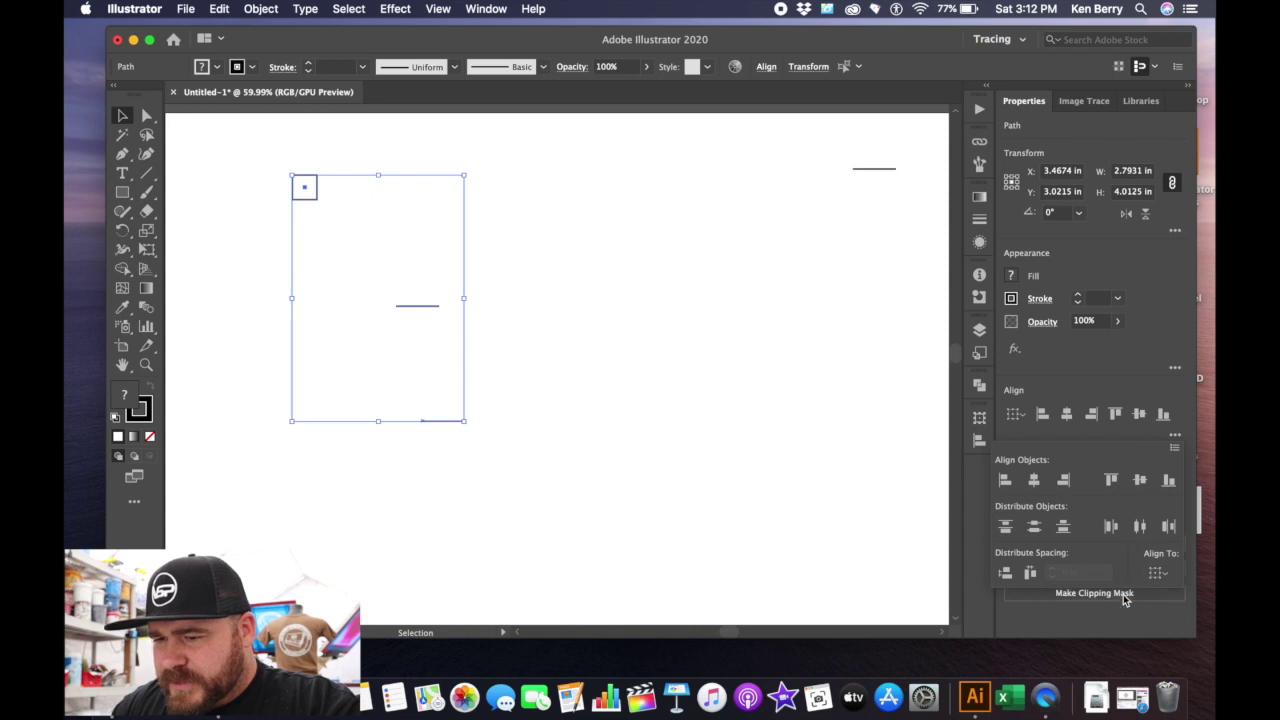
pyautogui.click(1067, 416)
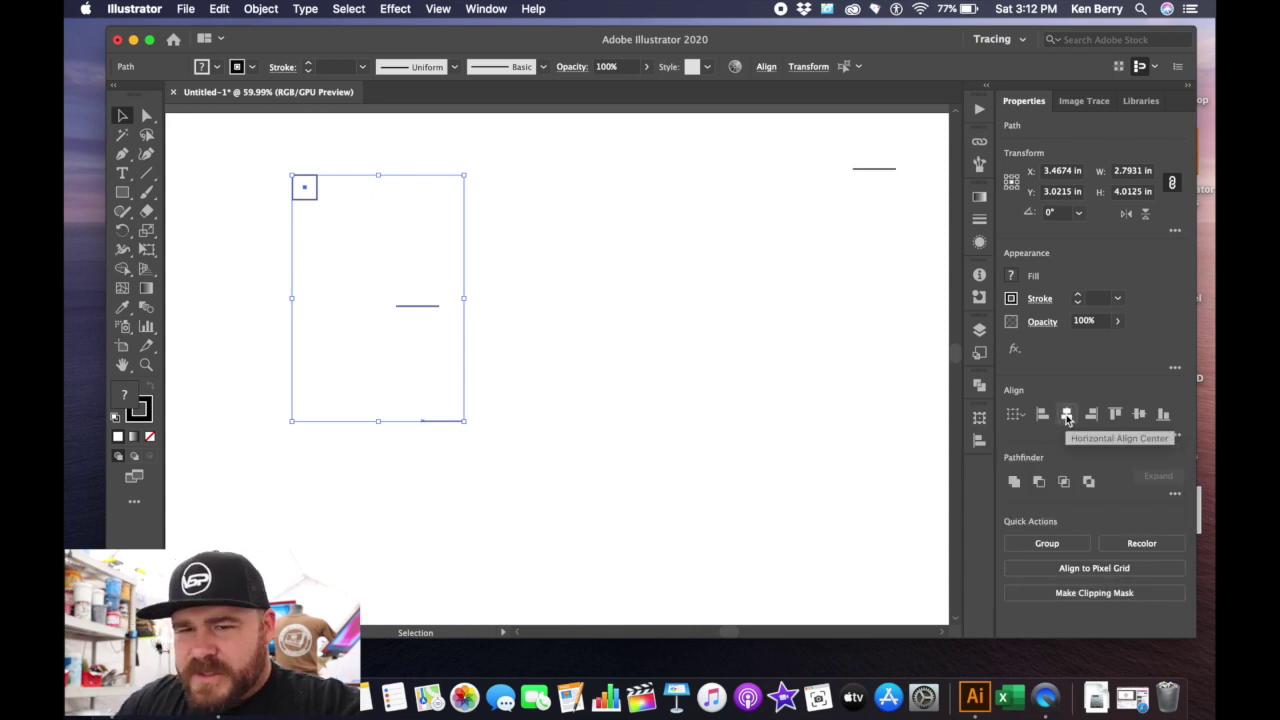
pyautogui.click(689, 309)
# Rotate the middle line by a quarter turn so it stands vertical
pyautogui.moveTo(372, 286); pyautogui.dragTo(470, 330)
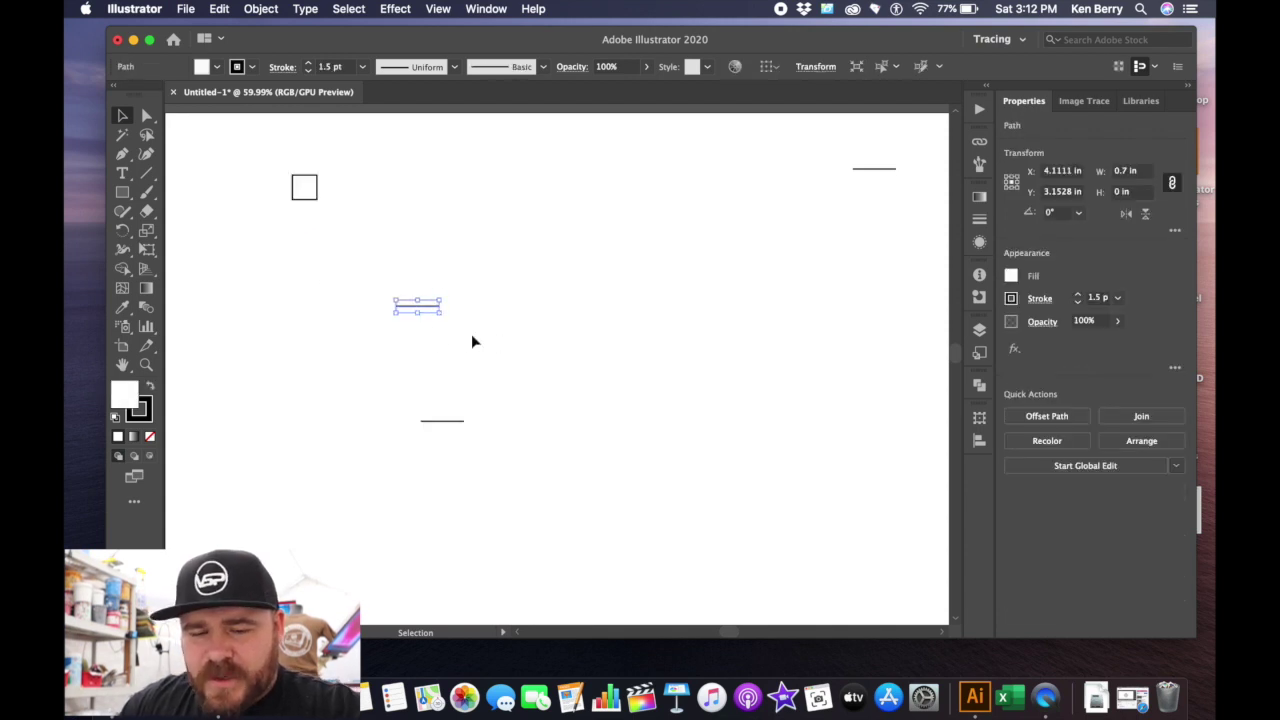
pyautogui.press('shift')
pyautogui.moveTo(446, 316)
pyautogui.mouseDown()
pyautogui.moveTo(452, 332)
pyautogui.moveTo(438, 336)
pyautogui.mouseUp()
pyautogui.click(511, 325)
# Center the square, the vertical line and the lower horizontal line on each other, both horizontally and vertically
pyautogui.moveTo(277, 143); pyautogui.dragTo(514, 449)
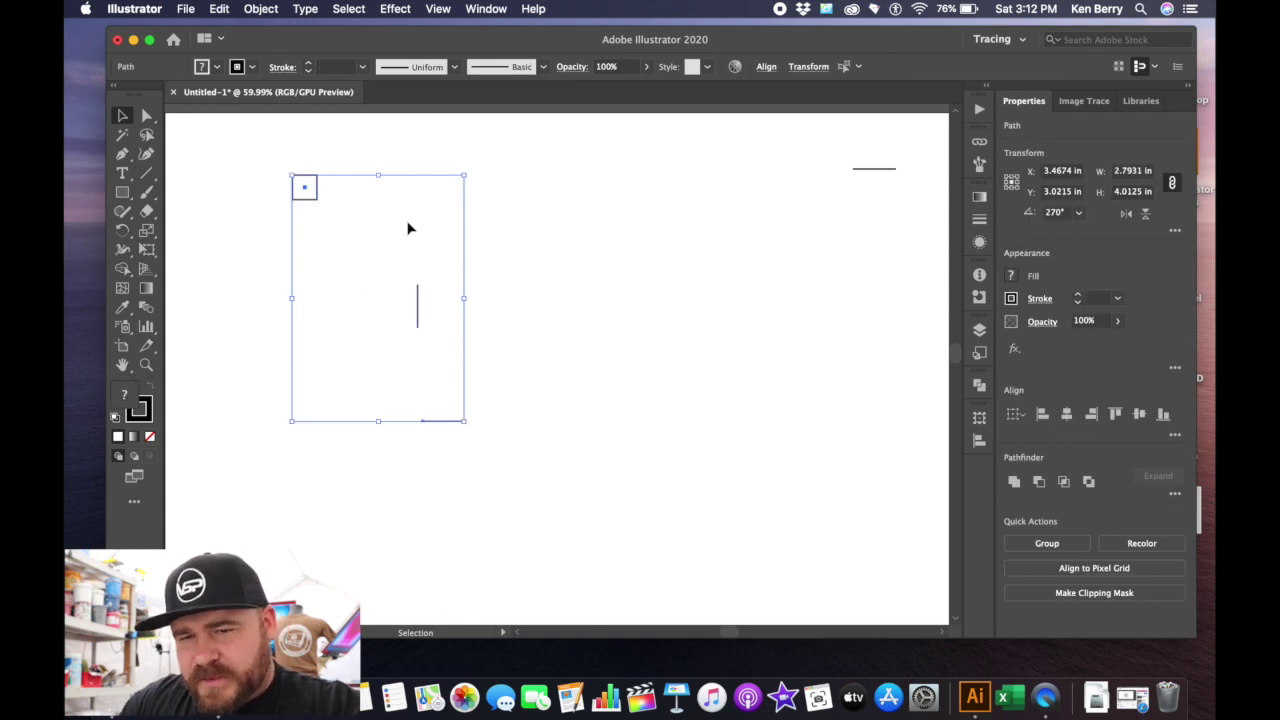
pyautogui.click(1068, 414)
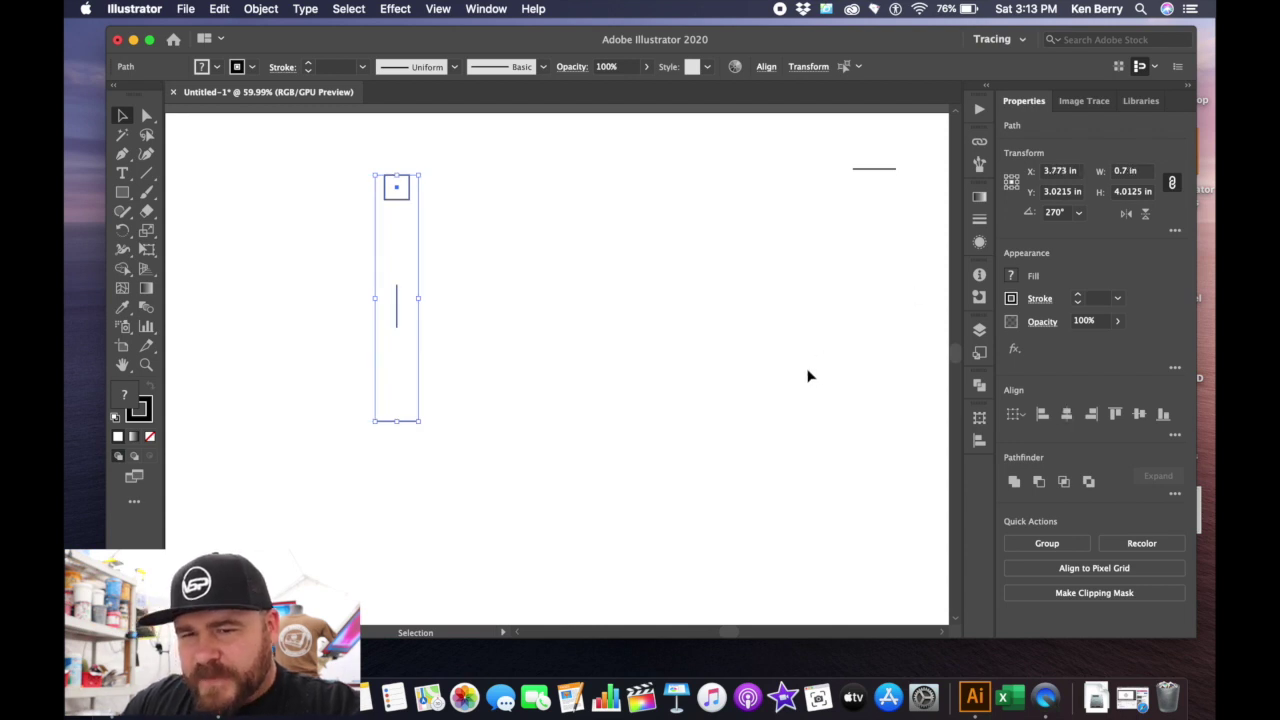
pyautogui.click(1140, 416)
pyautogui.click(631, 371)
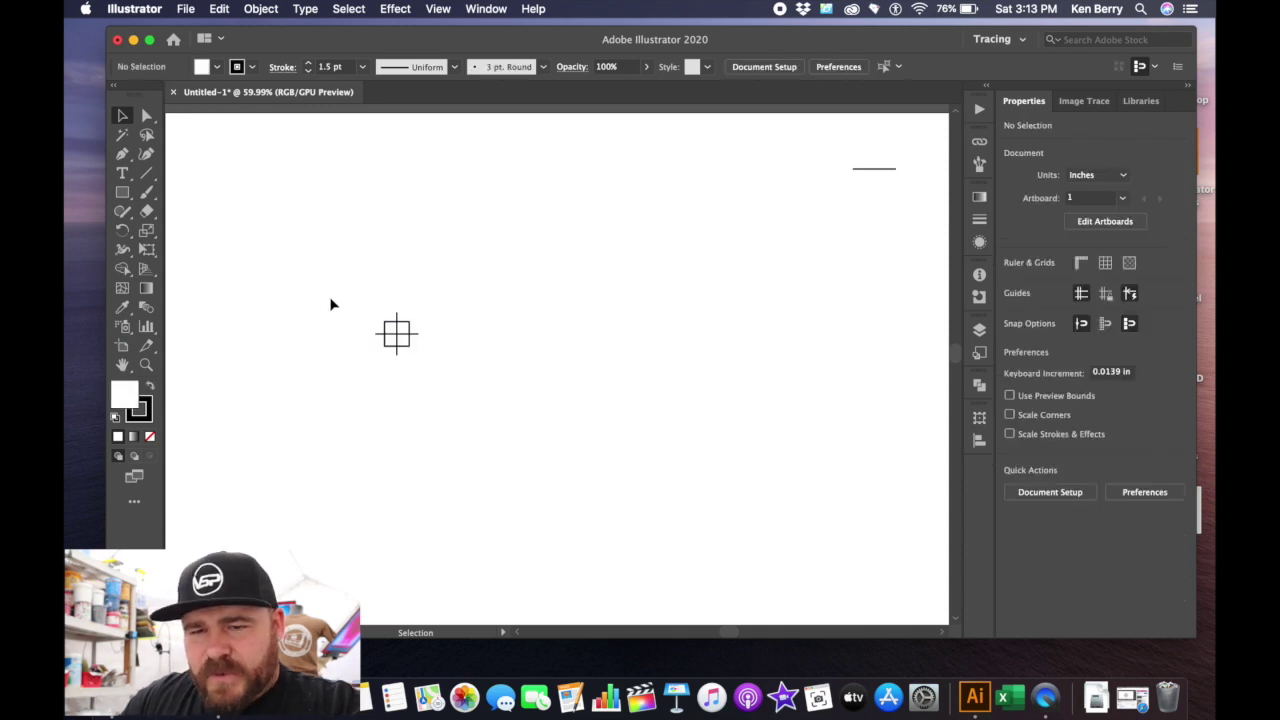
# Select the whole square-and-crosshair mark and expand its Fill and Stroke
pyautogui.moveTo(355, 308); pyautogui.dragTo(476, 389)
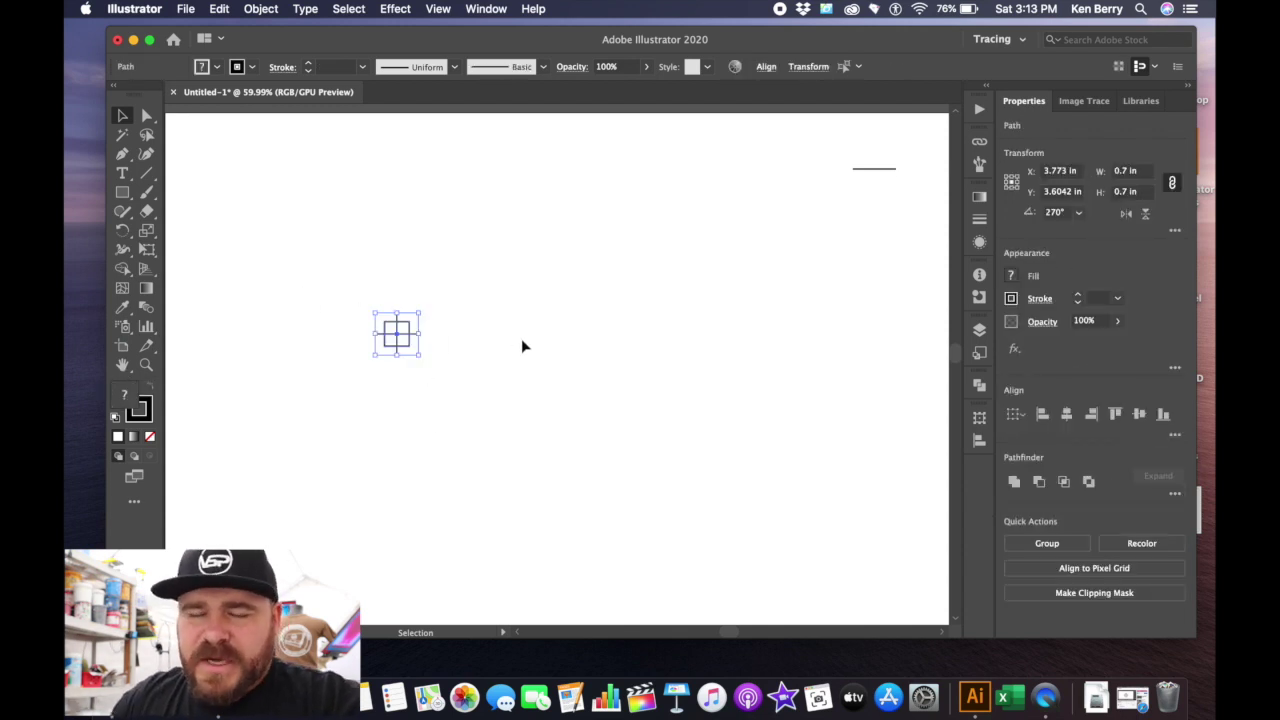
pyautogui.scroll(5, 470, 331)
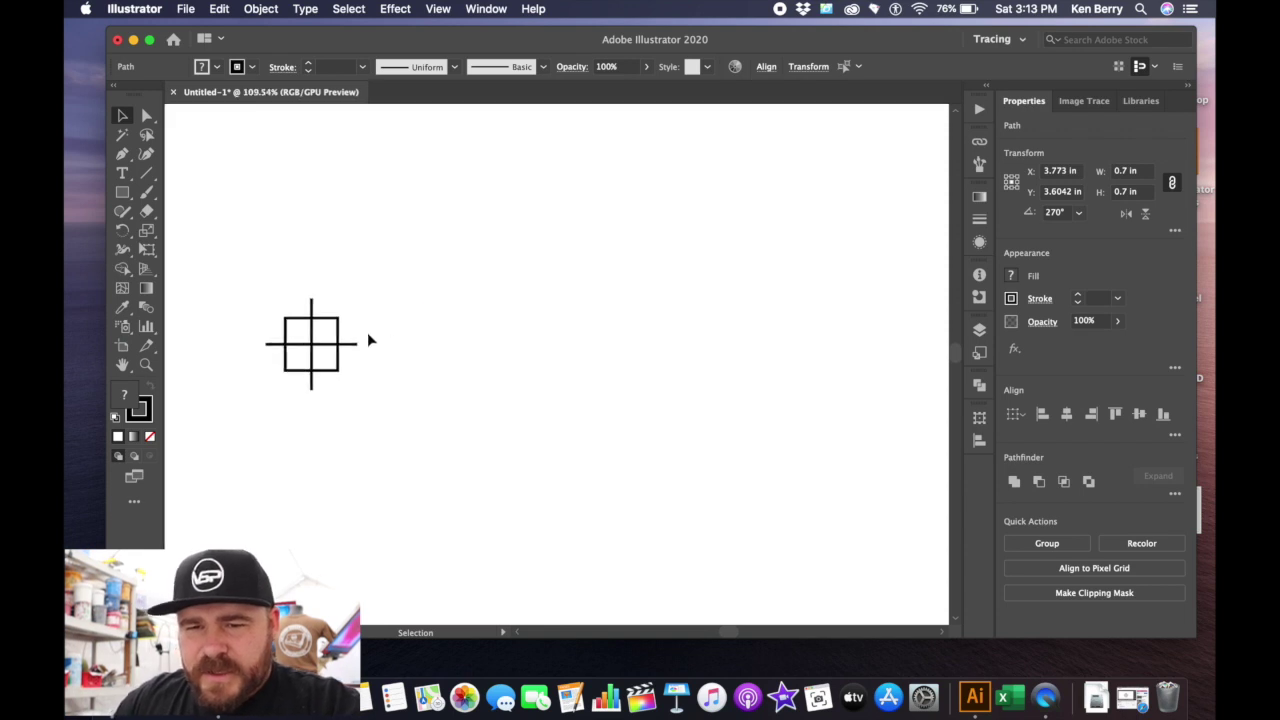
pyautogui.scroll(4, 370, 352)
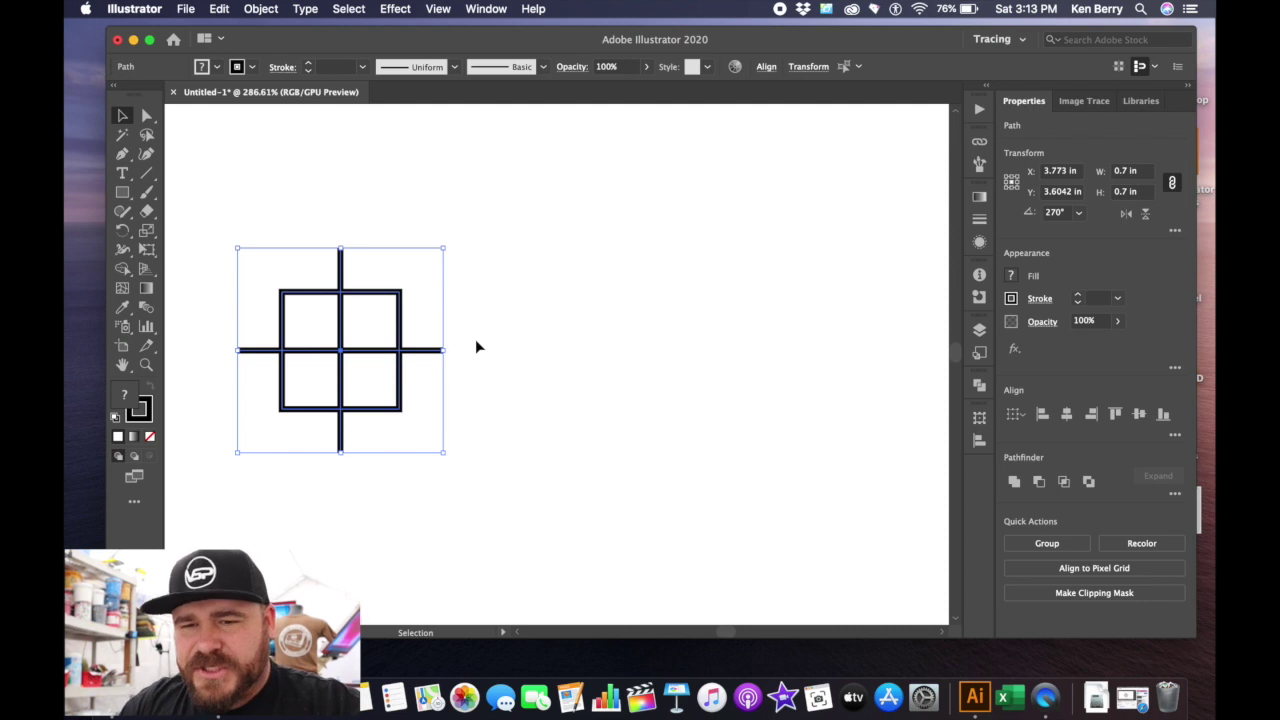
pyautogui.scroll(-5, 476, 342)
pyautogui.scroll(-3, 476, 346)
pyautogui.scroll(1, 476, 342)
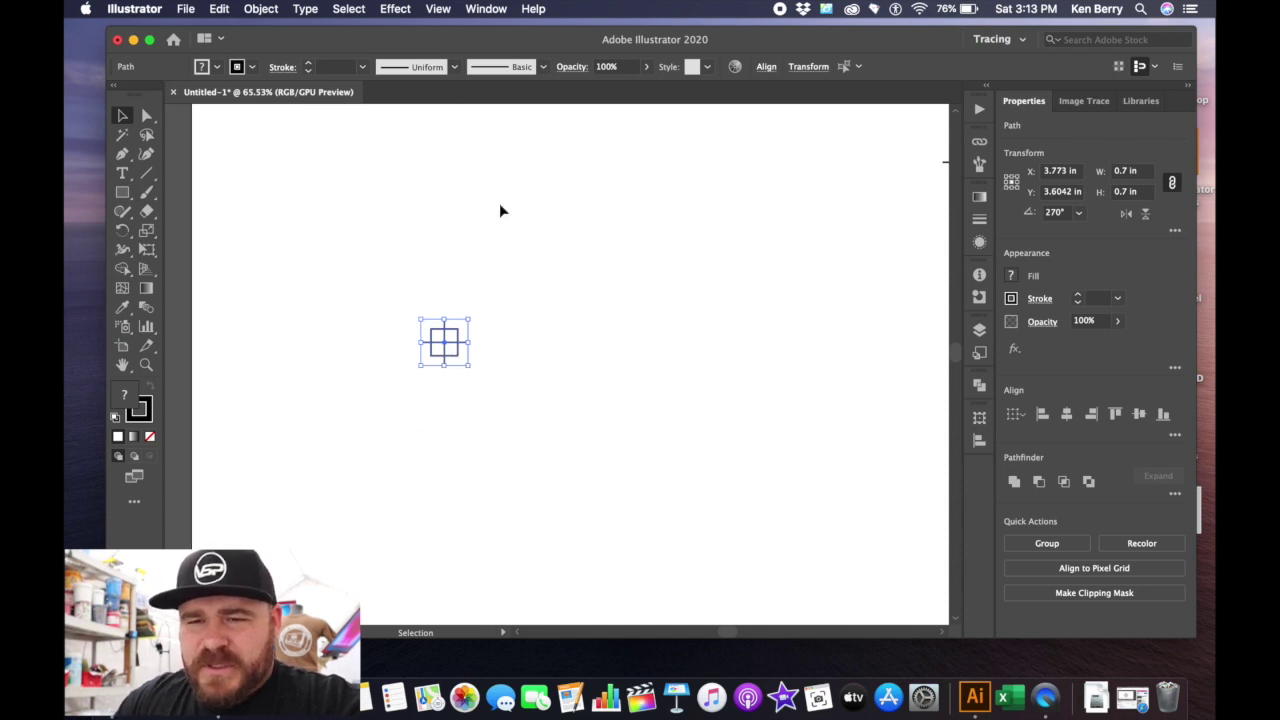
pyautogui.click(268, 10)
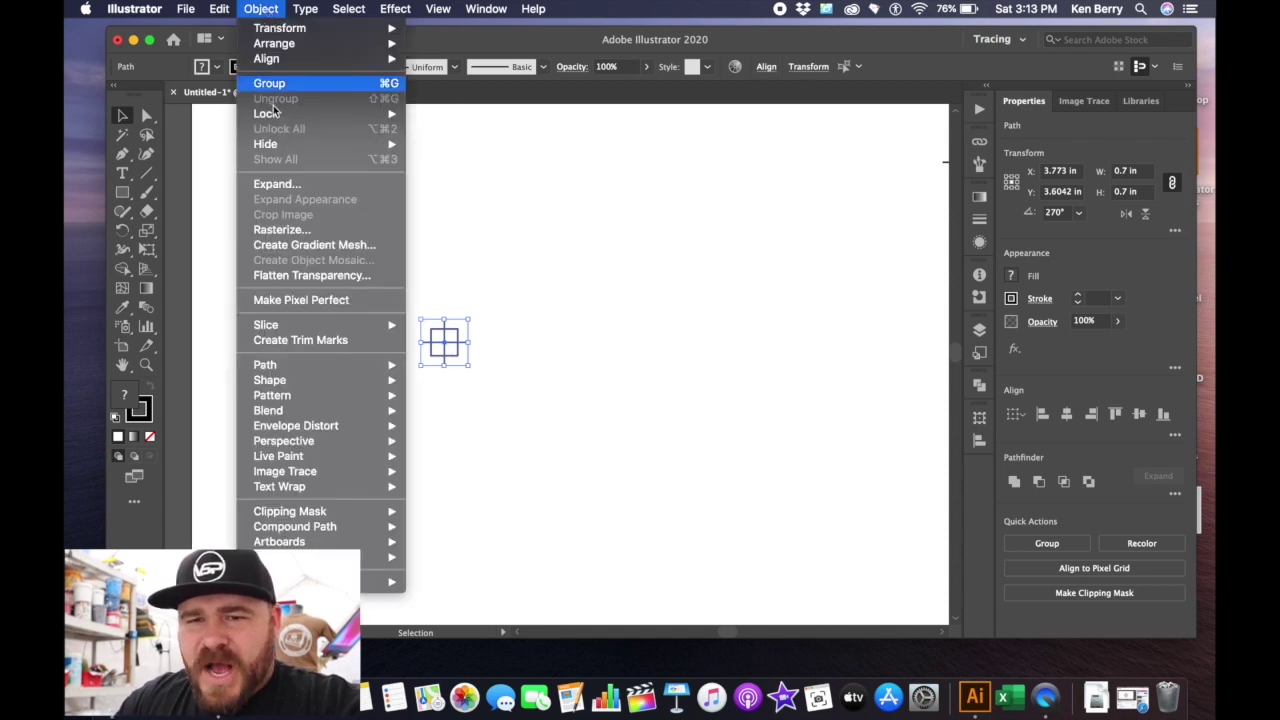
pyautogui.click(296, 185)
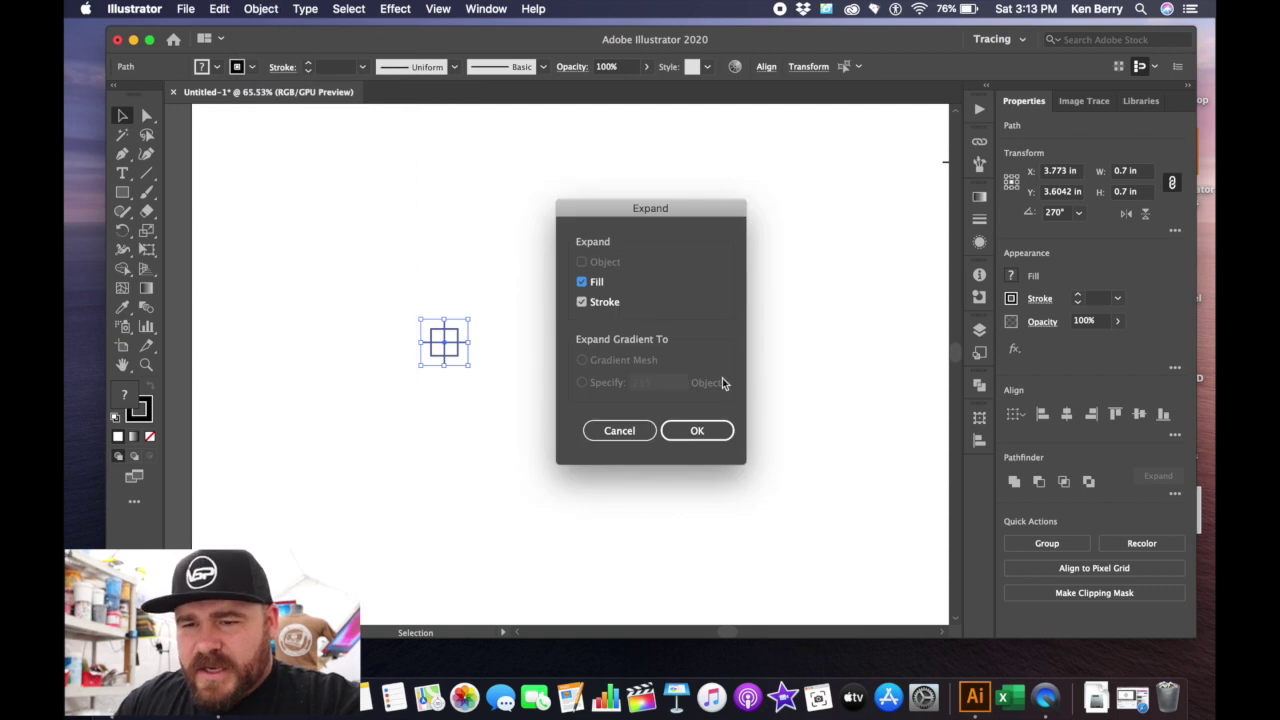
pyautogui.click(692, 431)
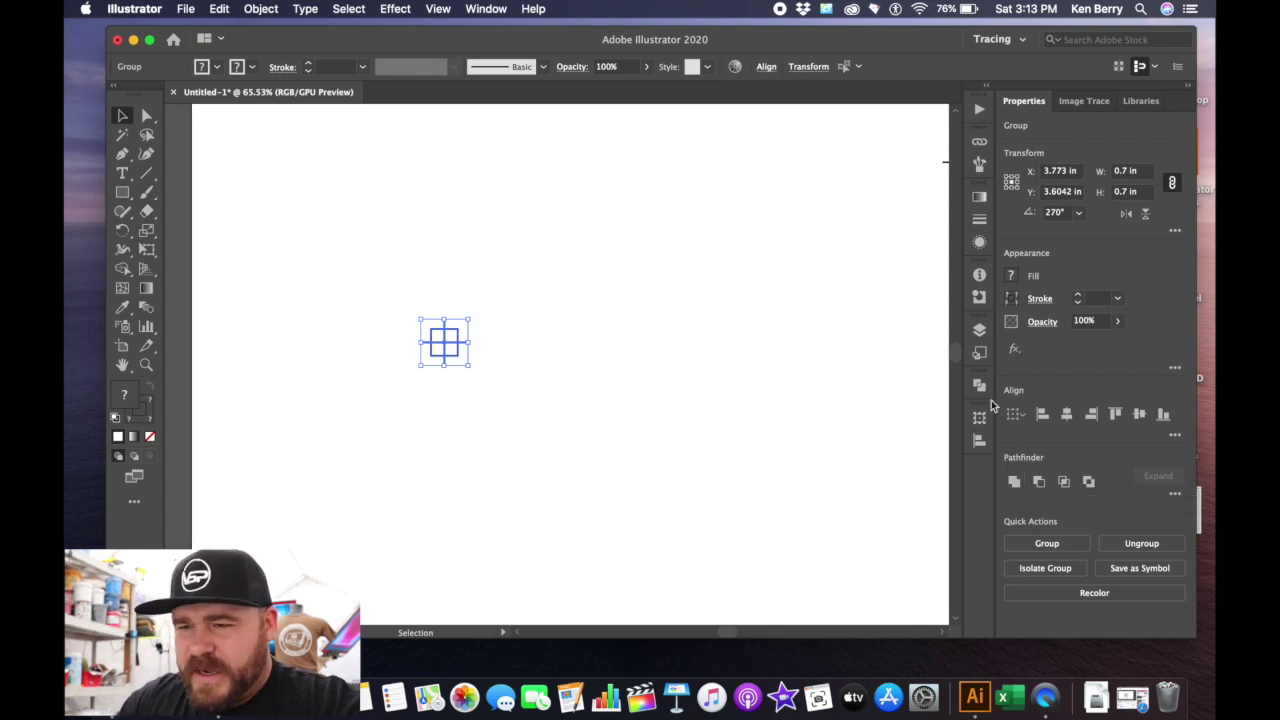
pyautogui.click(476, 12)
pyautogui.moveTo(529, 53)
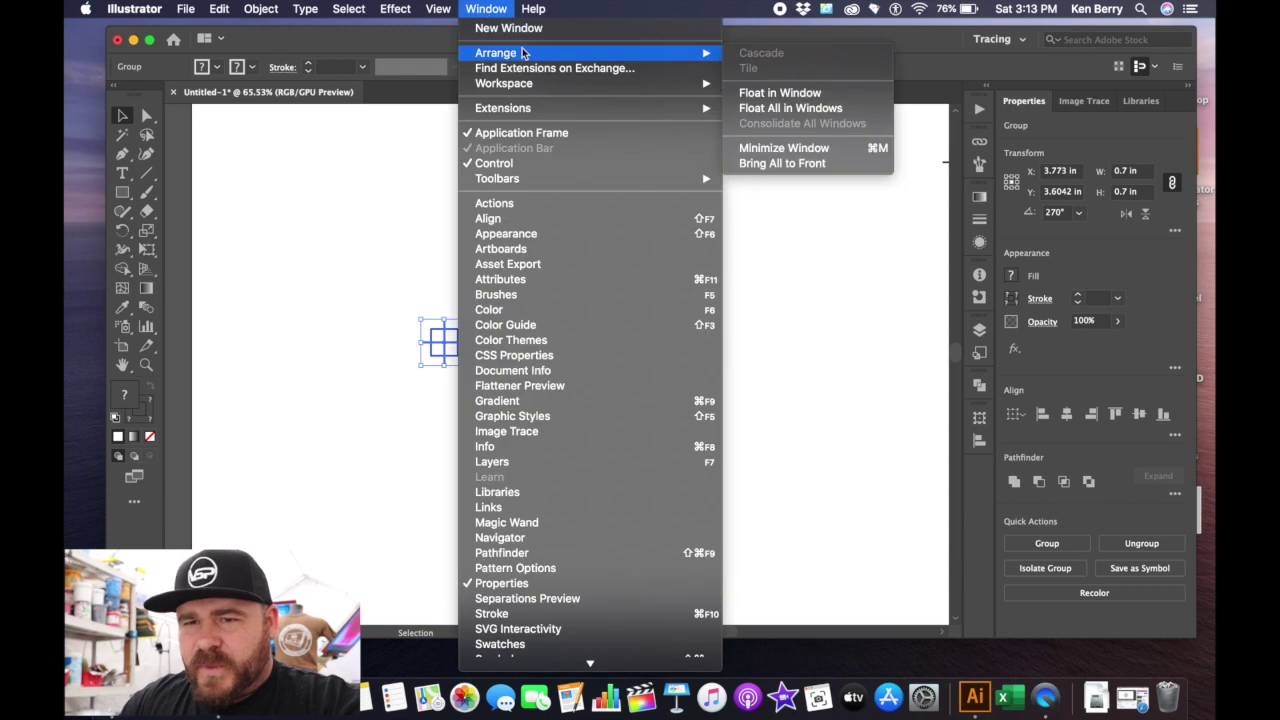
pyautogui.click(824, 143)
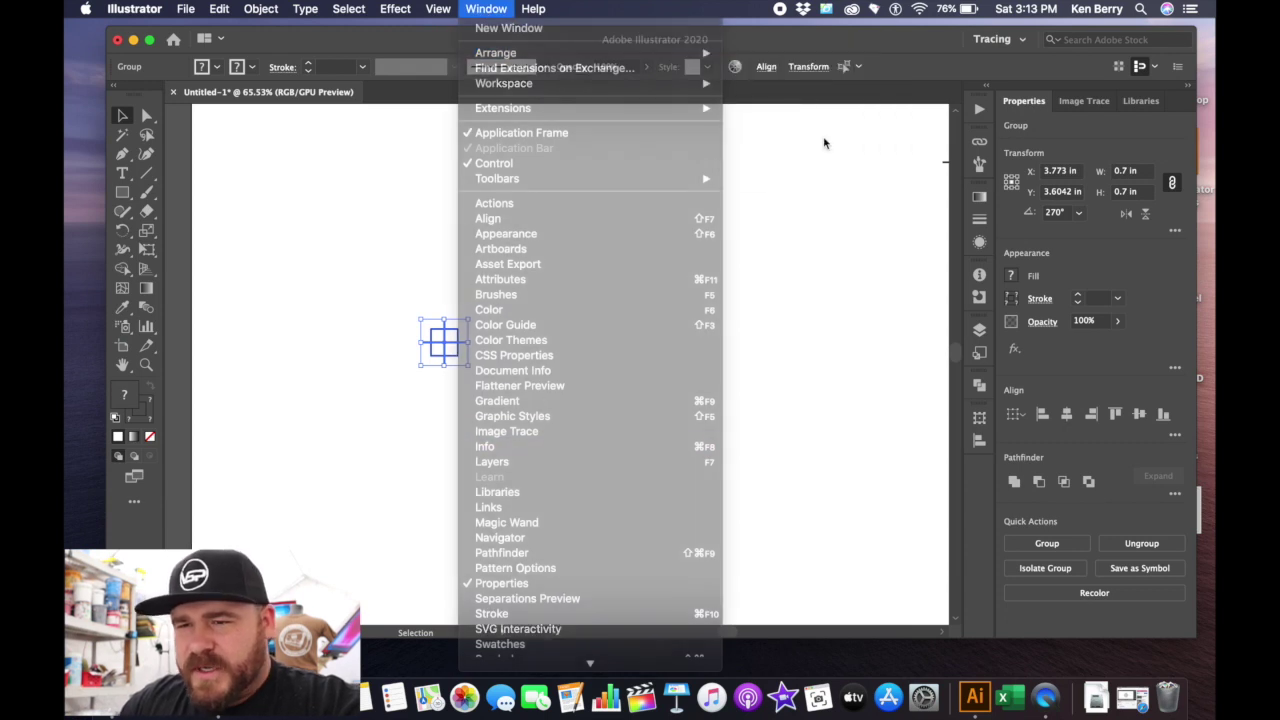
# Unite the expanded square-and-crosshair mark into a single shape
pyautogui.click(1013, 483)
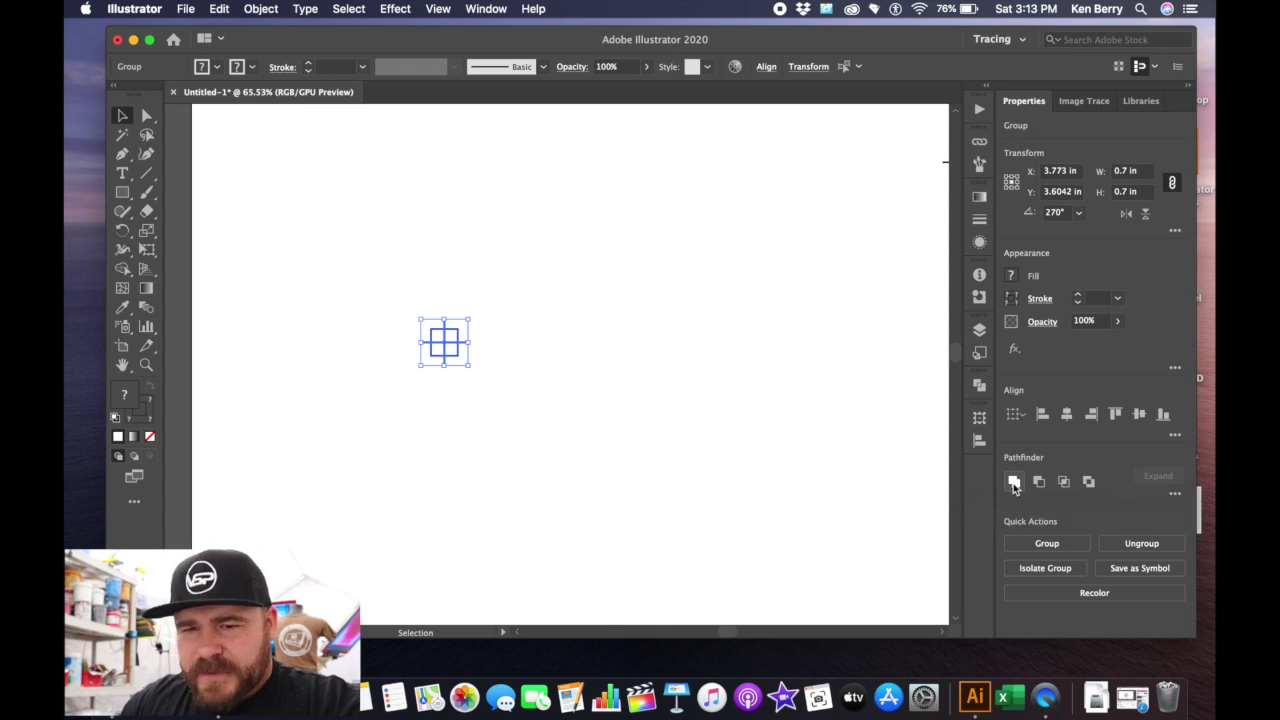
pyautogui.click(508, 290)
pyautogui.press('super+a')
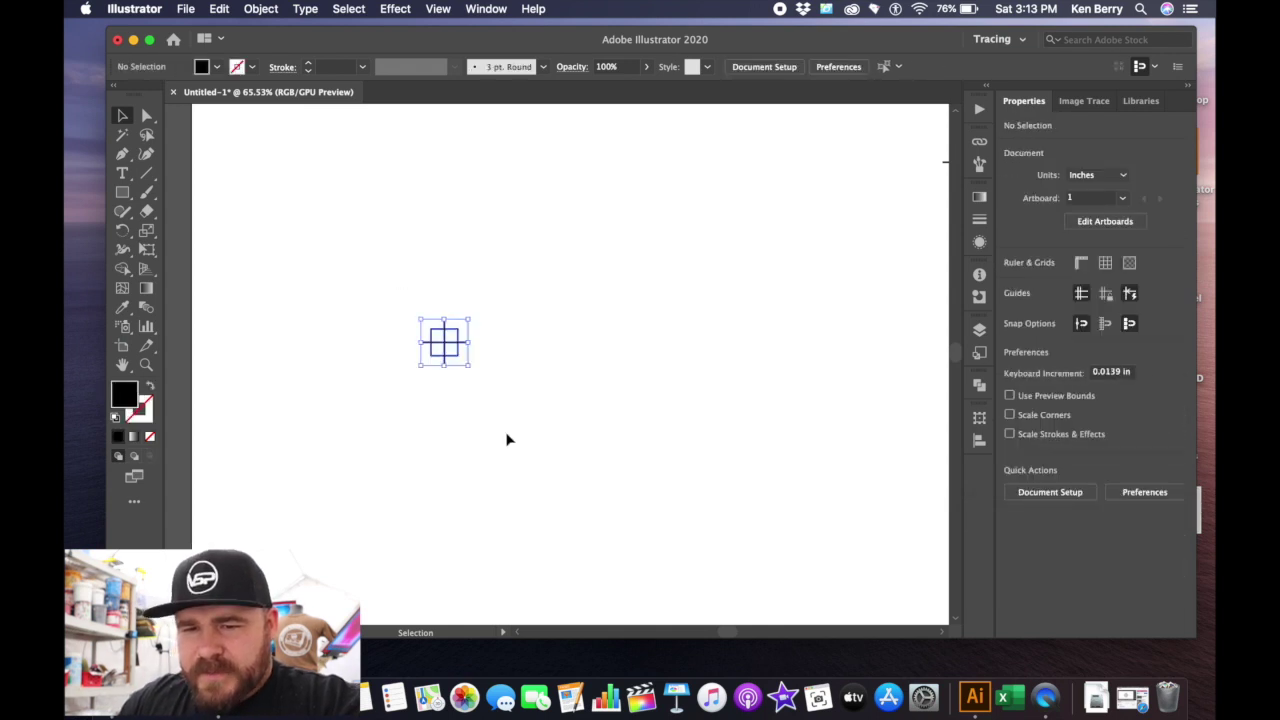
pyautogui.scroll(5, 534, 351)
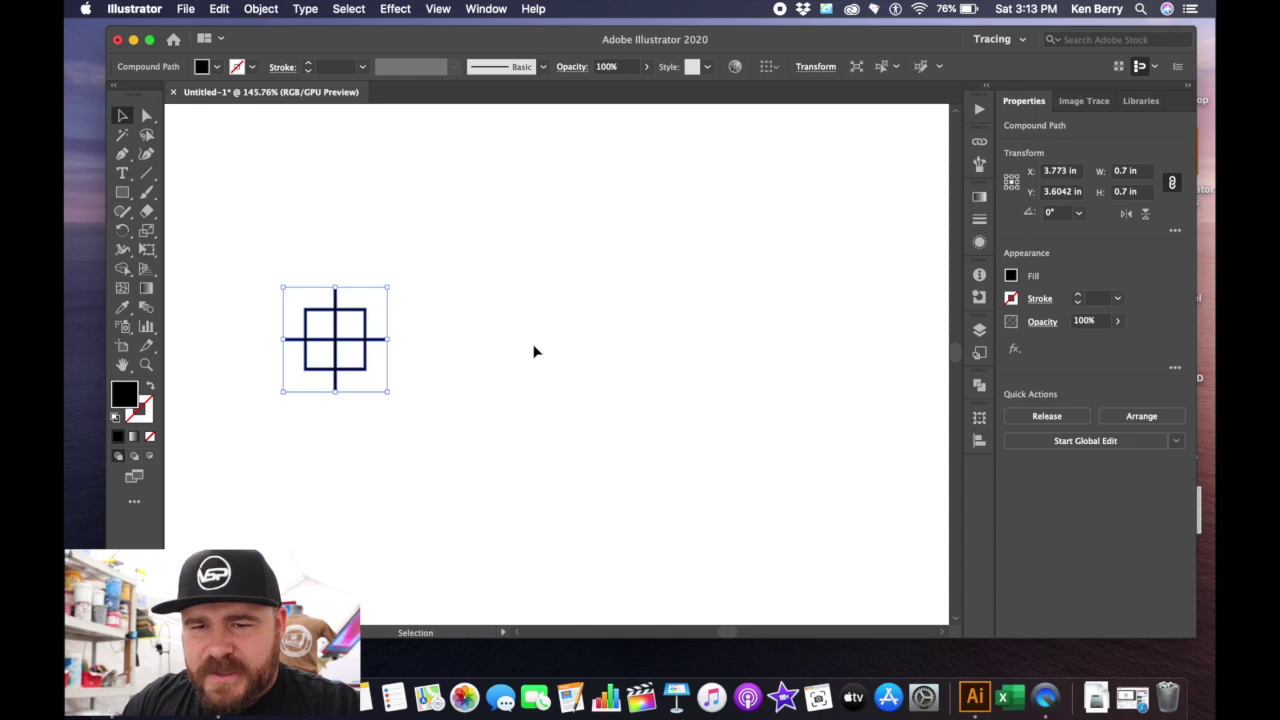
pyautogui.scroll(-5, 534, 351)
pyautogui.scroll(2, 534, 351)
pyautogui.scroll(-4, 534, 351)
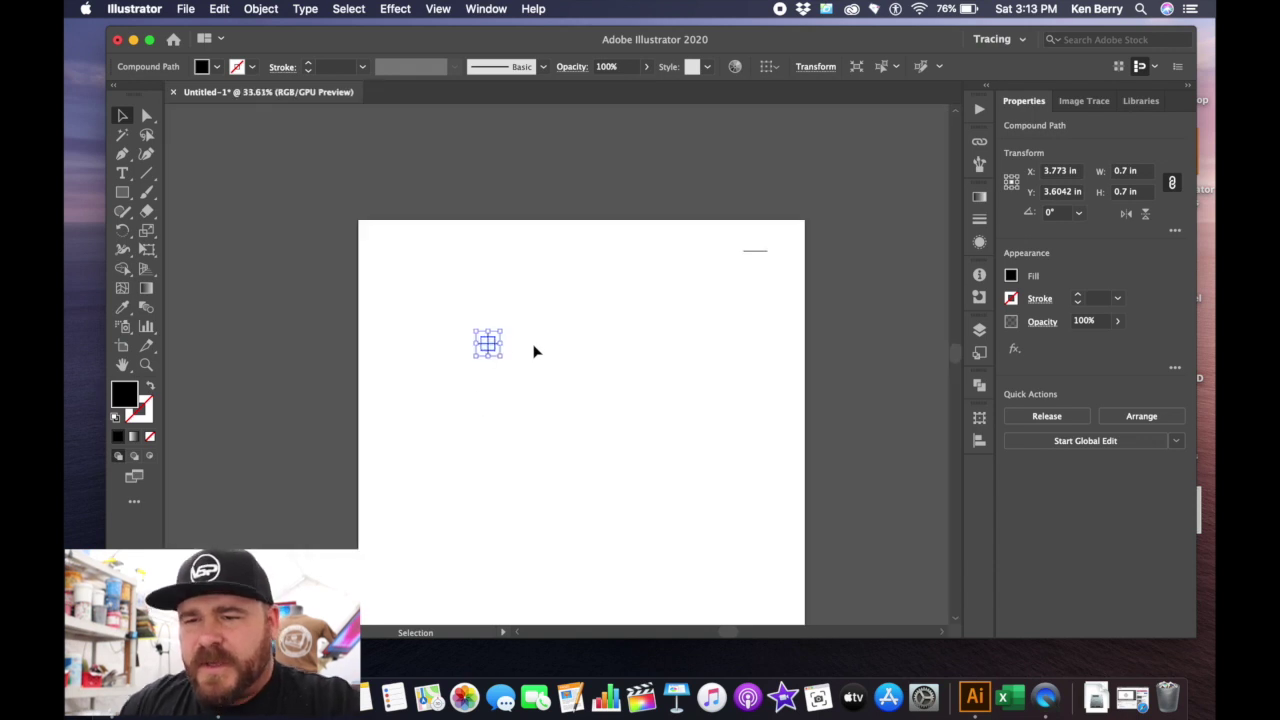
# Move the finished square-and-crosshair mark into the upper-left corner of the artboard
pyautogui.click(534, 309)
pyautogui.moveTo(429, 294); pyautogui.dragTo(534, 397)
pyautogui.moveTo(494, 352); pyautogui.dragTo(413, 268)
pyautogui.click(723, 345)
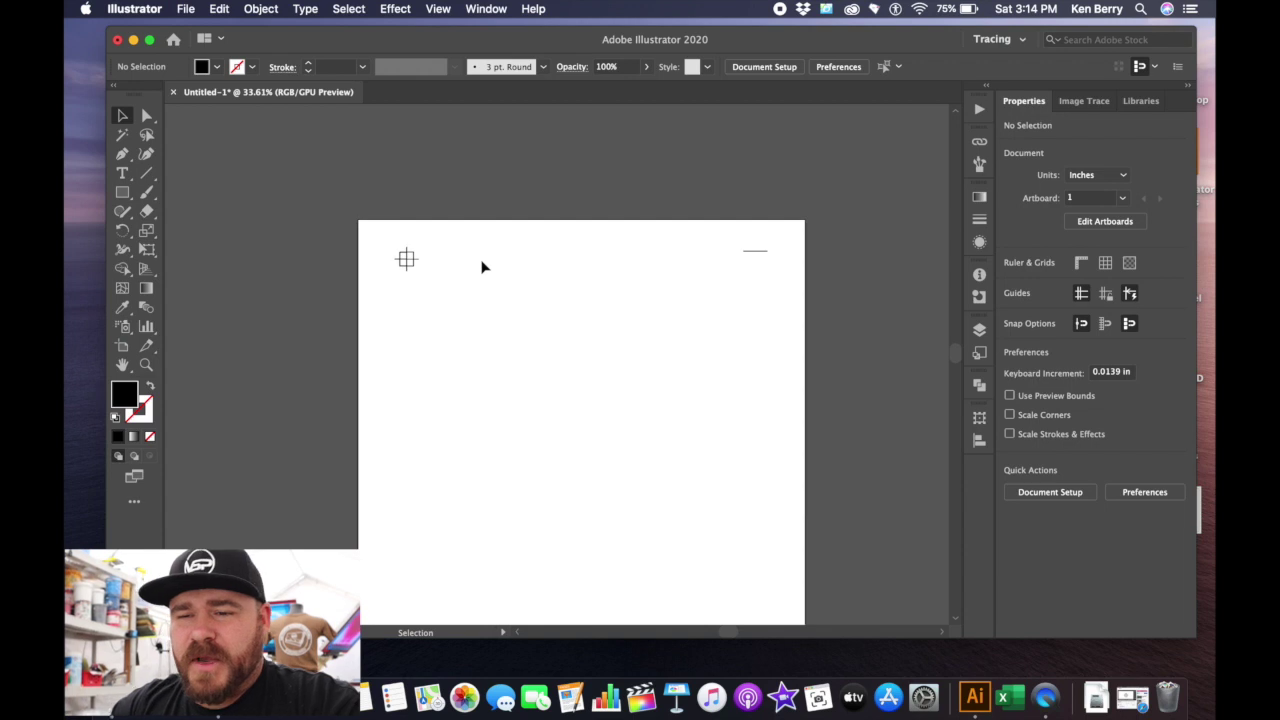
# Separate a 0.7 in line from the one in the artboard's upper-right corner and rotate it a quarter turn to vertical
pyautogui.click(756, 252)
pyautogui.click(787, 279)
pyautogui.moveTo(740, 240); pyautogui.dragTo(653, 297)
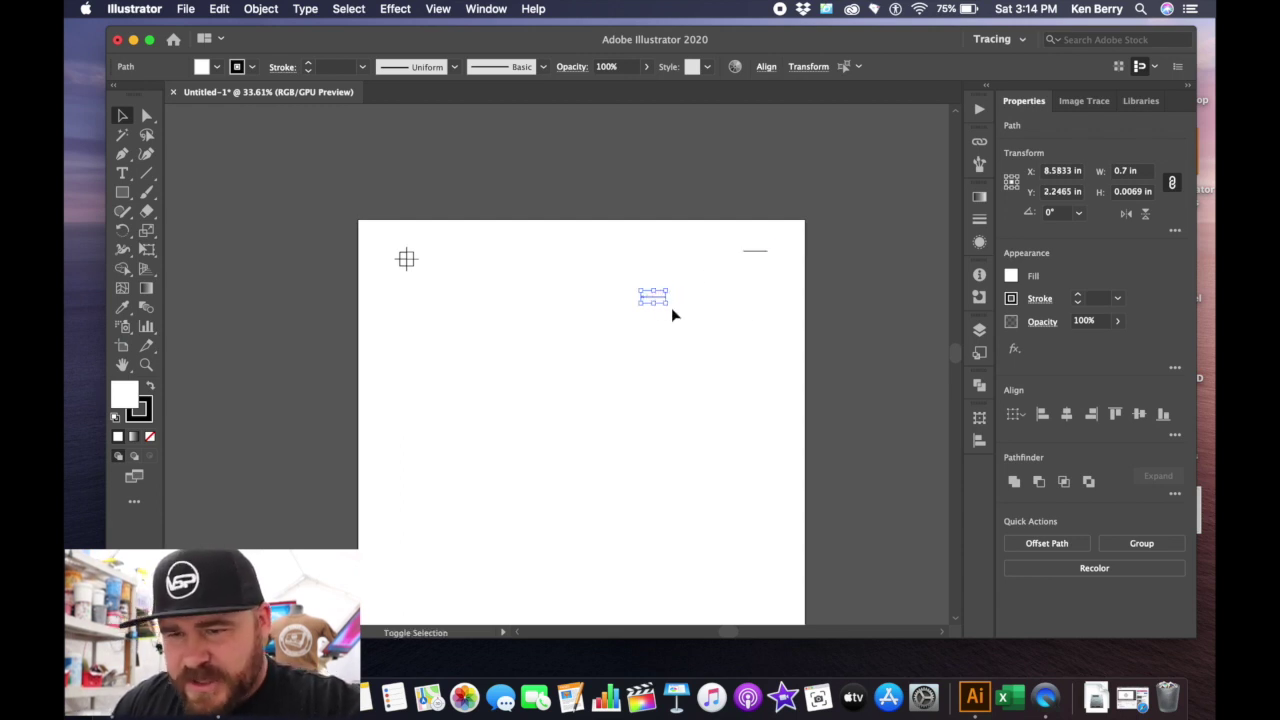
pyautogui.moveTo(673, 307); pyautogui.dragTo(640, 325)
pyautogui.click(724, 304)
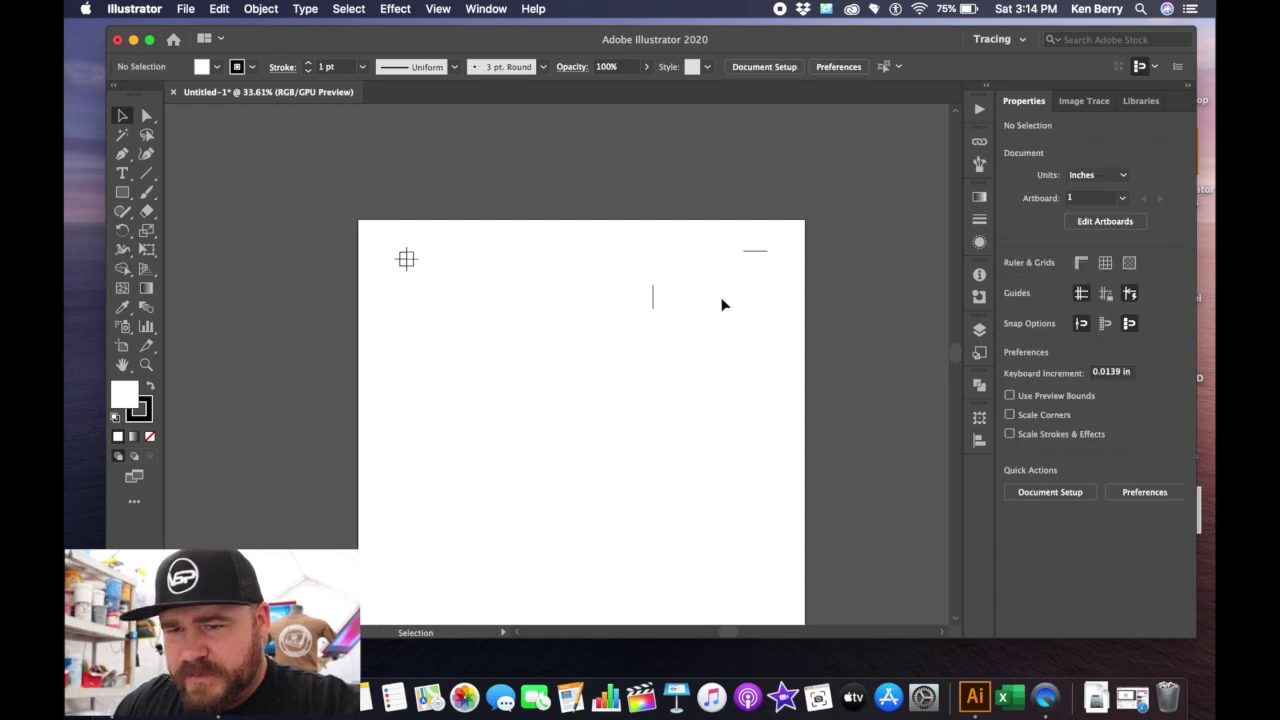
# Move the remaining upper-right horizontal line toward the middle of the artboard and set its width to 2.5 in
pyautogui.scroll(3, 745, 262)
pyautogui.click(756, 251)
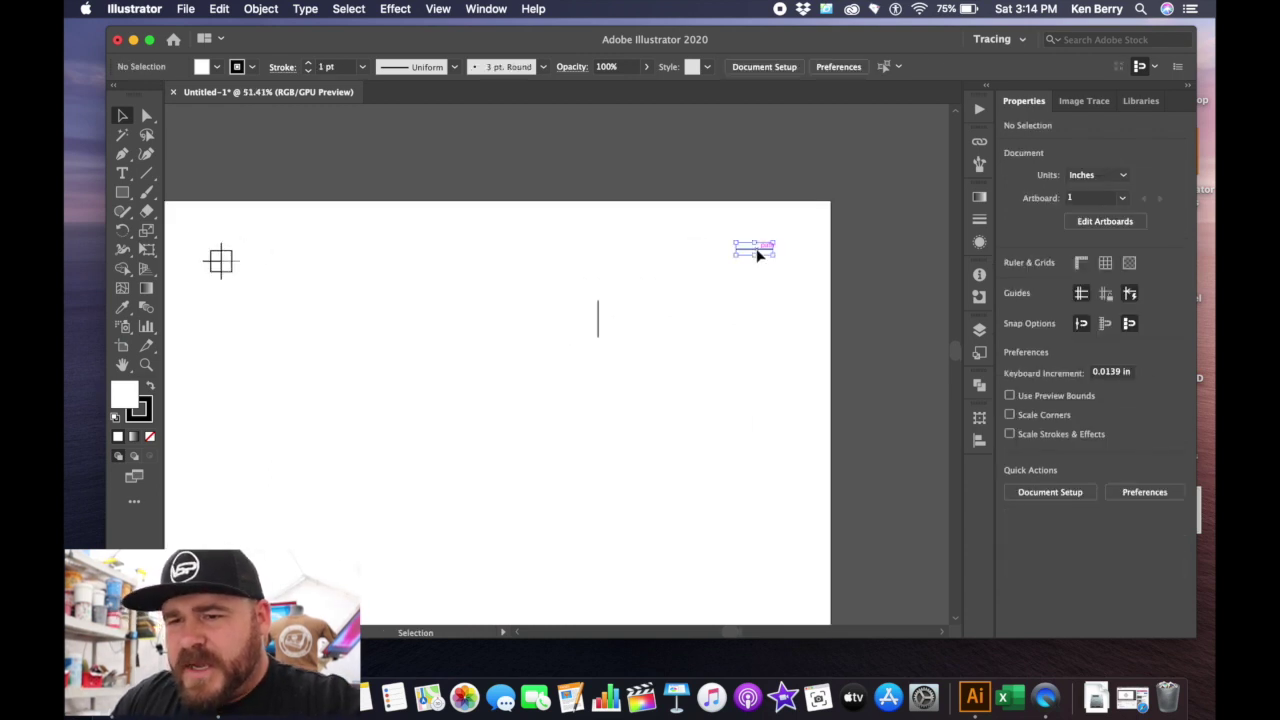
pyautogui.moveTo(766, 251); pyautogui.dragTo(513, 255)
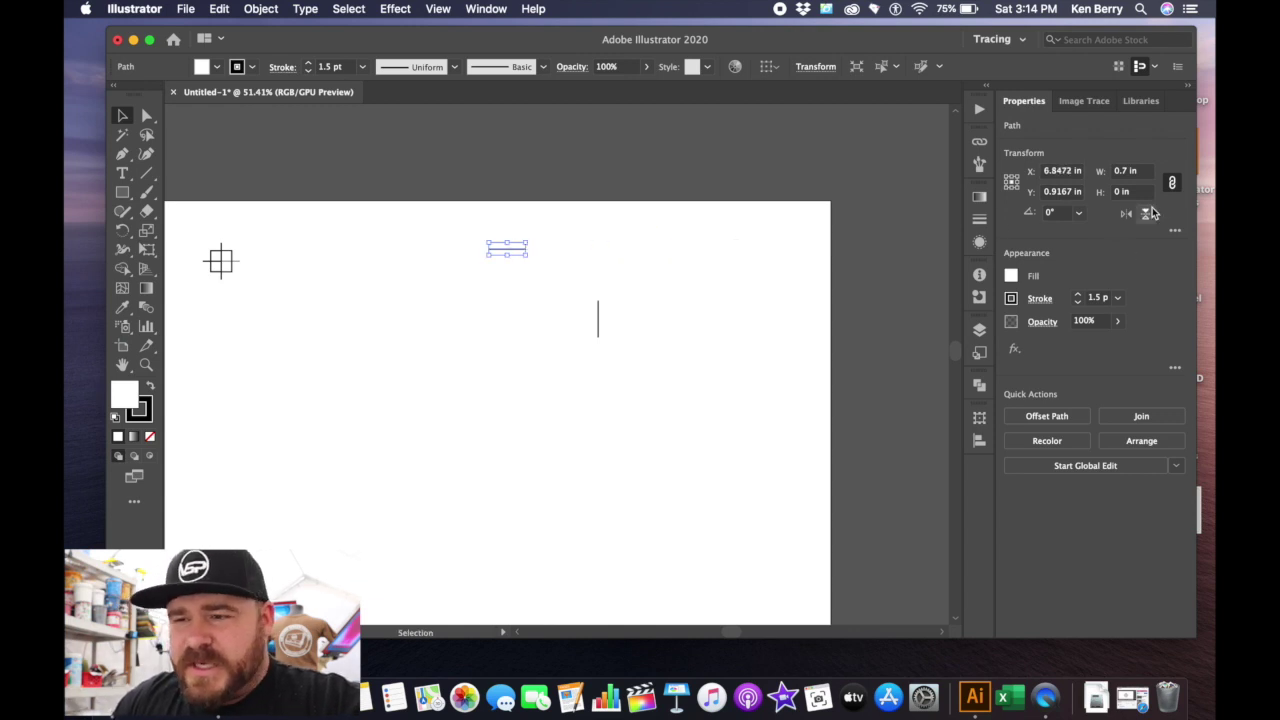
pyautogui.click(1135, 171)
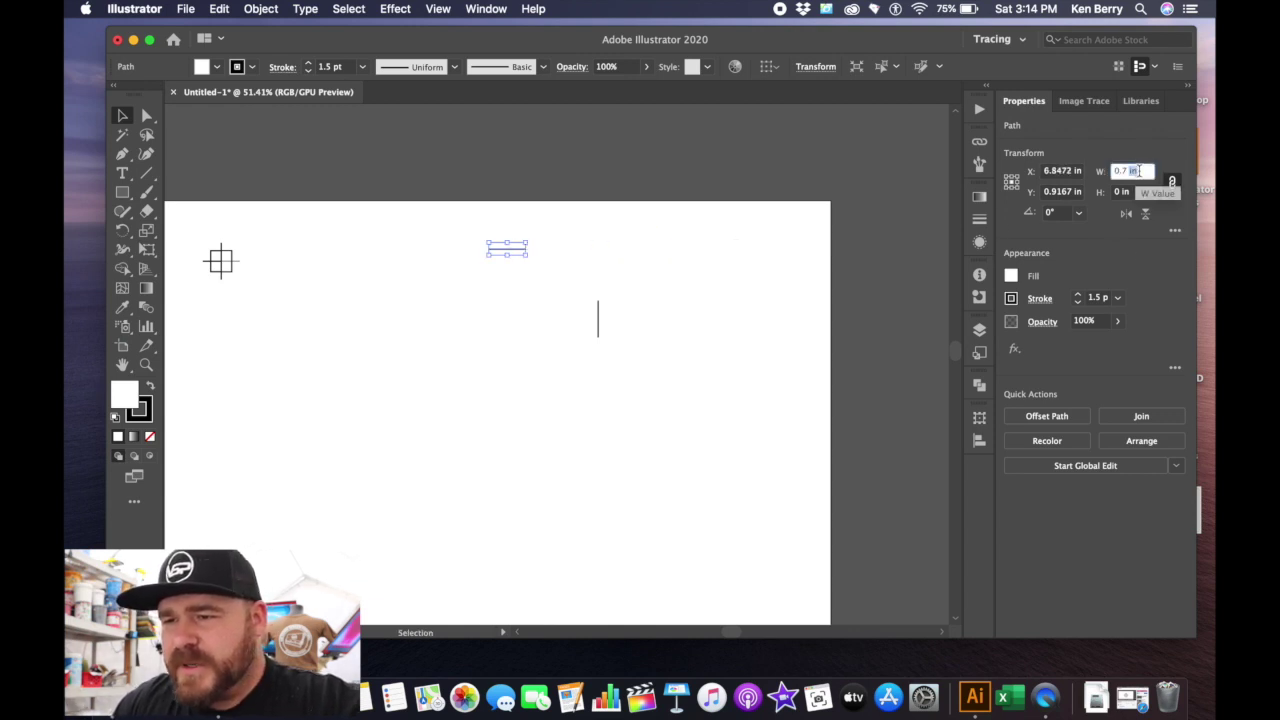
pyautogui.write('2')
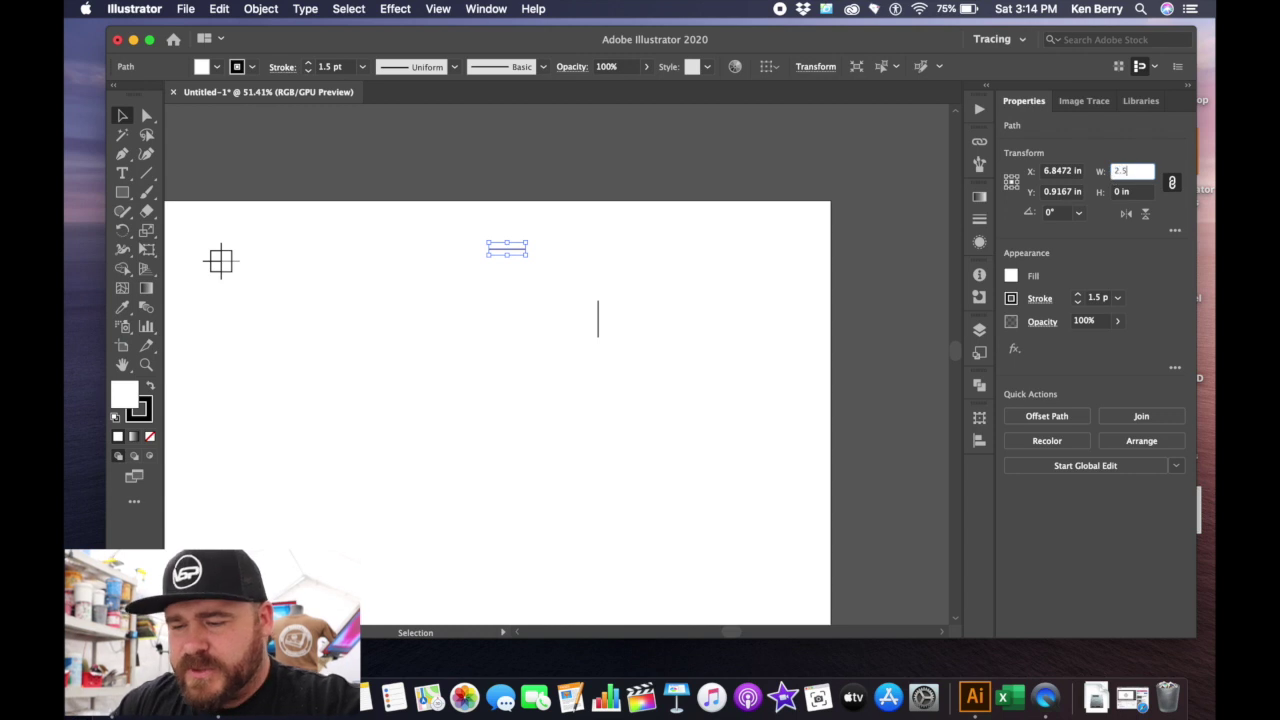
pyautogui.write('.5')
pyautogui.press('Return')
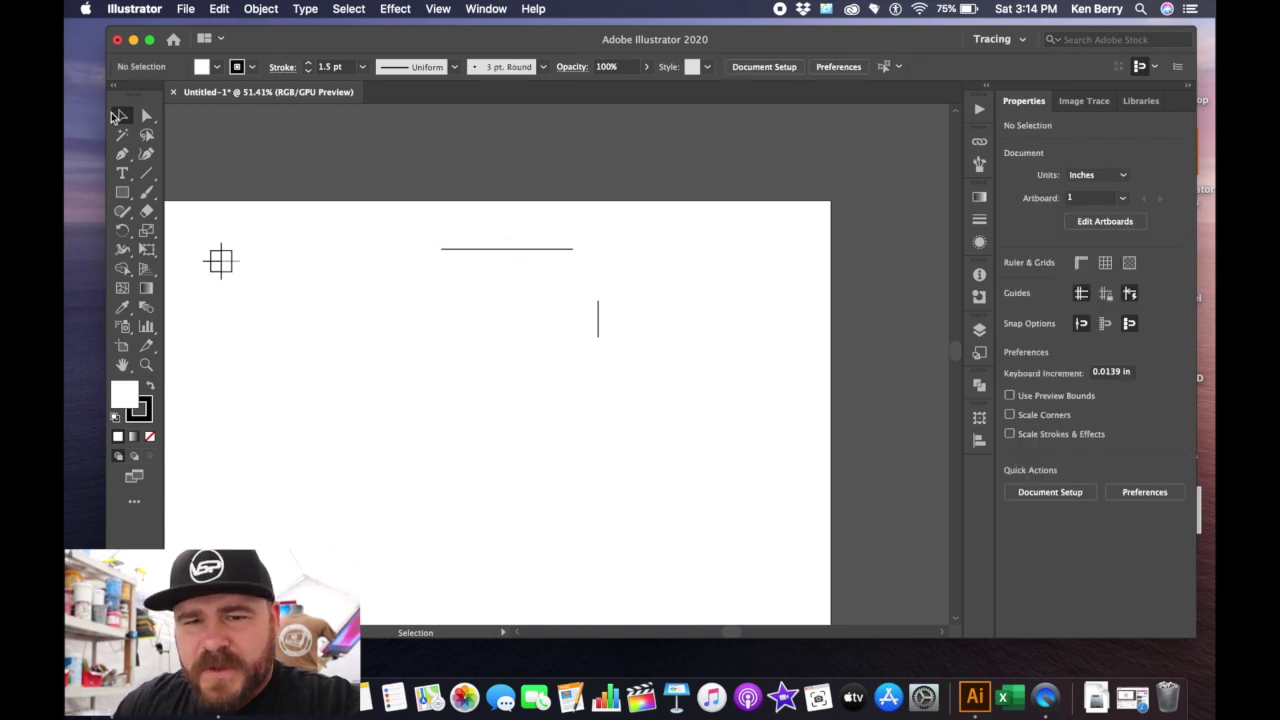
# Draw a square about 1.04 in wide below and left of the long horizontal line and give it no fill
pyautogui.click(122, 192)
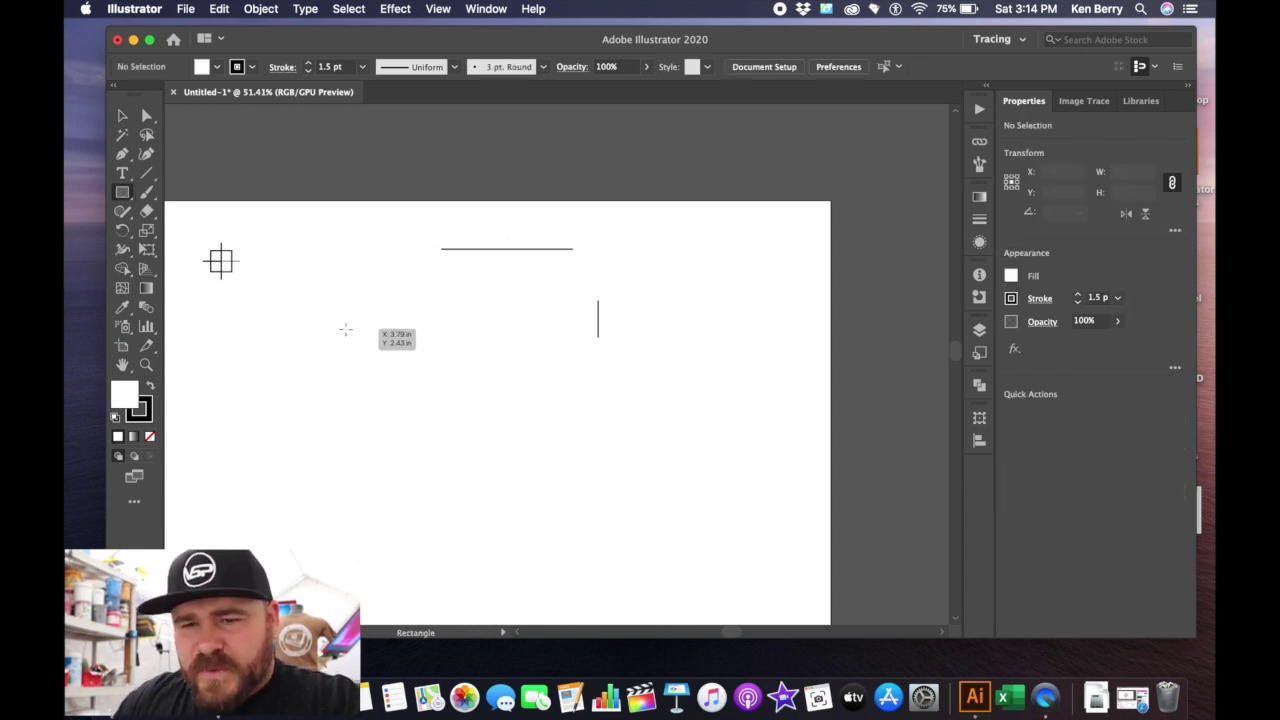
pyautogui.moveTo(360, 308); pyautogui.dragTo(418, 364)
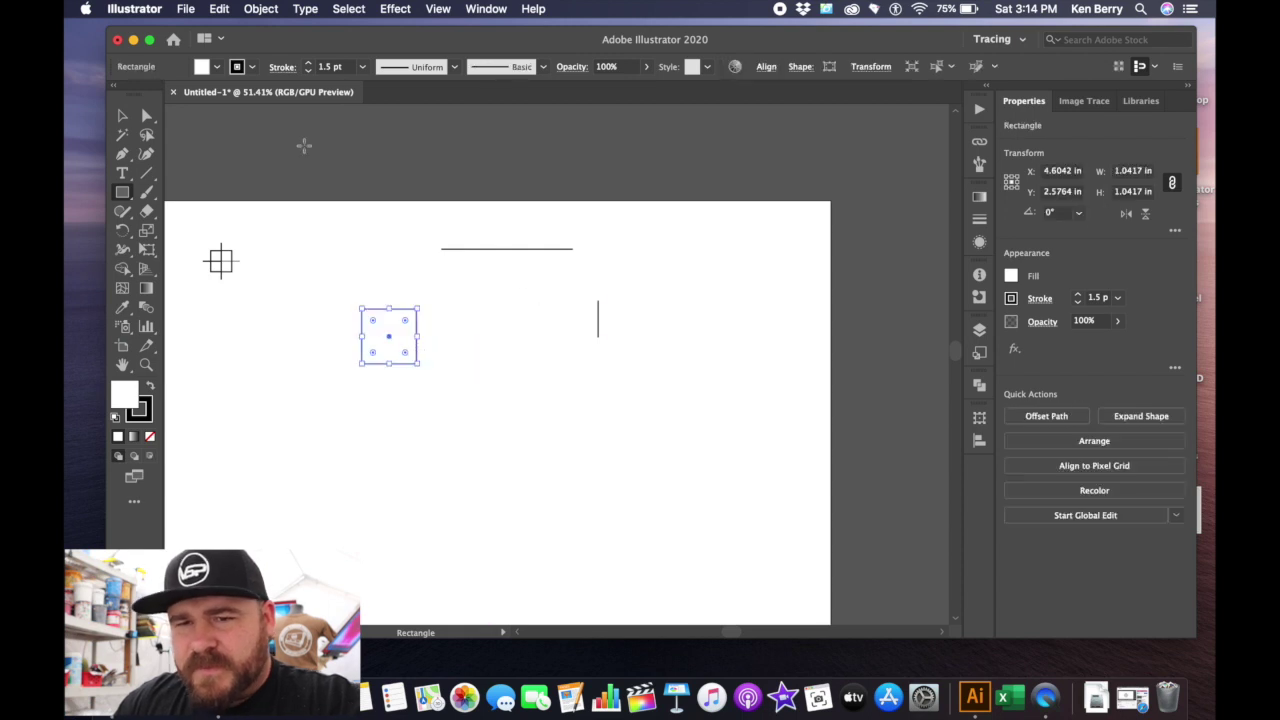
pyautogui.click(216, 66)
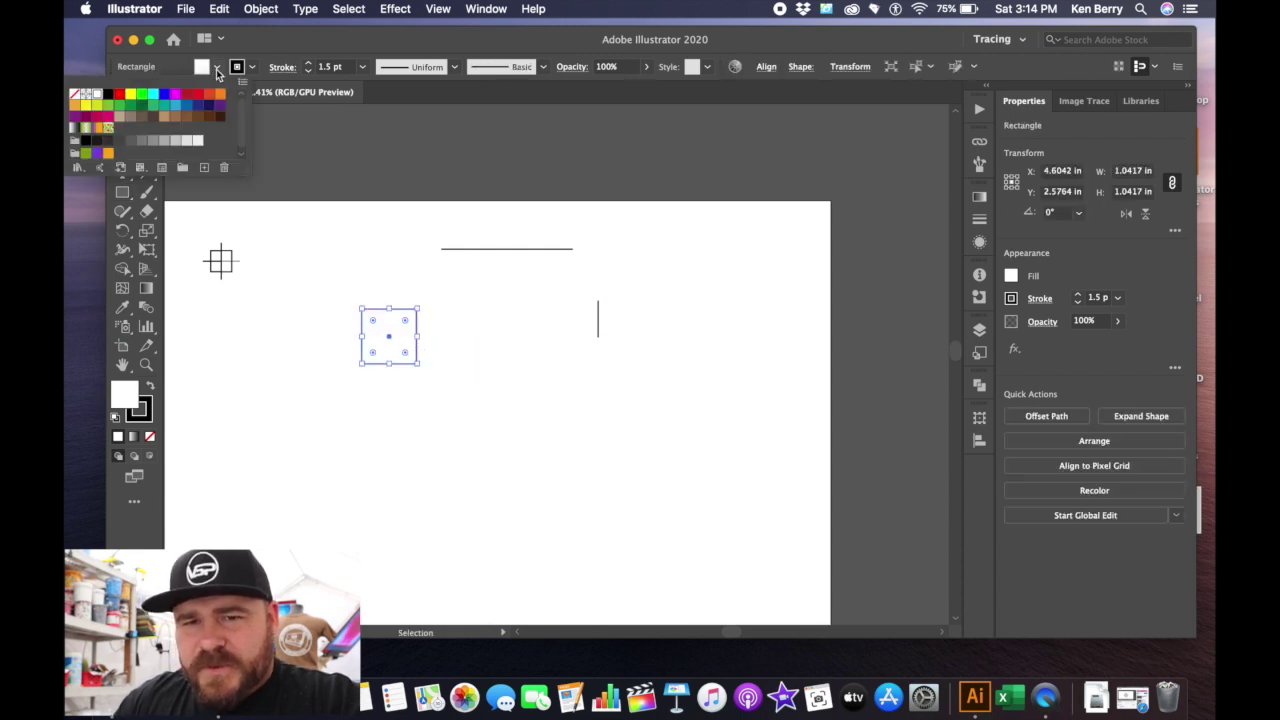
pyautogui.click(74, 94)
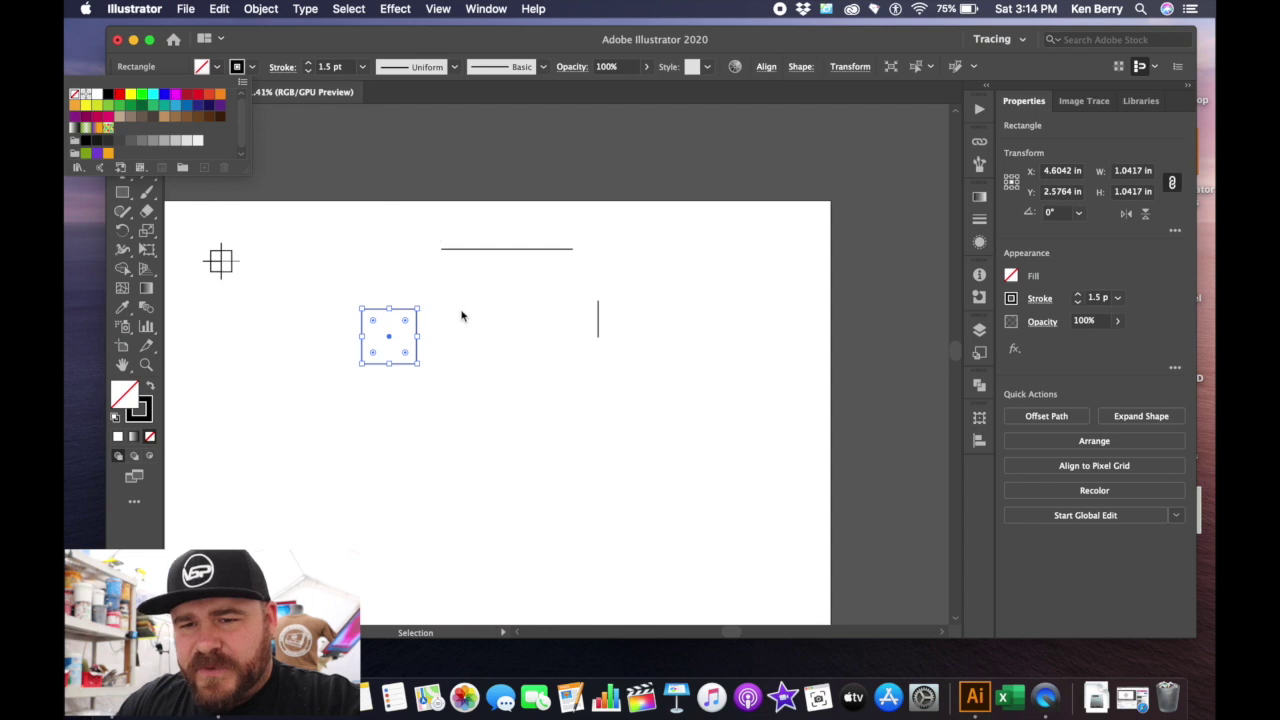
pyautogui.click(533, 349)
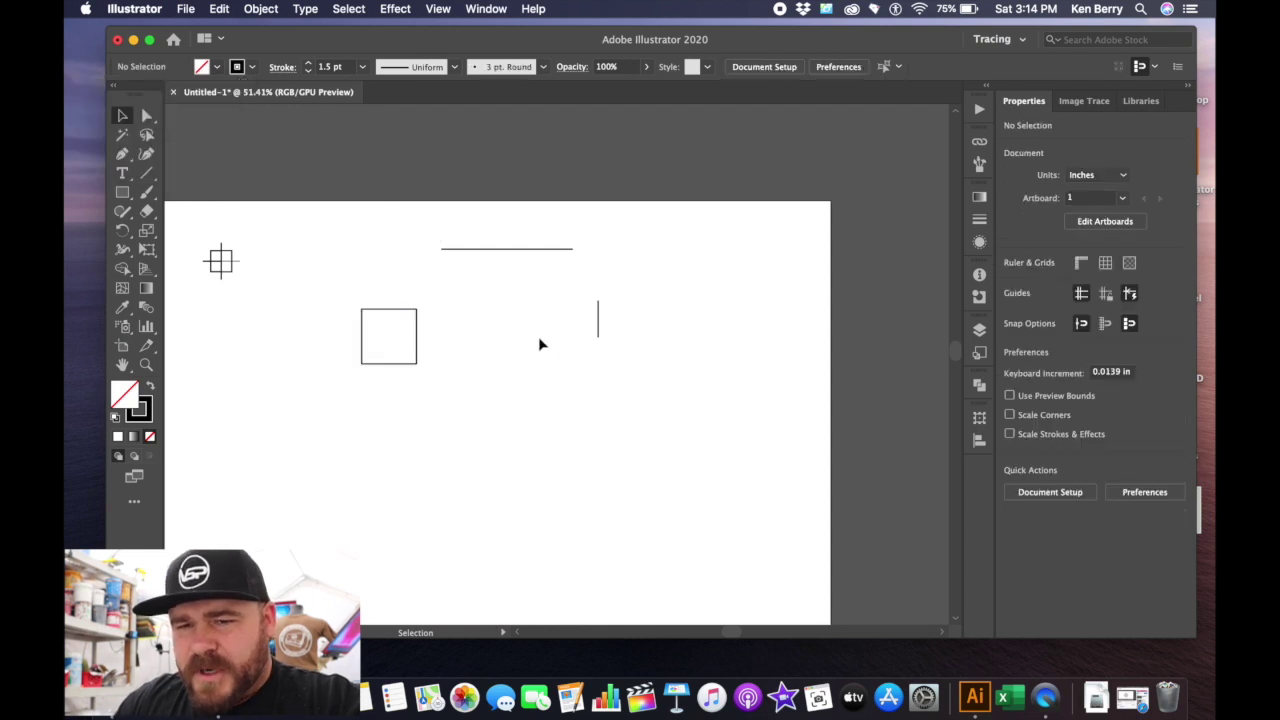
# Resize the new square to 0.4 in, keeping its proportions
pyautogui.click(414, 314)
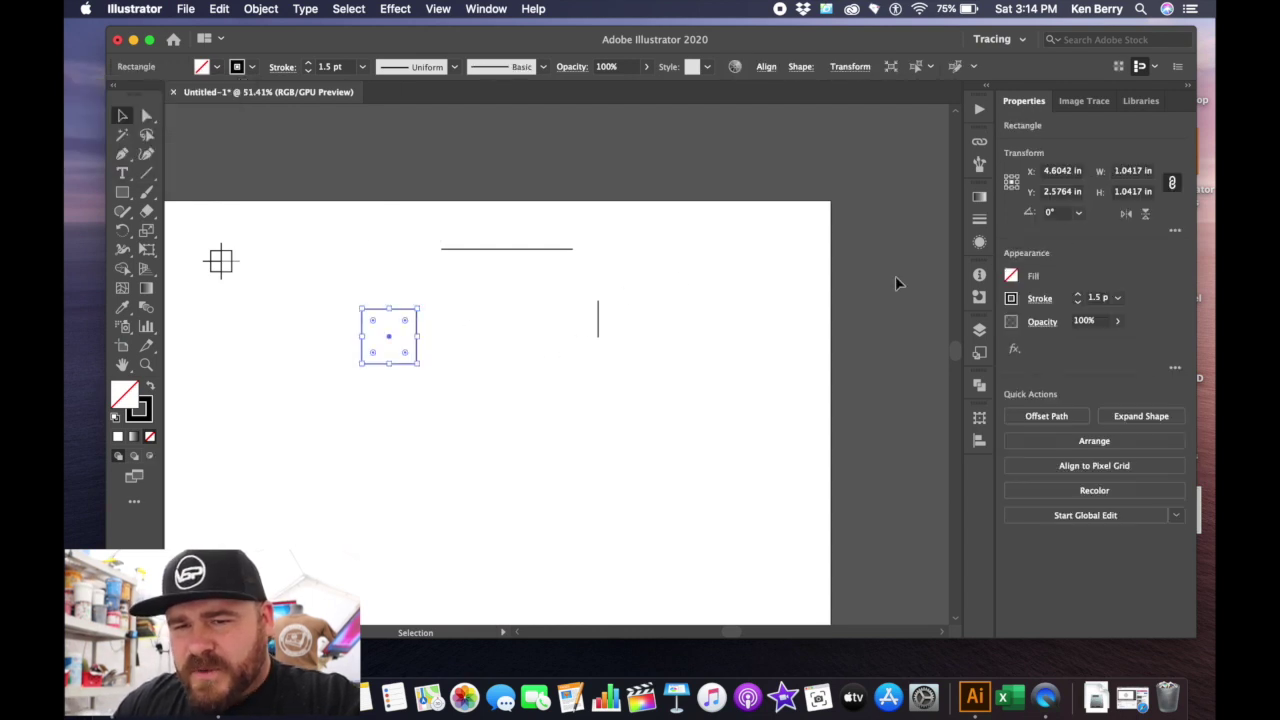
pyautogui.click(1148, 172)
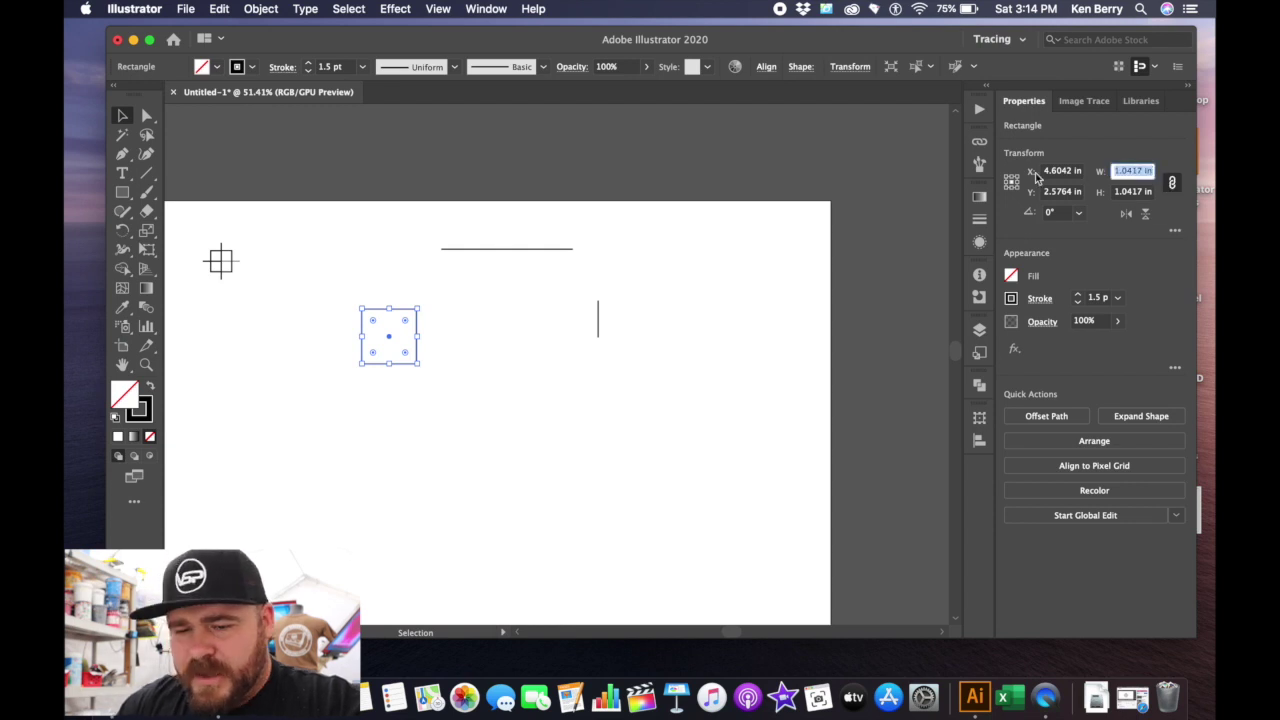
pyautogui.write('0.4')
pyautogui.press('Return')
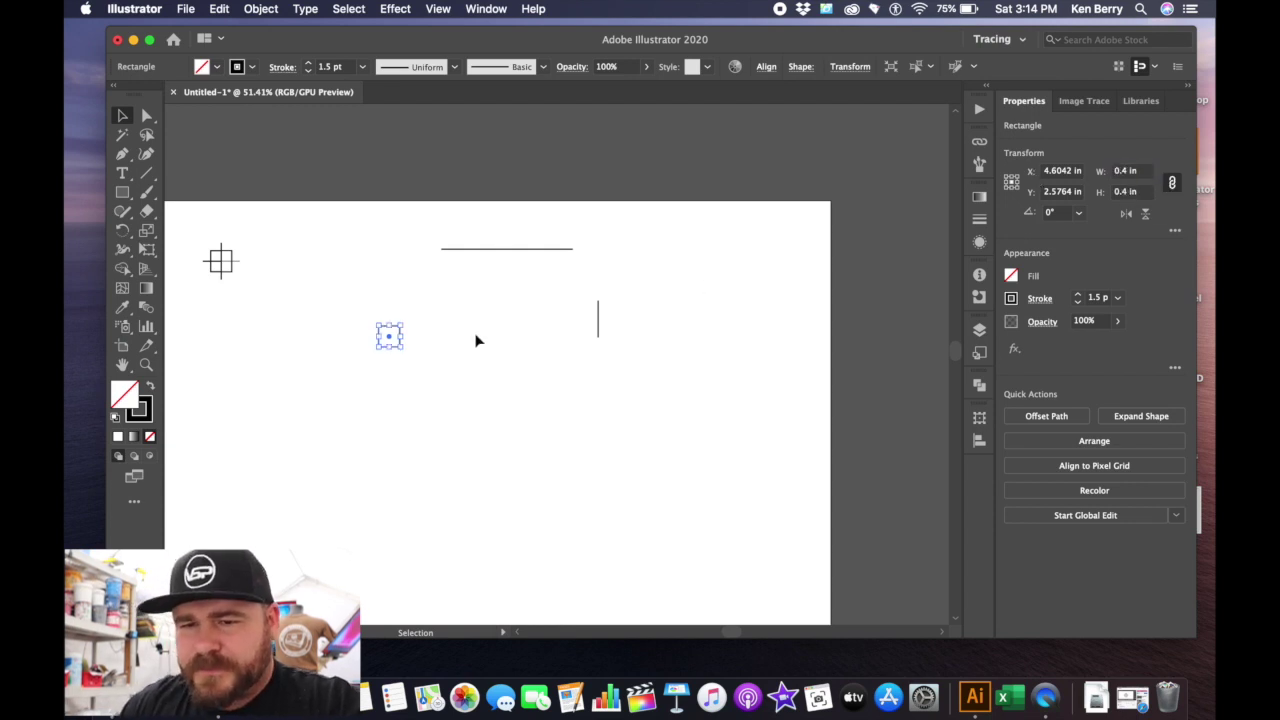
# Center the small square, the 2.5 in line and the vertical line on each other, both horizontally and vertically
pyautogui.click(475, 348)
pyautogui.moveTo(352, 232); pyautogui.dragTo(686, 406)
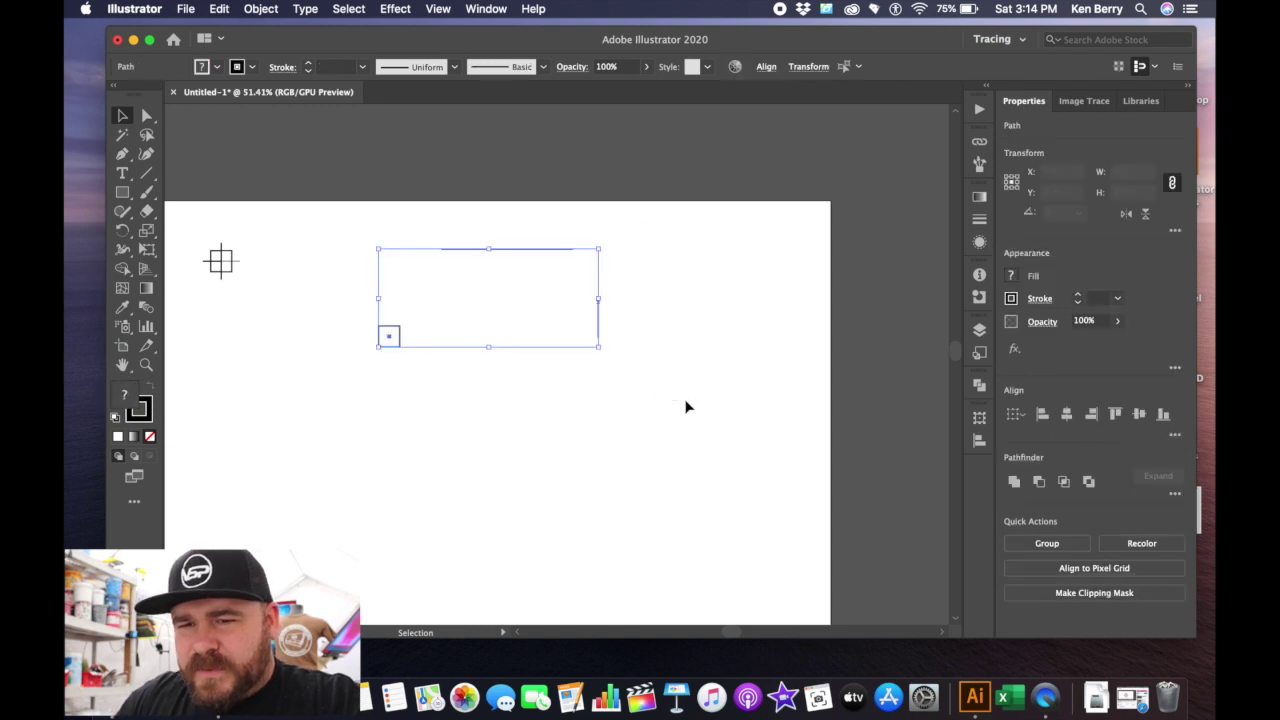
pyautogui.click(1067, 416)
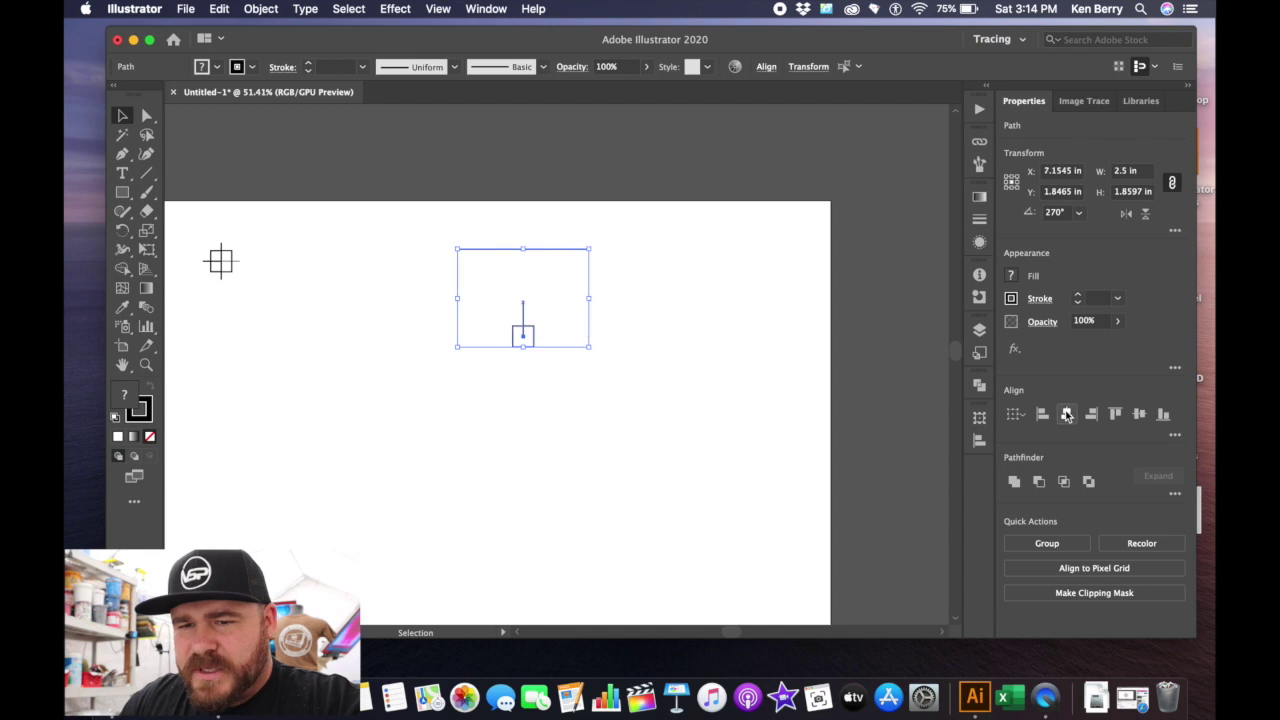
pyautogui.click(1140, 415)
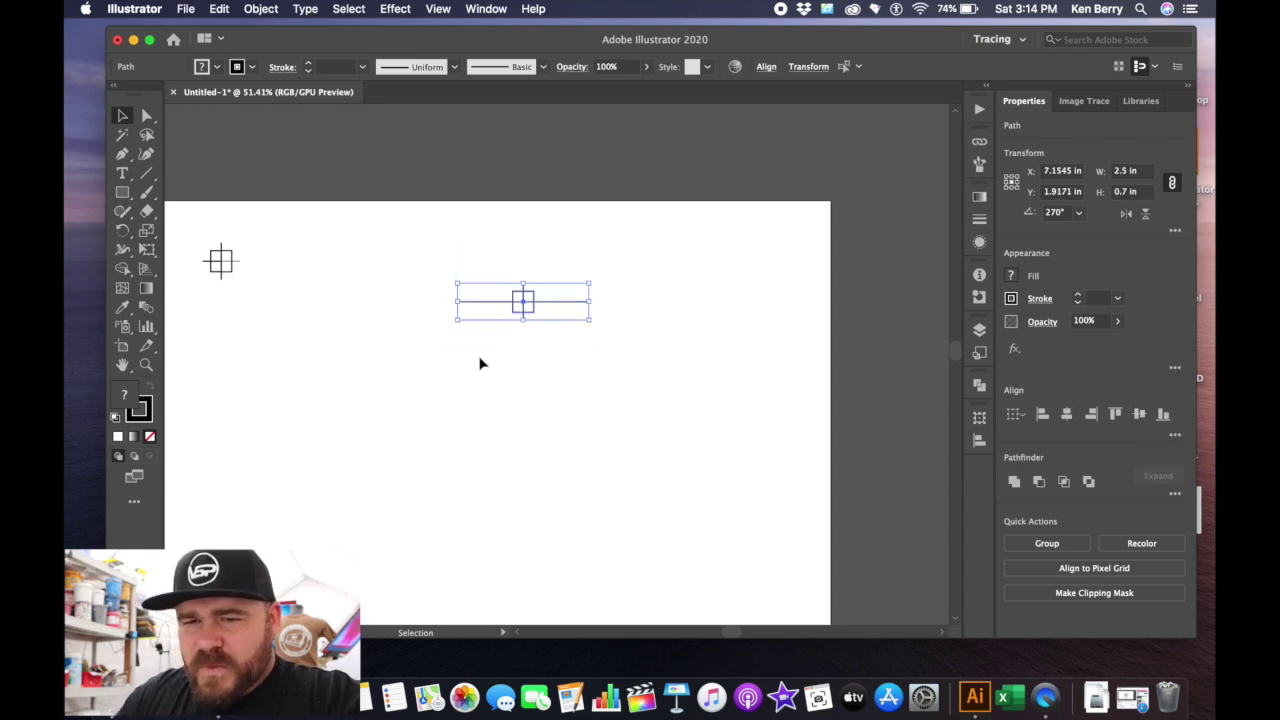
pyautogui.click(503, 377)
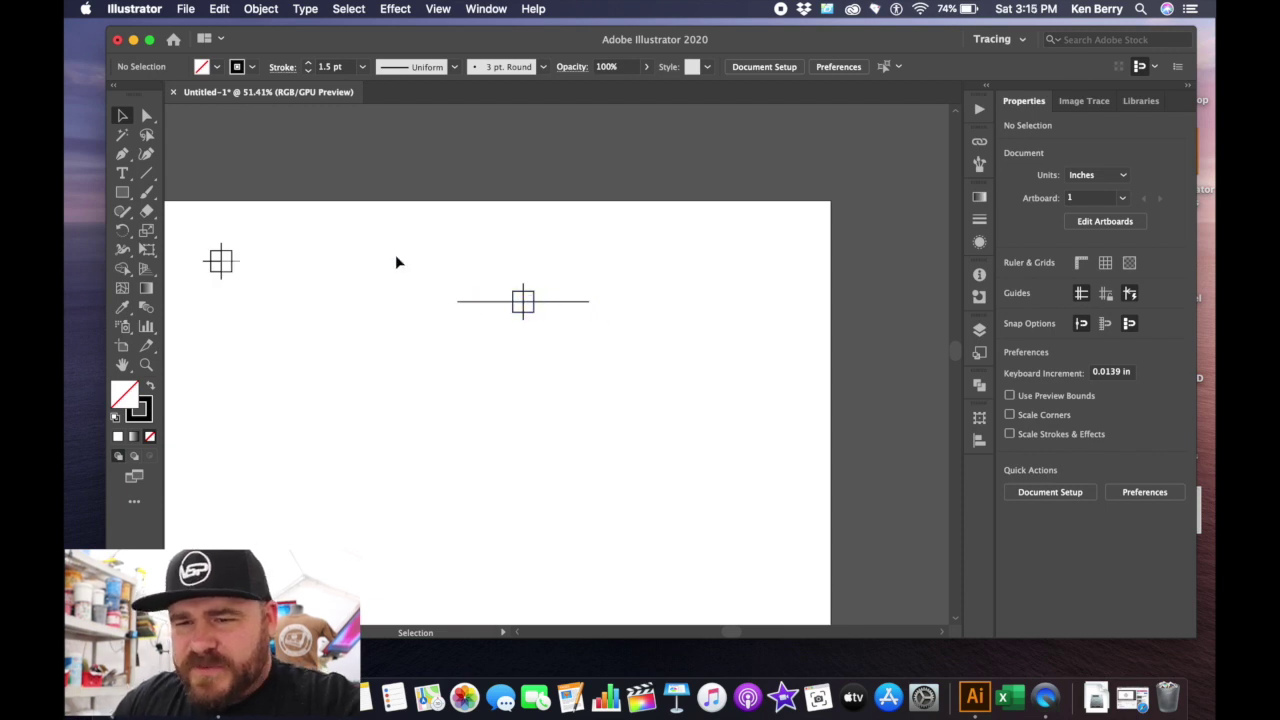
# Expand the Fill and Stroke of the long-line crosshair mark and unite the pieces into a single shape
pyautogui.moveTo(396, 256); pyautogui.dragTo(648, 340)
pyautogui.click(255, 10)
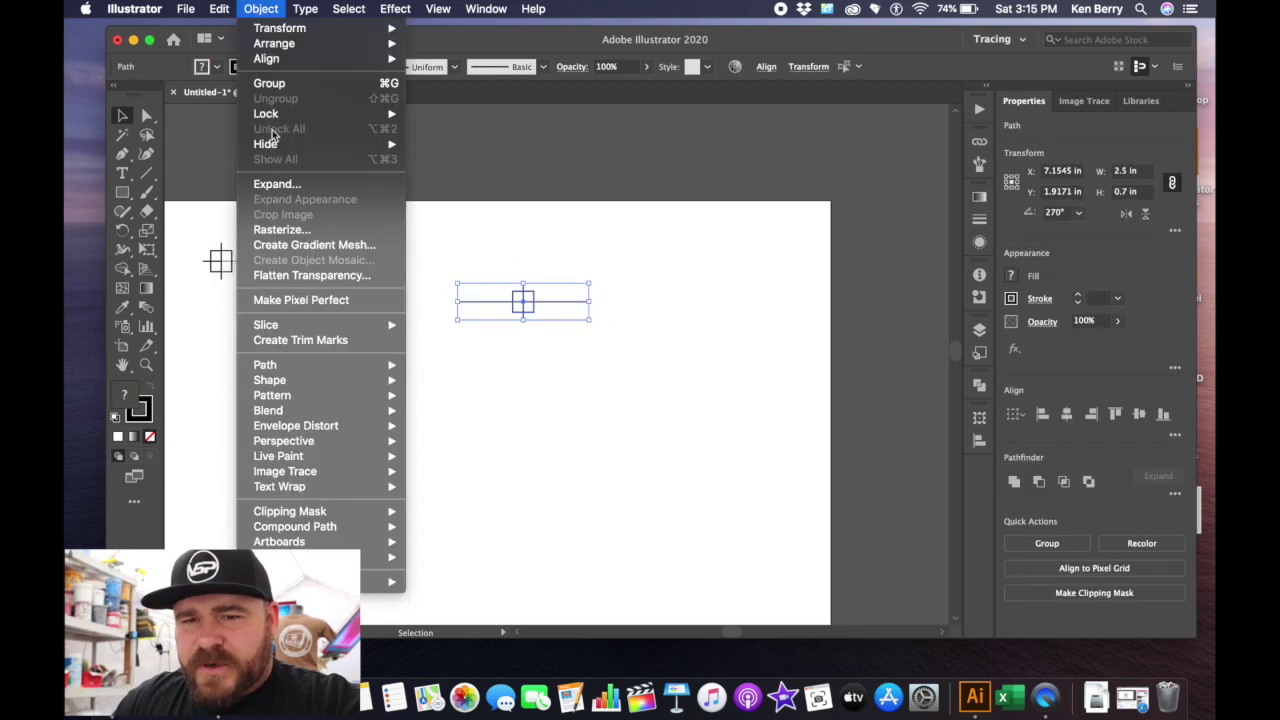
pyautogui.click(278, 180)
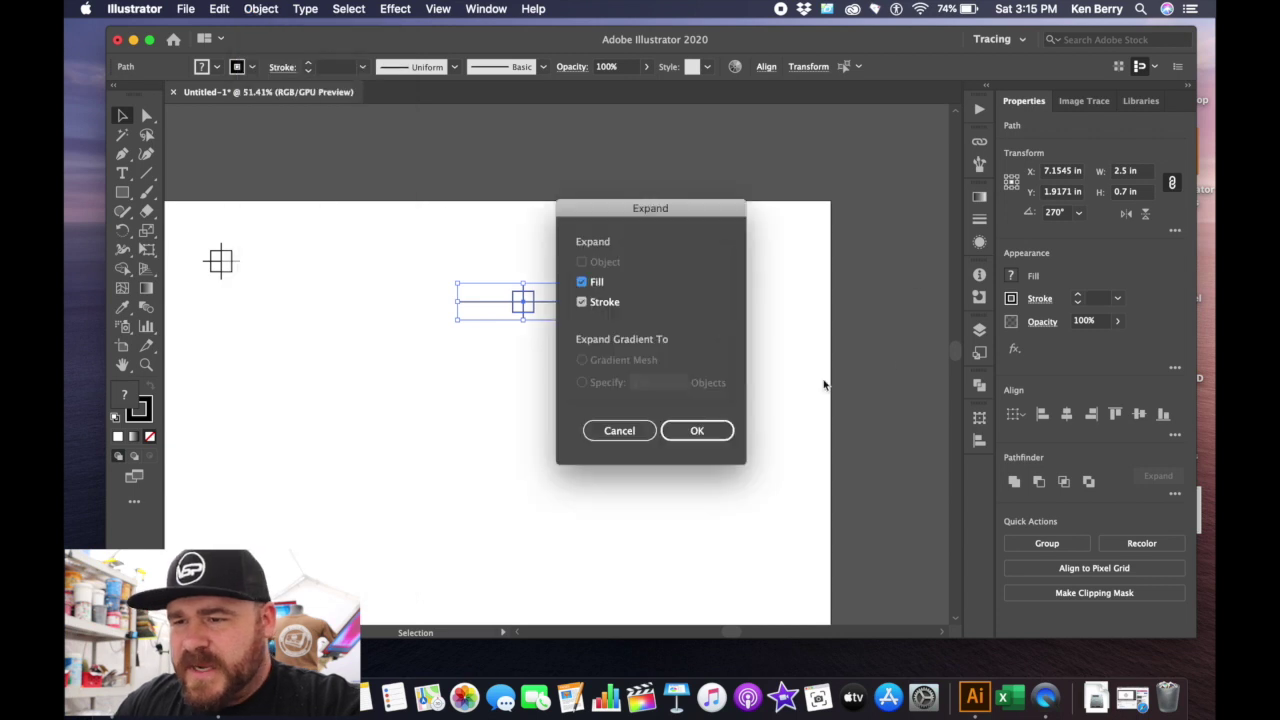
pyautogui.click(697, 430)
pyautogui.click(1015, 482)
pyautogui.click(690, 343)
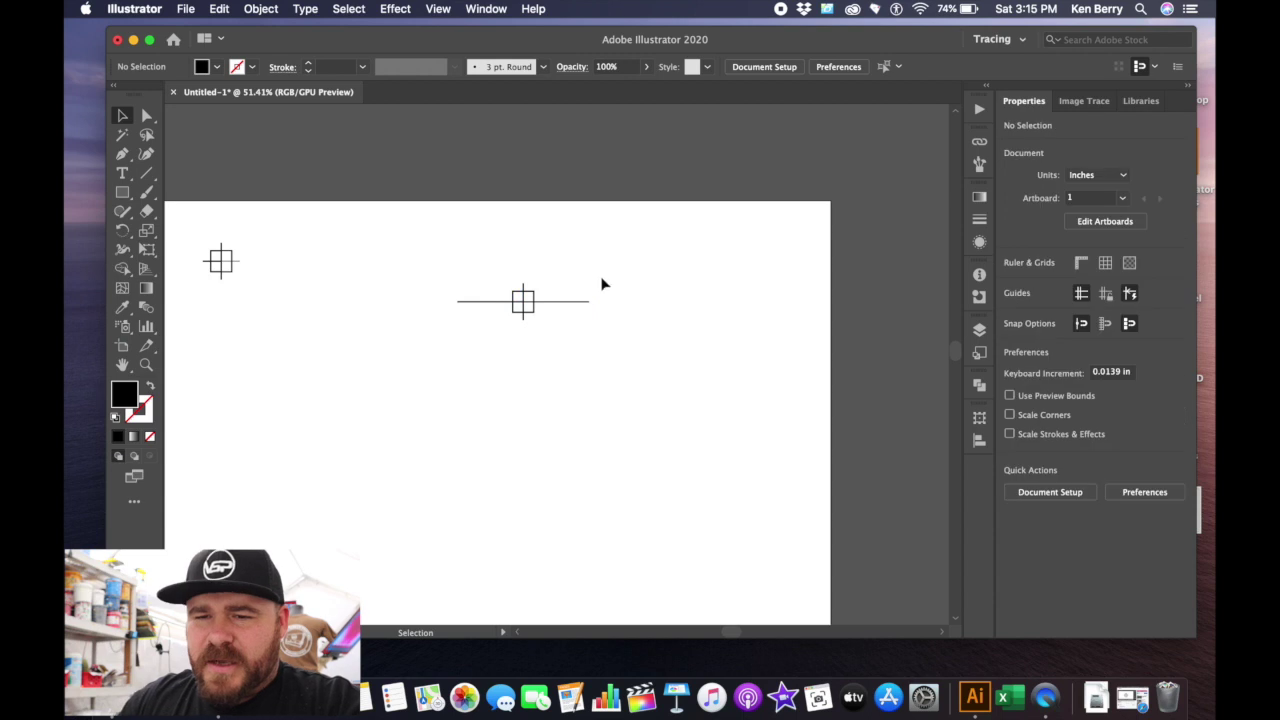
# Move the long-line mark up to the top middle of the artboard, roughly level with the small mark
pyautogui.click(523, 314)
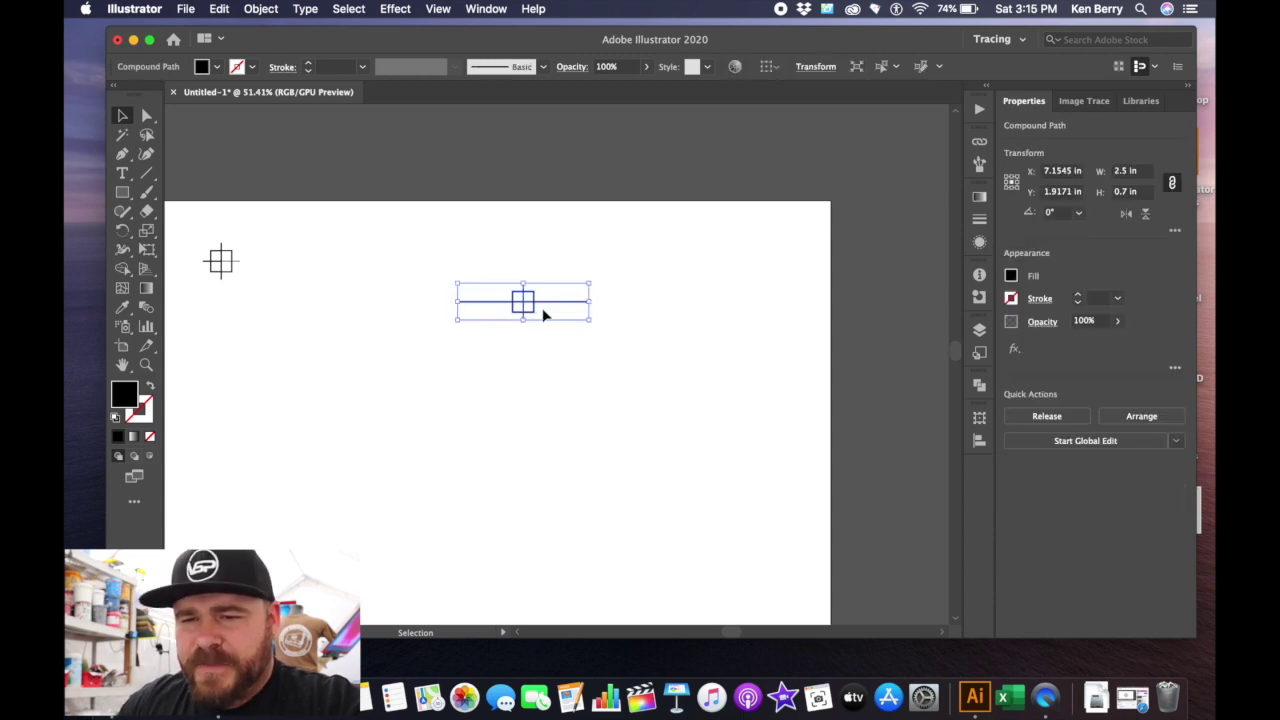
pyautogui.moveTo(517, 305); pyautogui.dragTo(464, 260)
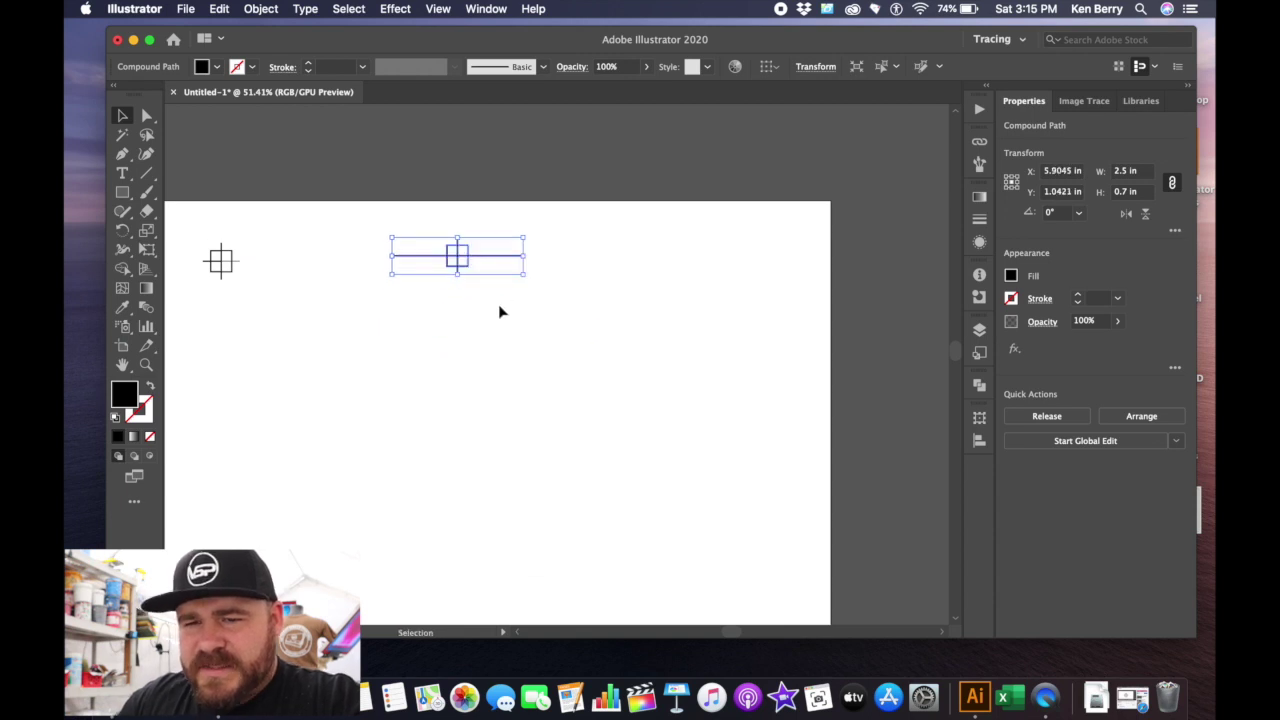
pyautogui.hscroll(-2, 500, 311)
pyautogui.scroll(-2, 500, 312)
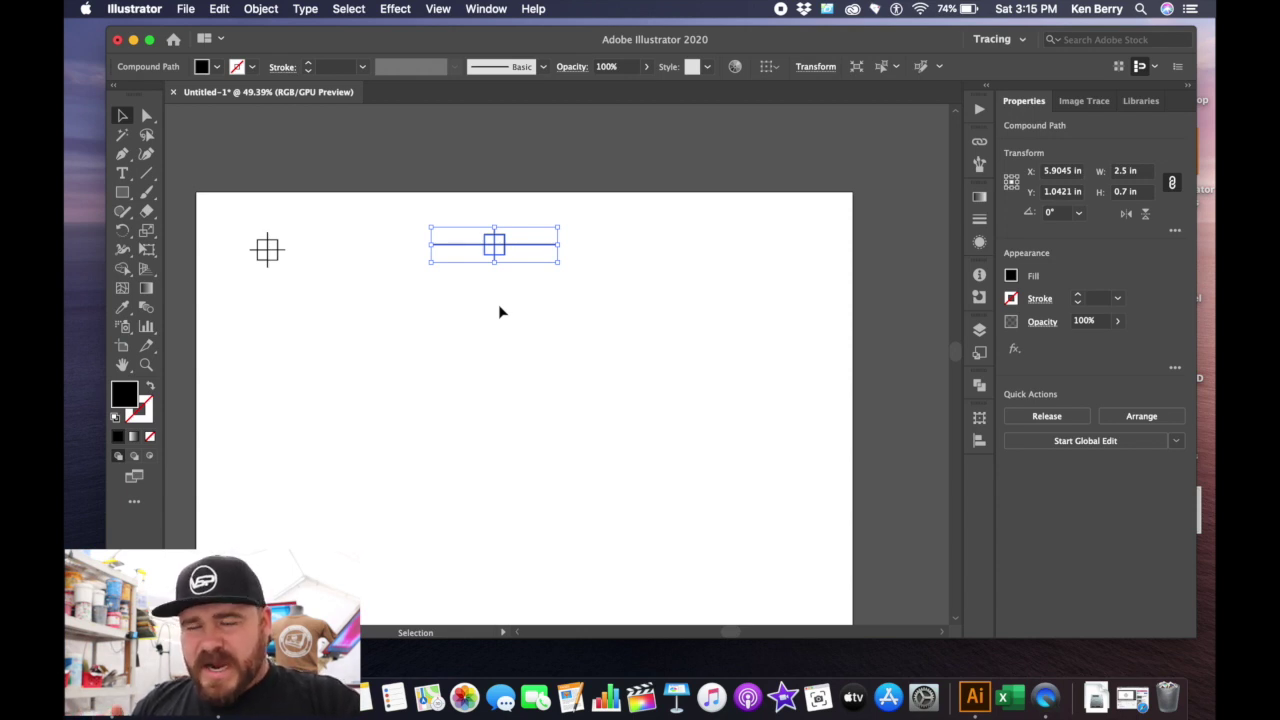
pyautogui.moveTo(540, 357); pyautogui.dragTo(436, 230)
pyautogui.click(433, 360)
# Duplicate the small upper-left mark into the upper-right corner of the artboard, level with the middle mark
pyautogui.click(258, 240)
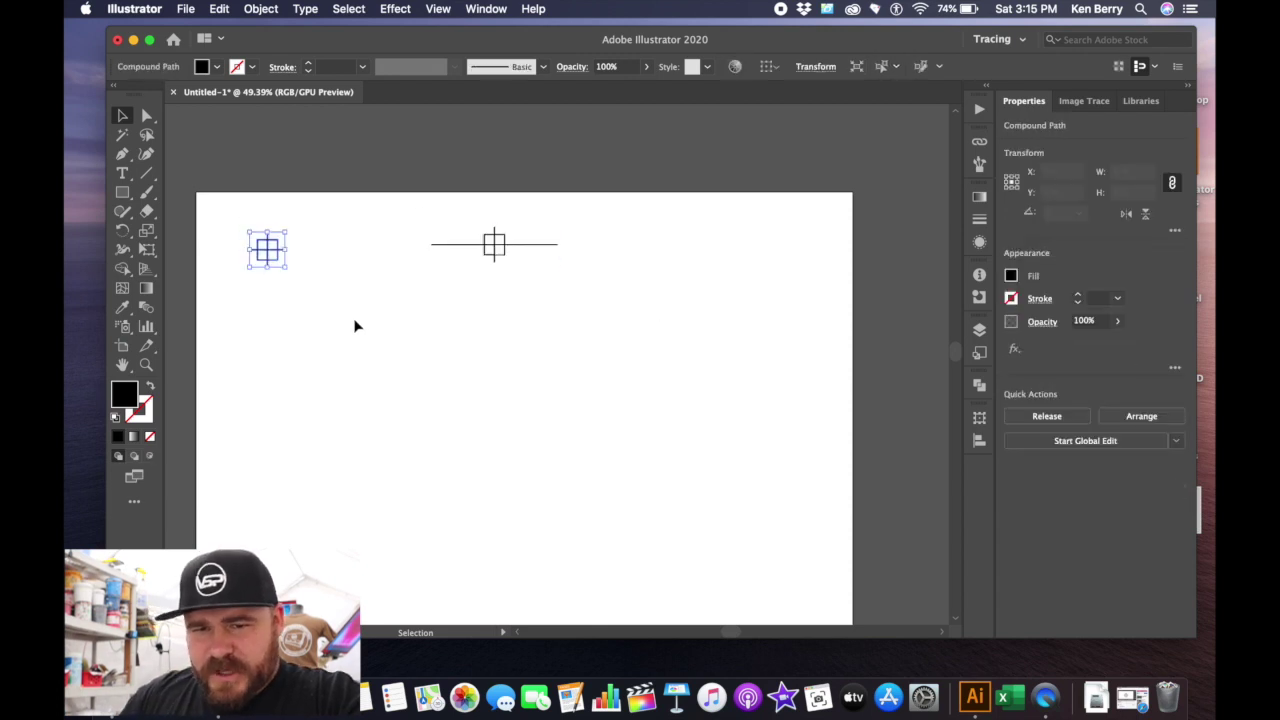
pyautogui.moveTo(266, 251); pyautogui.dragTo(771, 264)
pyautogui.click(561, 385)
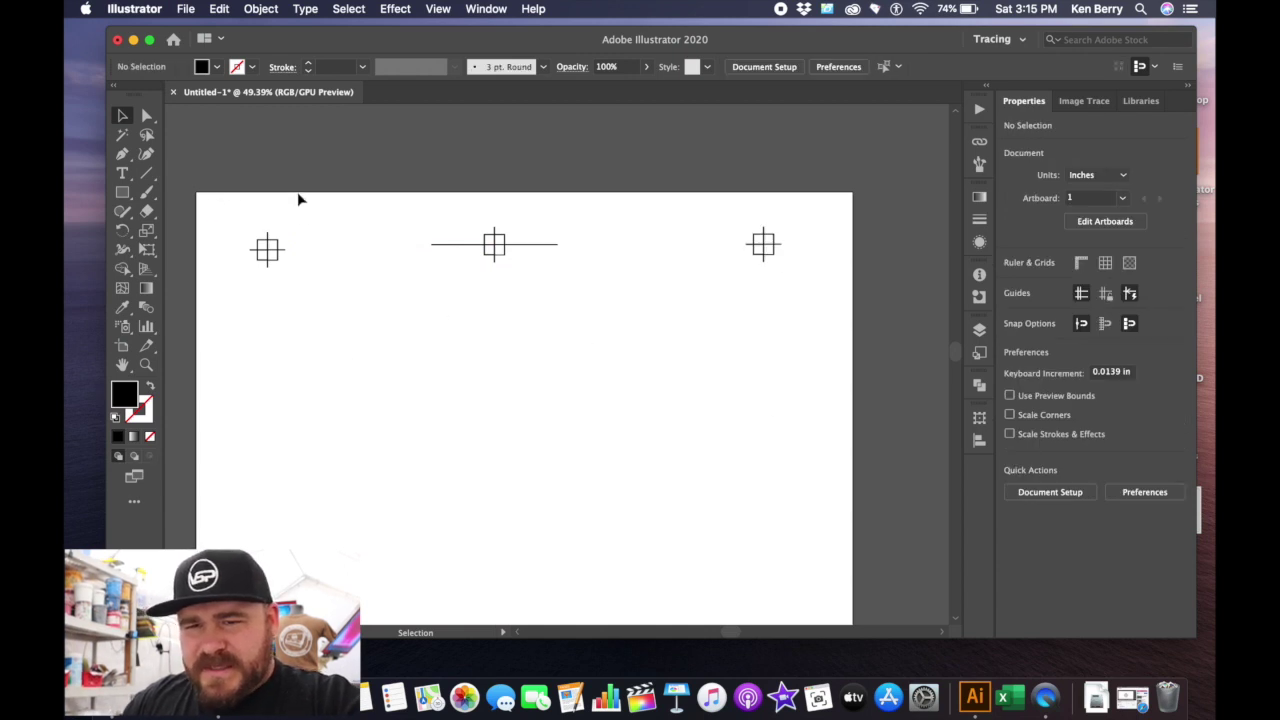
# Align the three marks' vertical centers relative to the artboard and move the row back up near its top edge
pyautogui.moveTo(244, 197); pyautogui.dragTo(845, 344)
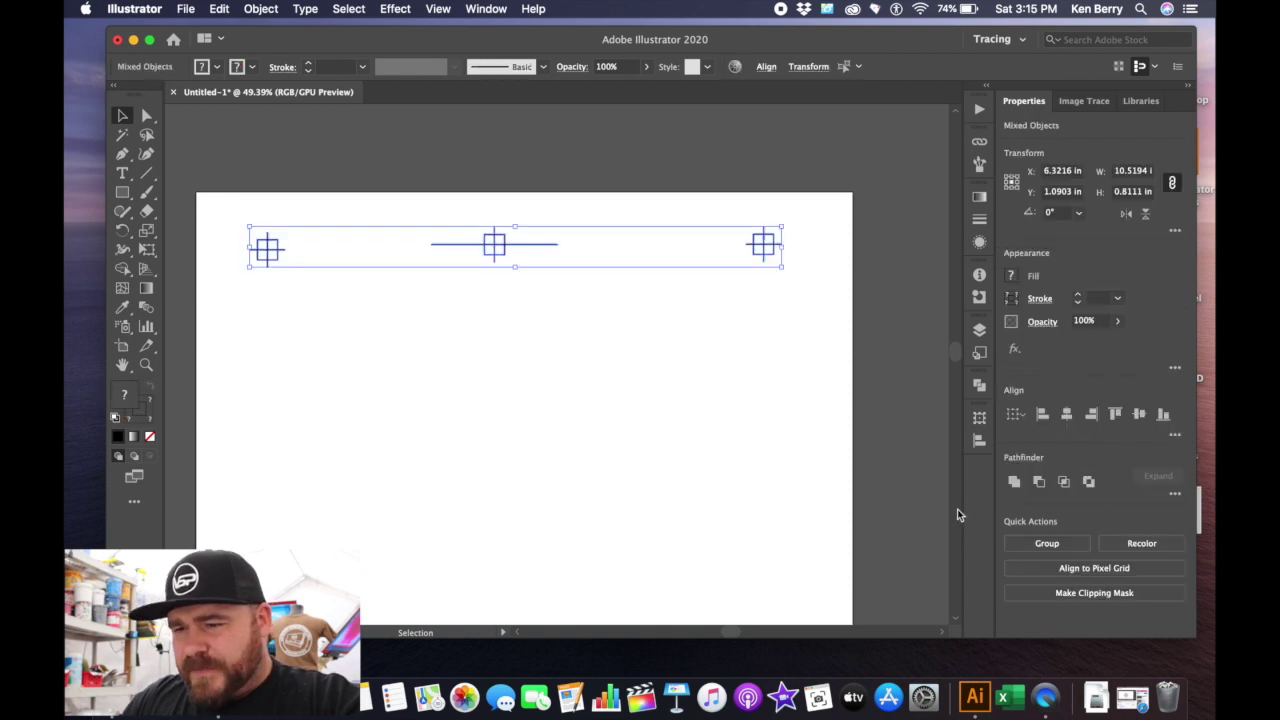
pyautogui.click(1176, 438)
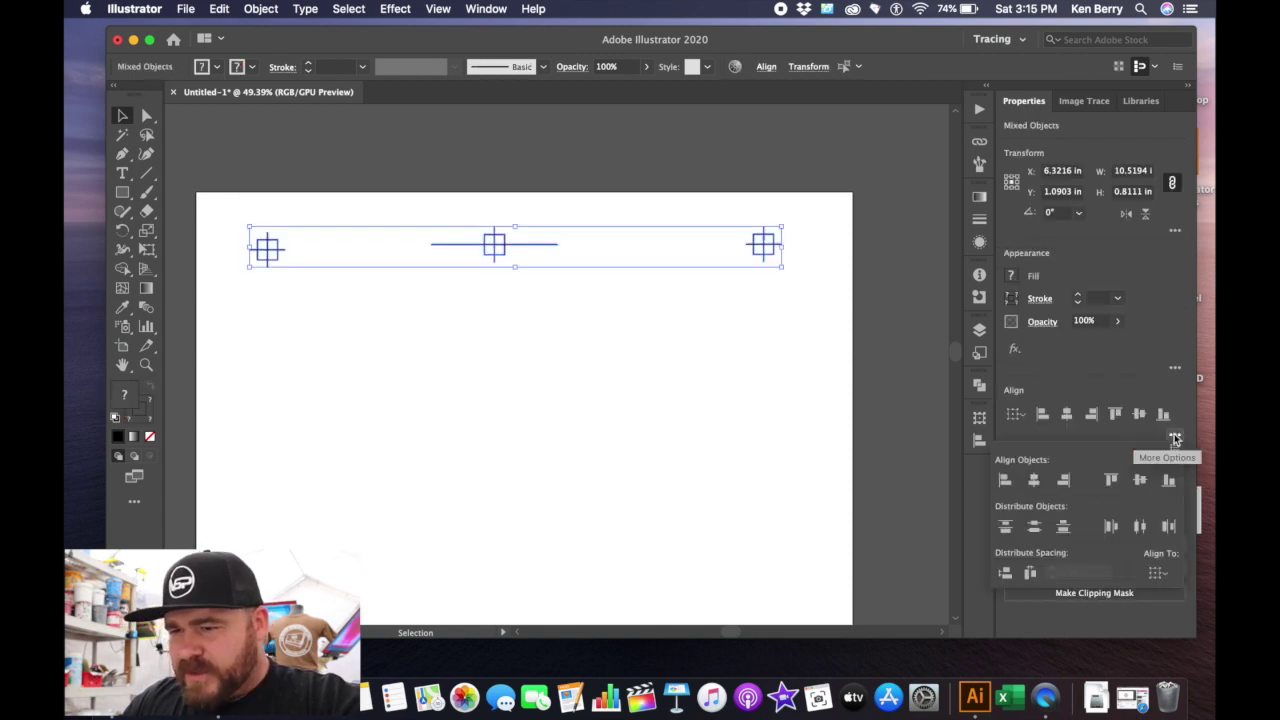
pyautogui.click(1165, 574)
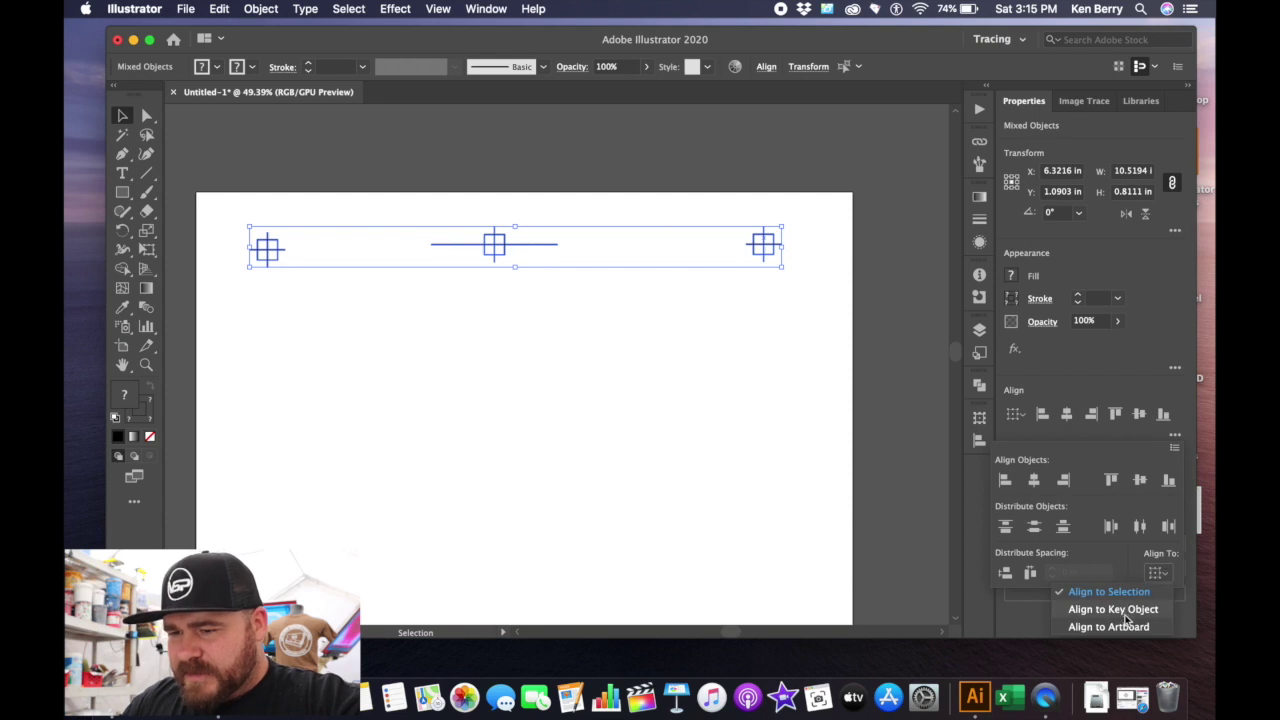
pyautogui.click(1128, 627)
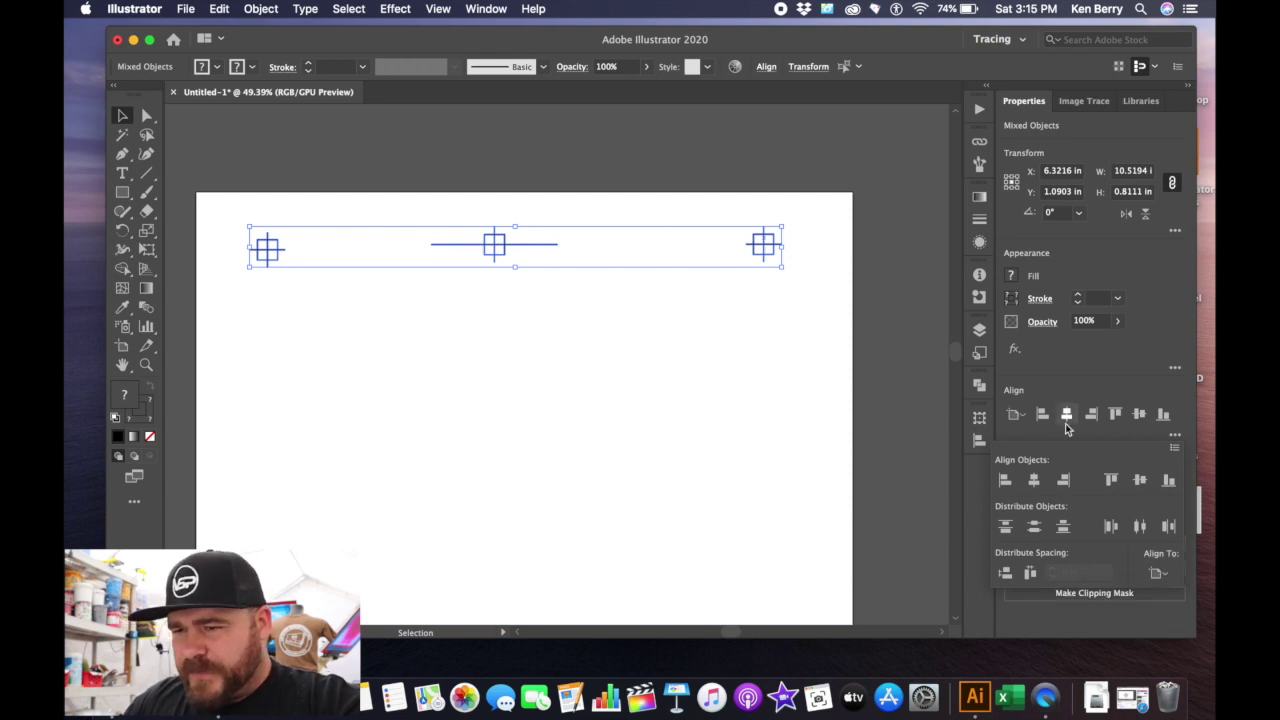
pyautogui.click(1139, 418)
pyautogui.click(1139, 418)
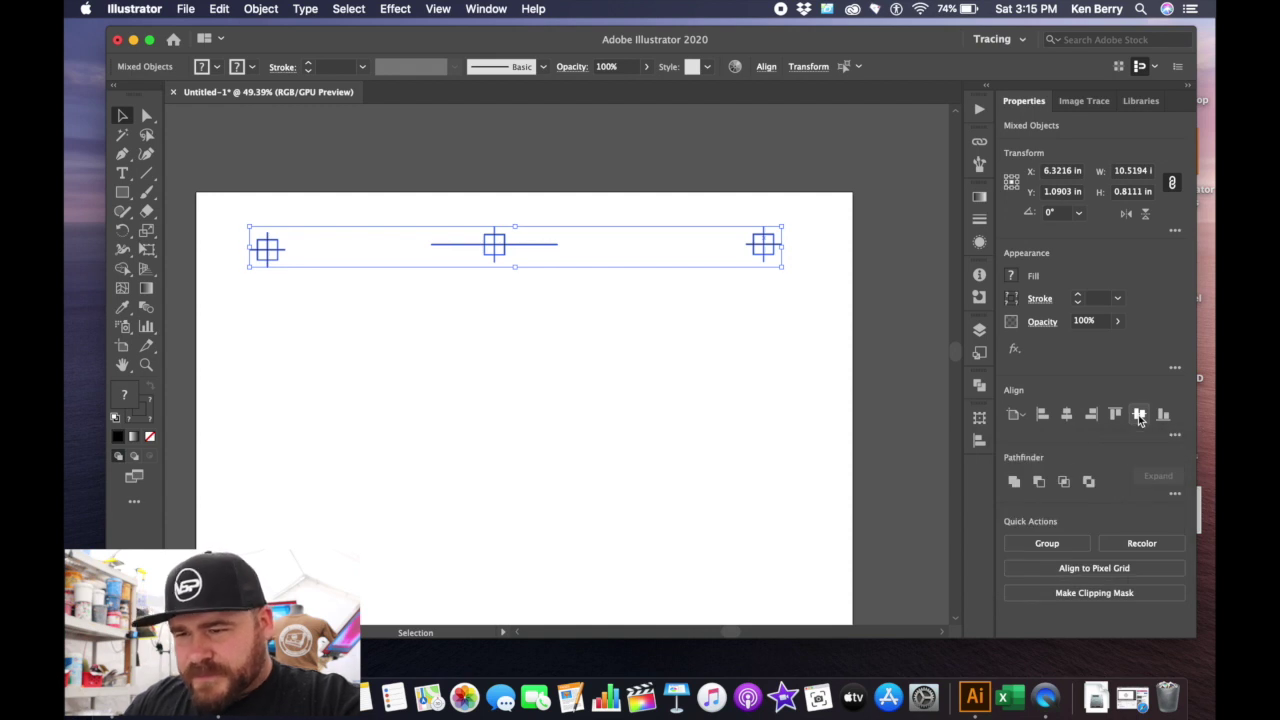
pyautogui.scroll(-5, 648, 424)
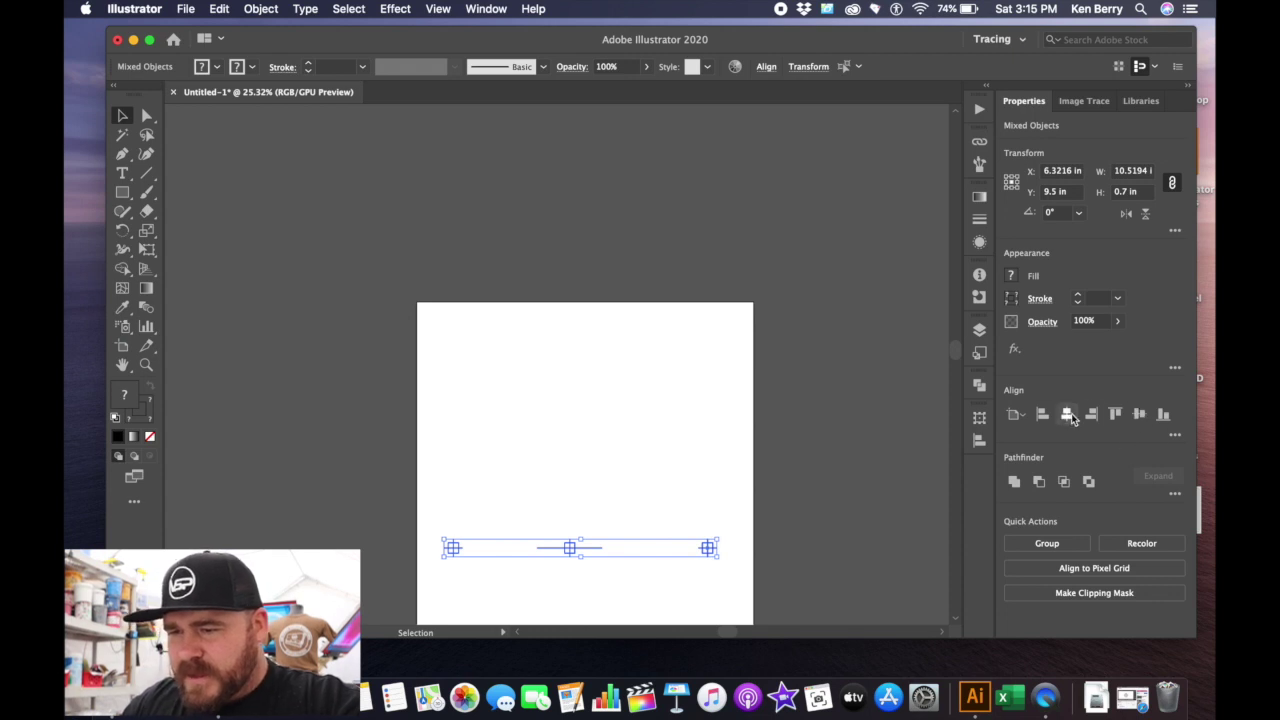
pyautogui.moveTo(569, 547); pyautogui.dragTo(589, 331)
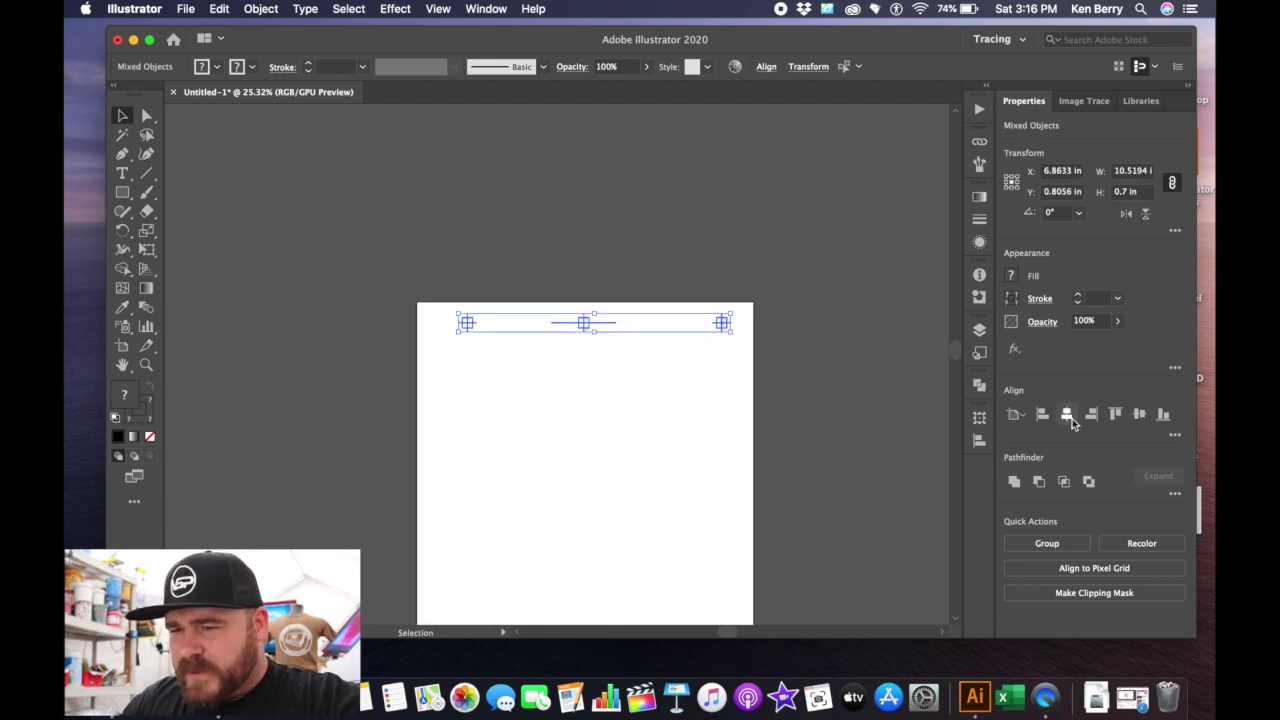
# Try aligning the three marks to the artboard's top edge and its vertical center, and return the row to just below the top edge
pyautogui.click(1141, 415)
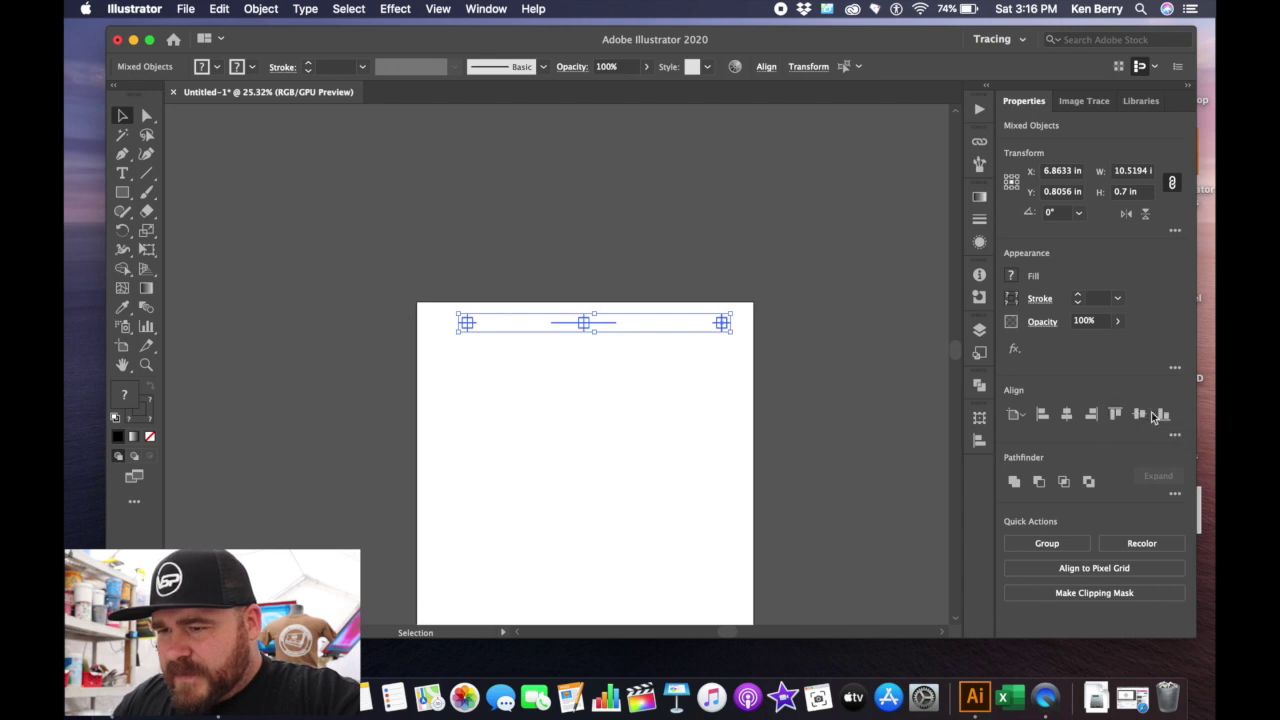
pyautogui.click(1115, 414)
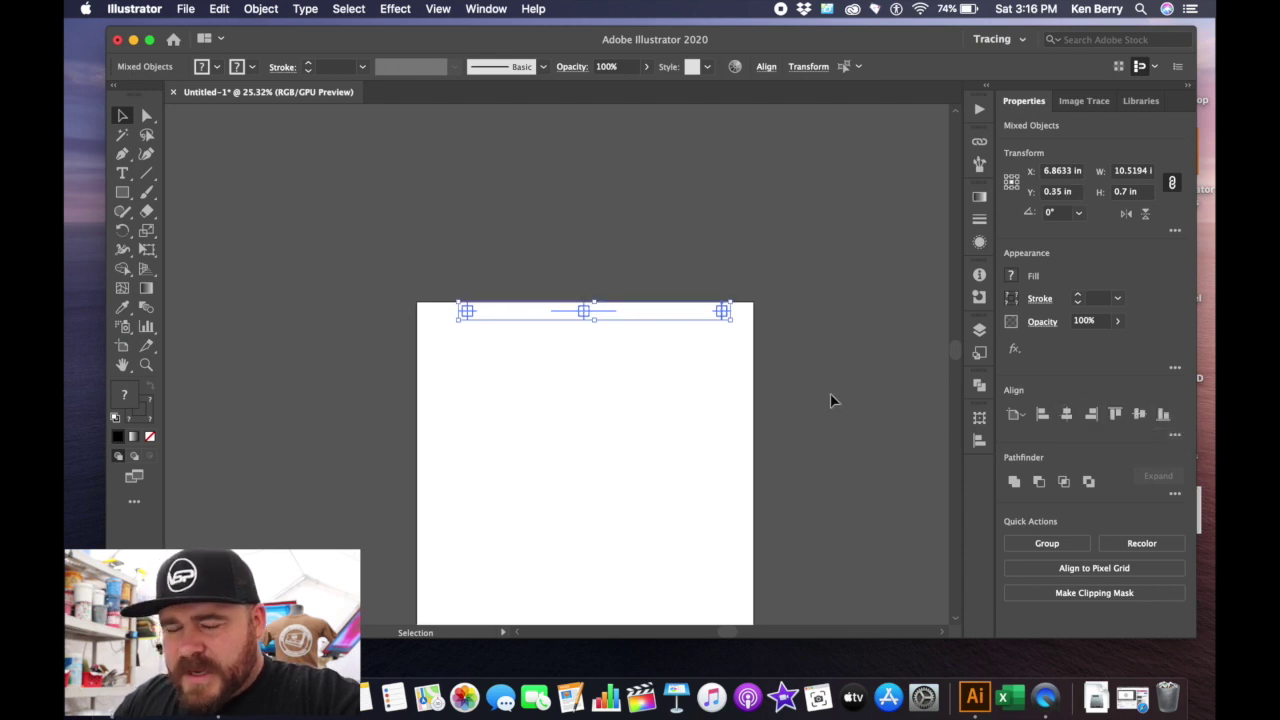
pyautogui.click(607, 400)
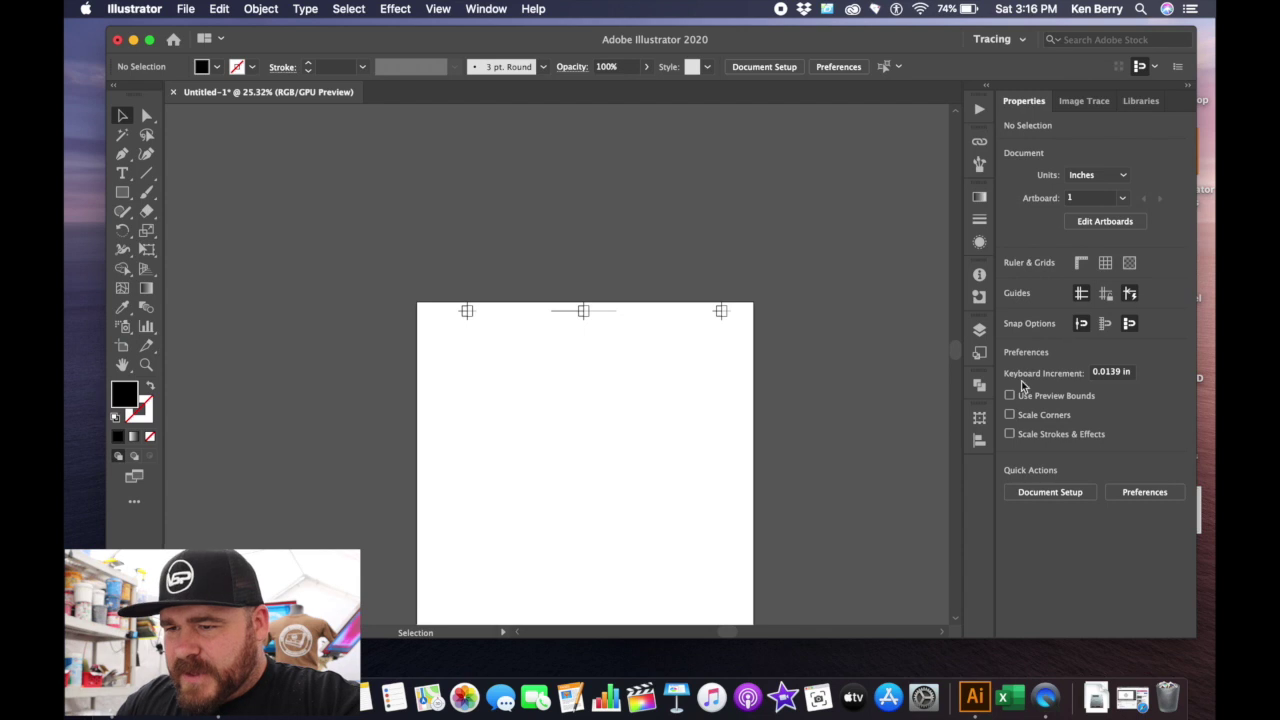
pyautogui.moveTo(402, 272); pyautogui.dragTo(903, 340)
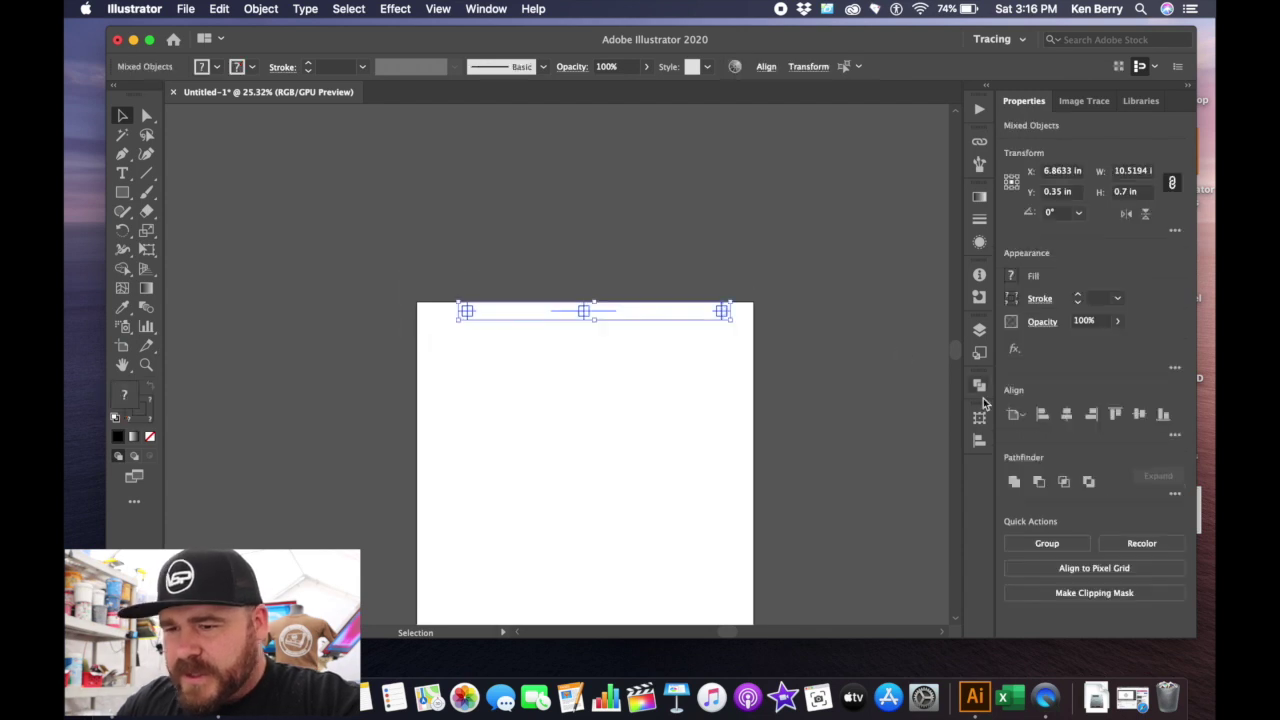
pyautogui.click(1140, 415)
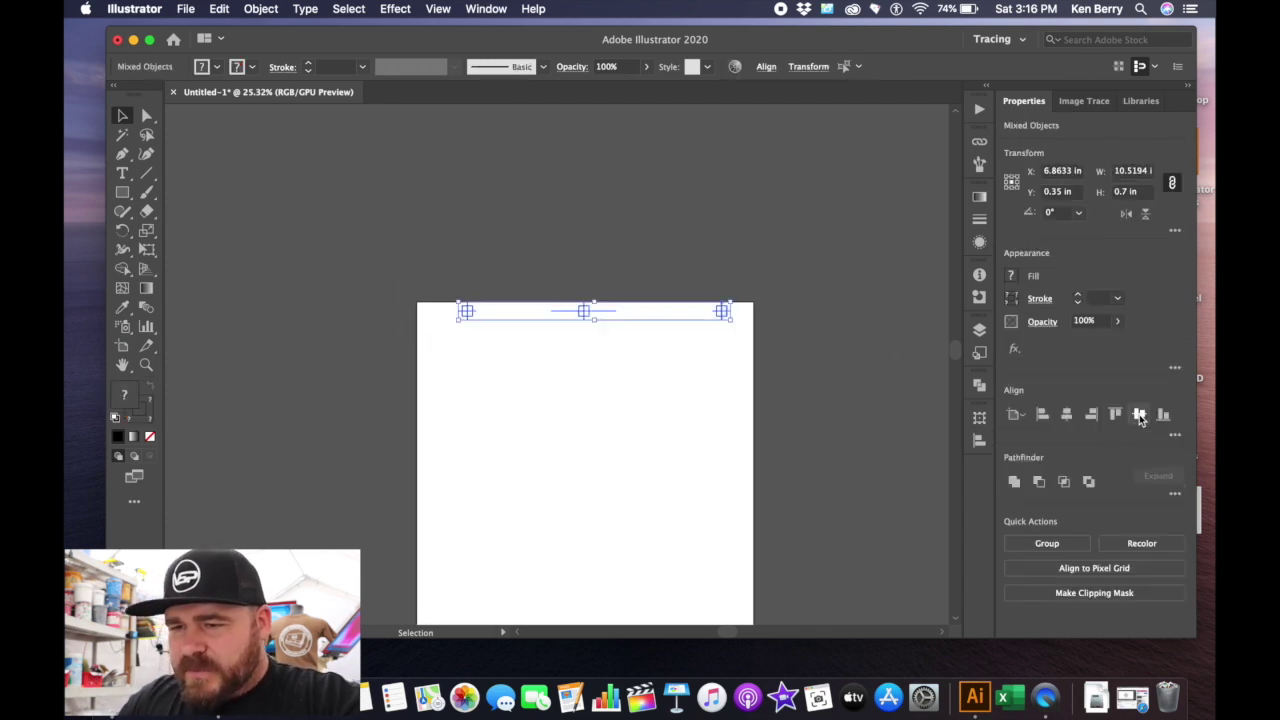
pyautogui.moveTo(584, 548); pyautogui.dragTo(583, 323)
pyautogui.click(699, 391)
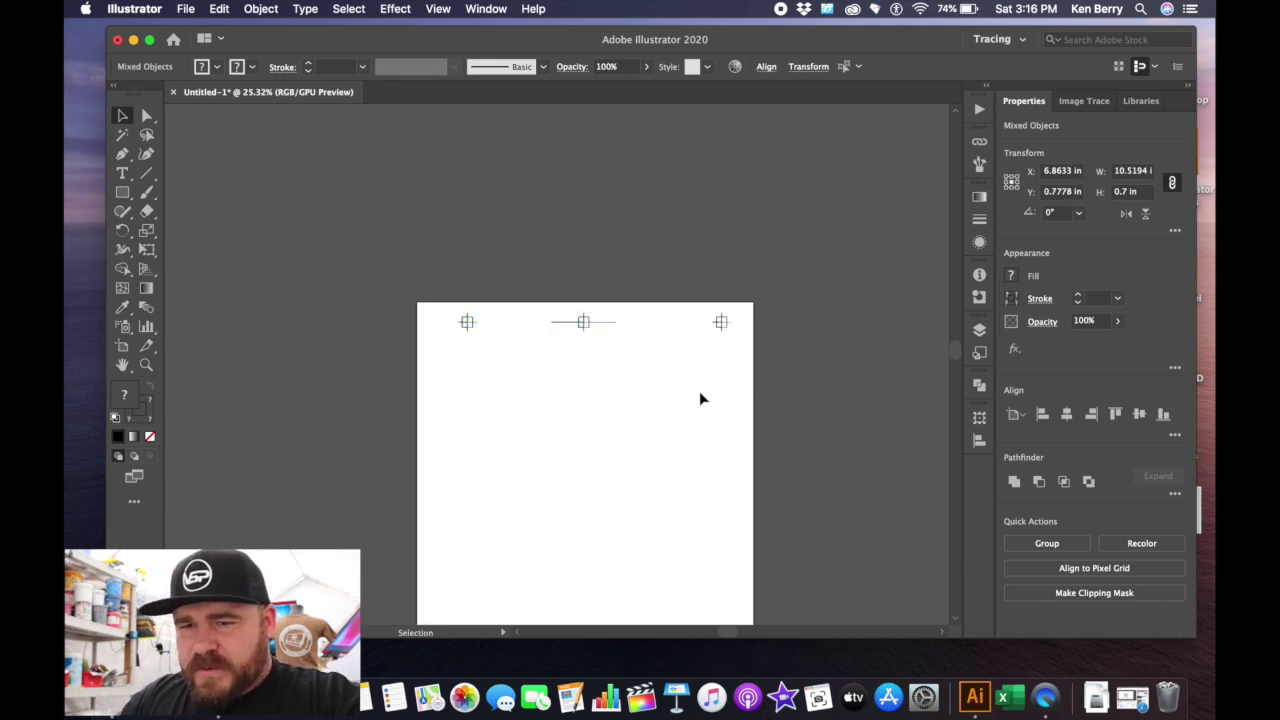
# Group the three registration marks near the top of the artboard
pyautogui.moveTo(456, 279); pyautogui.dragTo(771, 397)
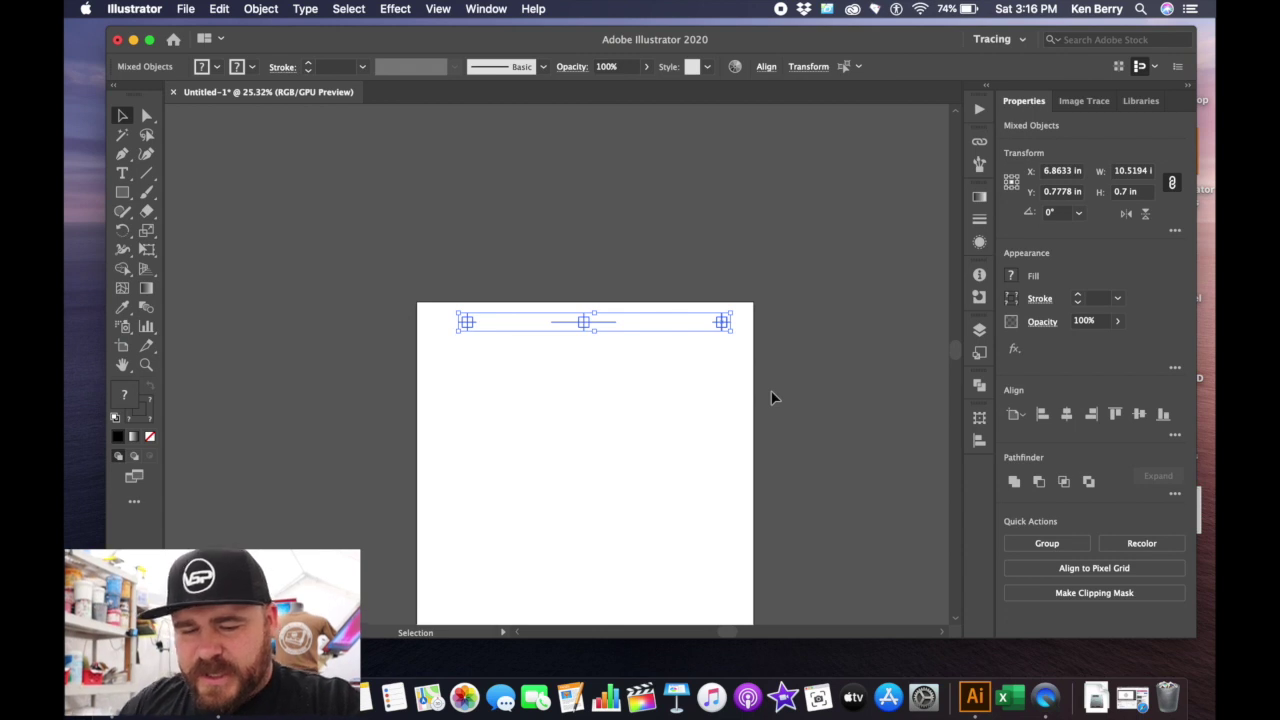
pyautogui.press('a')
pyautogui.press('v')
pyautogui.click(843, 366)
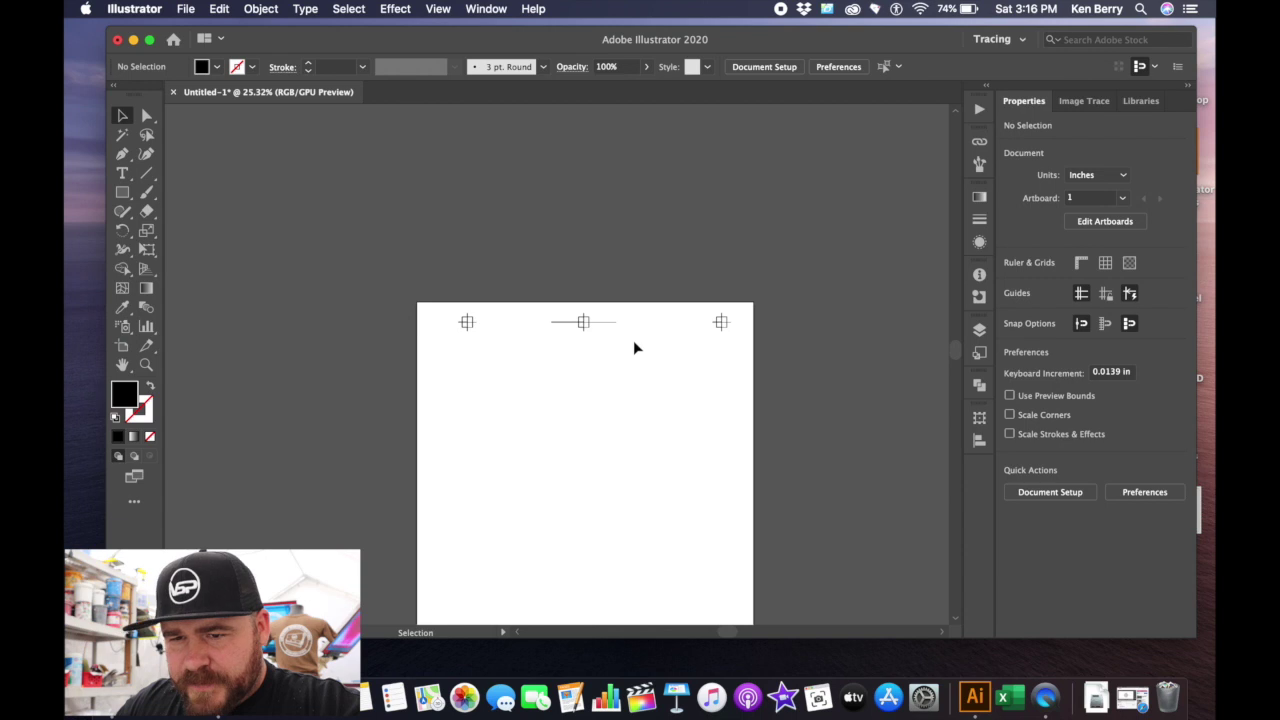
# Move the grouped marks slightly down to a Y position of about 0.94 in and center the group horizontally on the artboard
pyautogui.scroll(3, 634, 346)
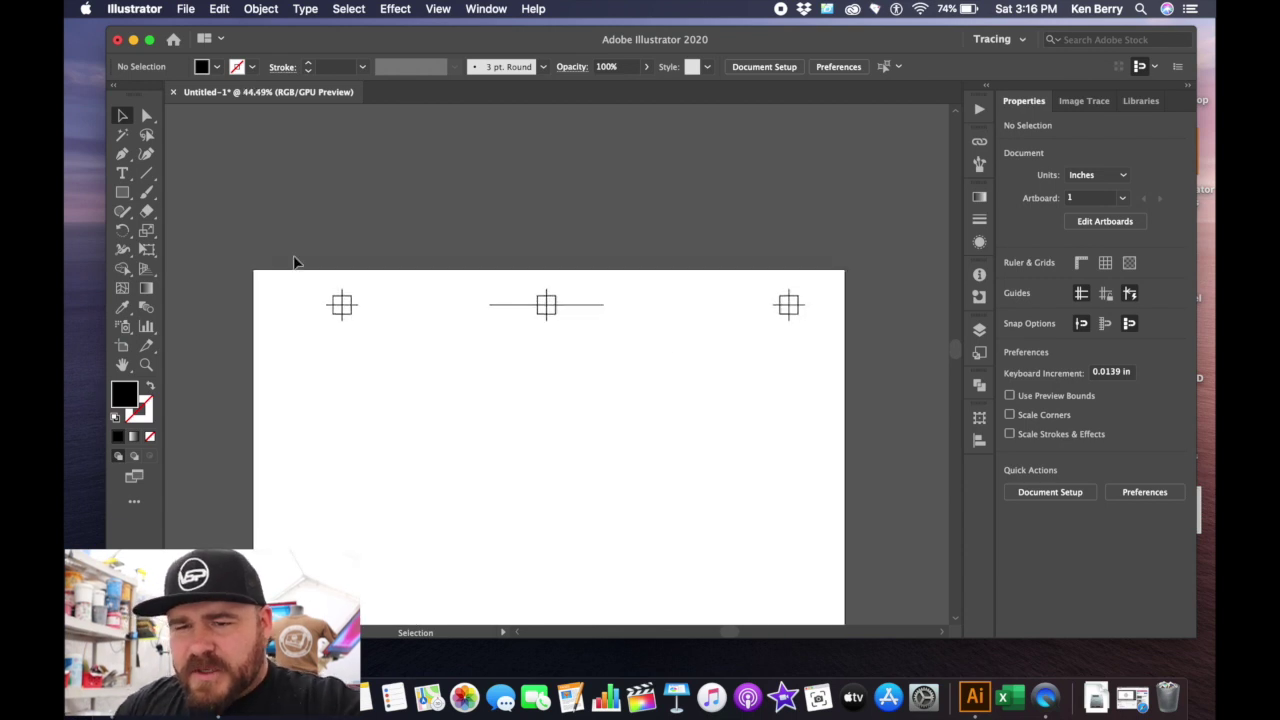
pyautogui.click(545, 310)
pyautogui.moveTo(545, 313)
pyautogui.mouseDown()
pyautogui.moveTo(537, 211)
pyautogui.moveTo(557, 323)
pyautogui.moveTo(545, 317)
pyautogui.mouseUp()
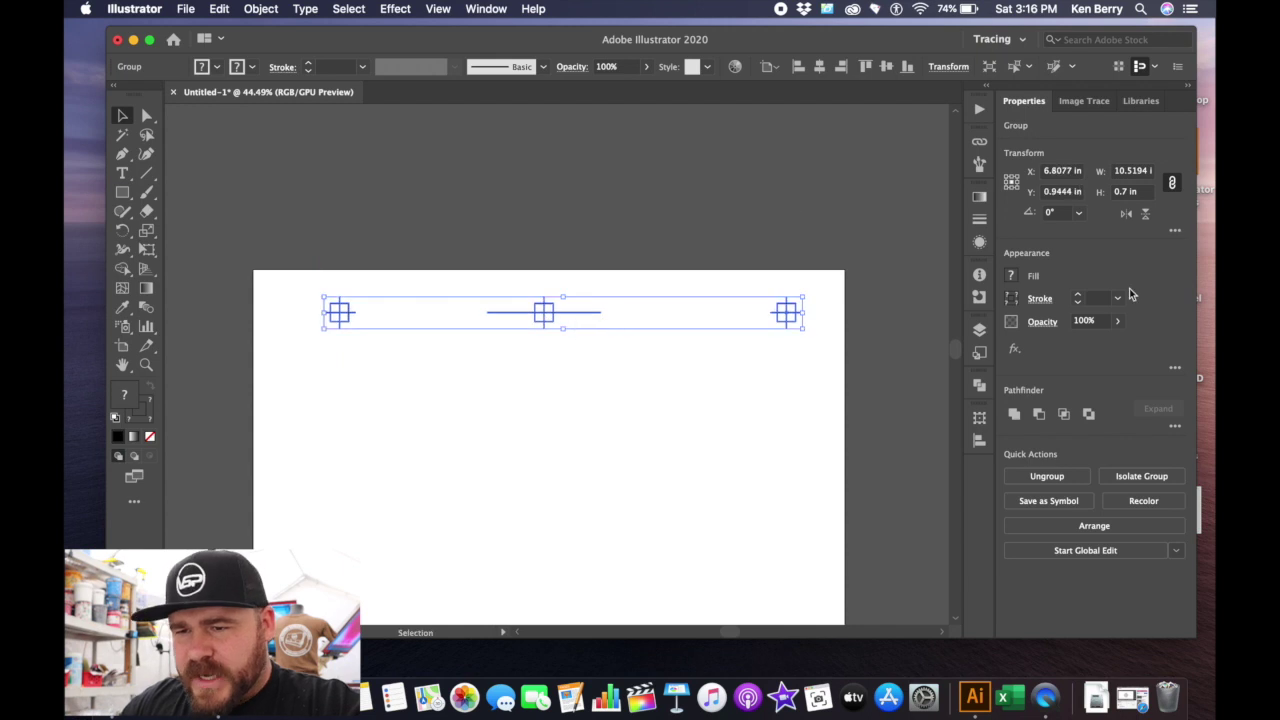
pyautogui.click(980, 418)
pyautogui.click(979, 420)
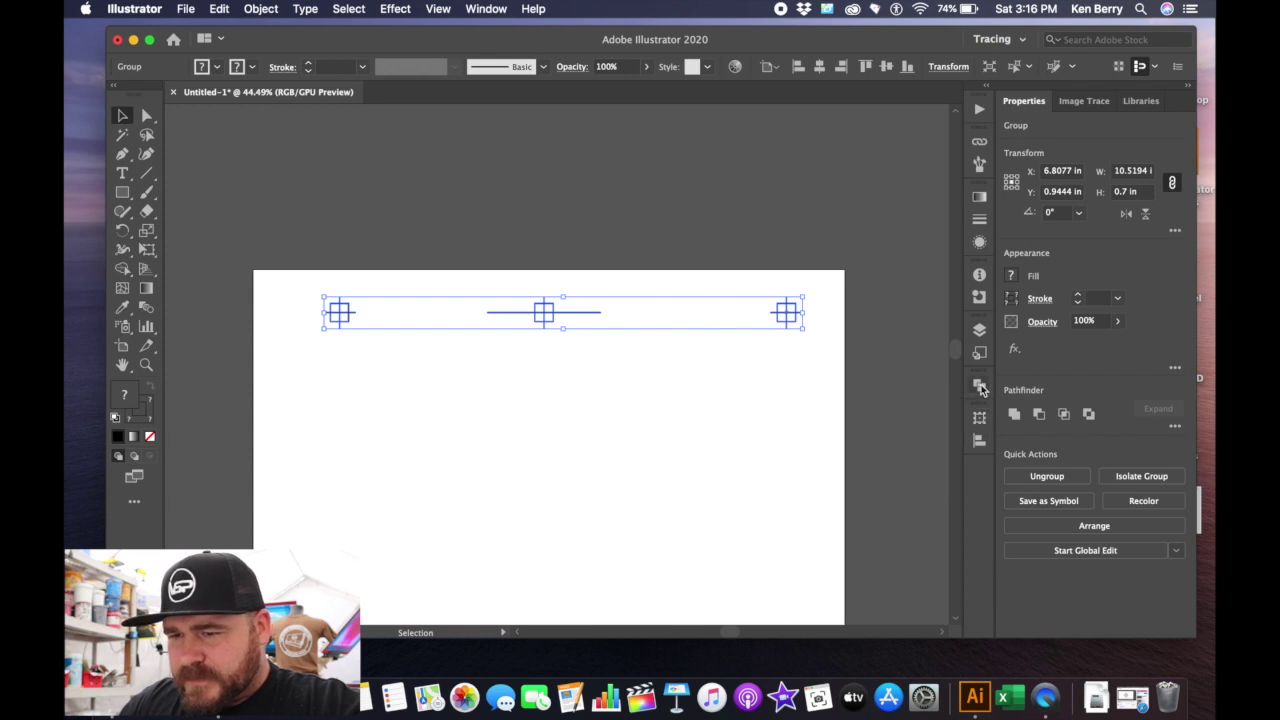
pyautogui.click(980, 440)
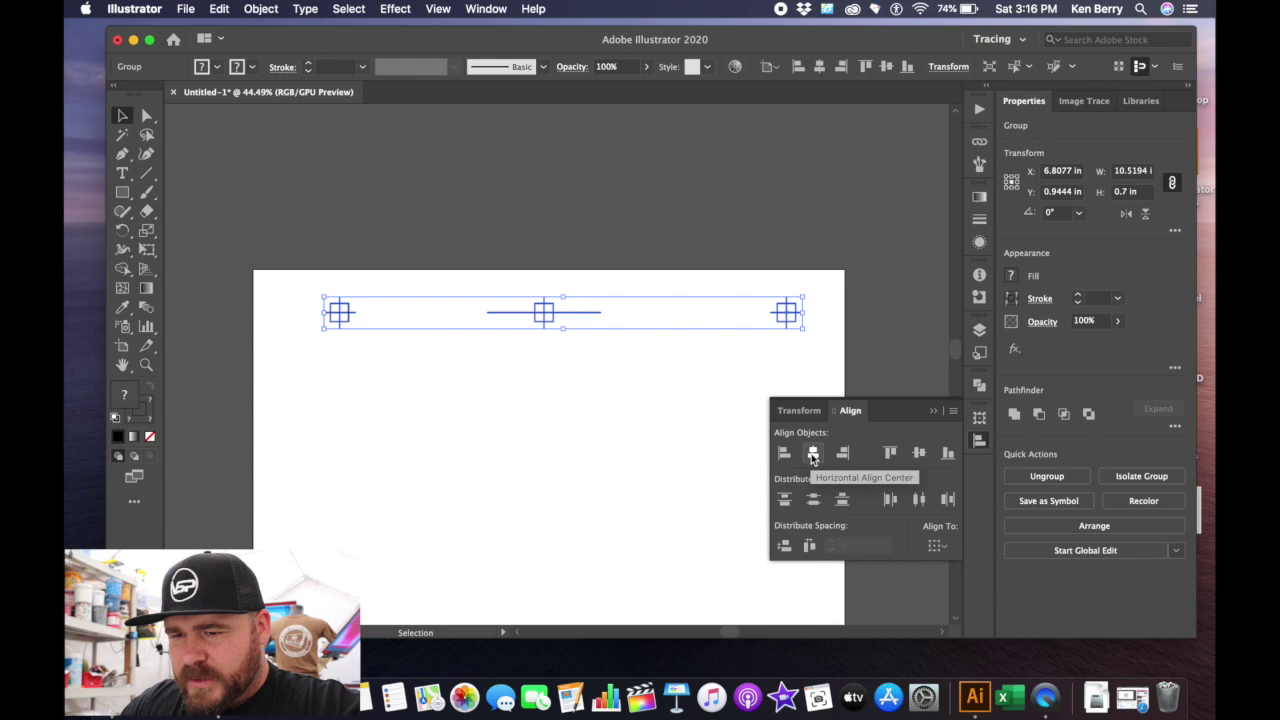
pyautogui.click(812, 454)
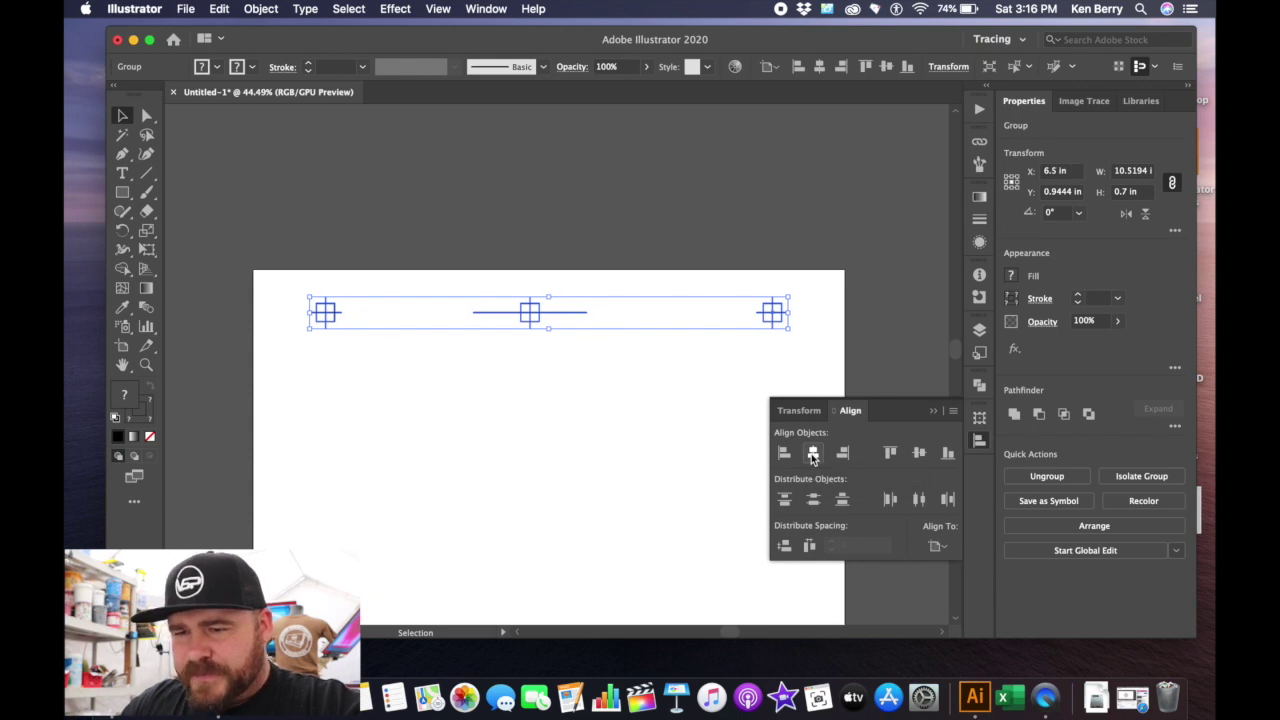
pyautogui.click(943, 411)
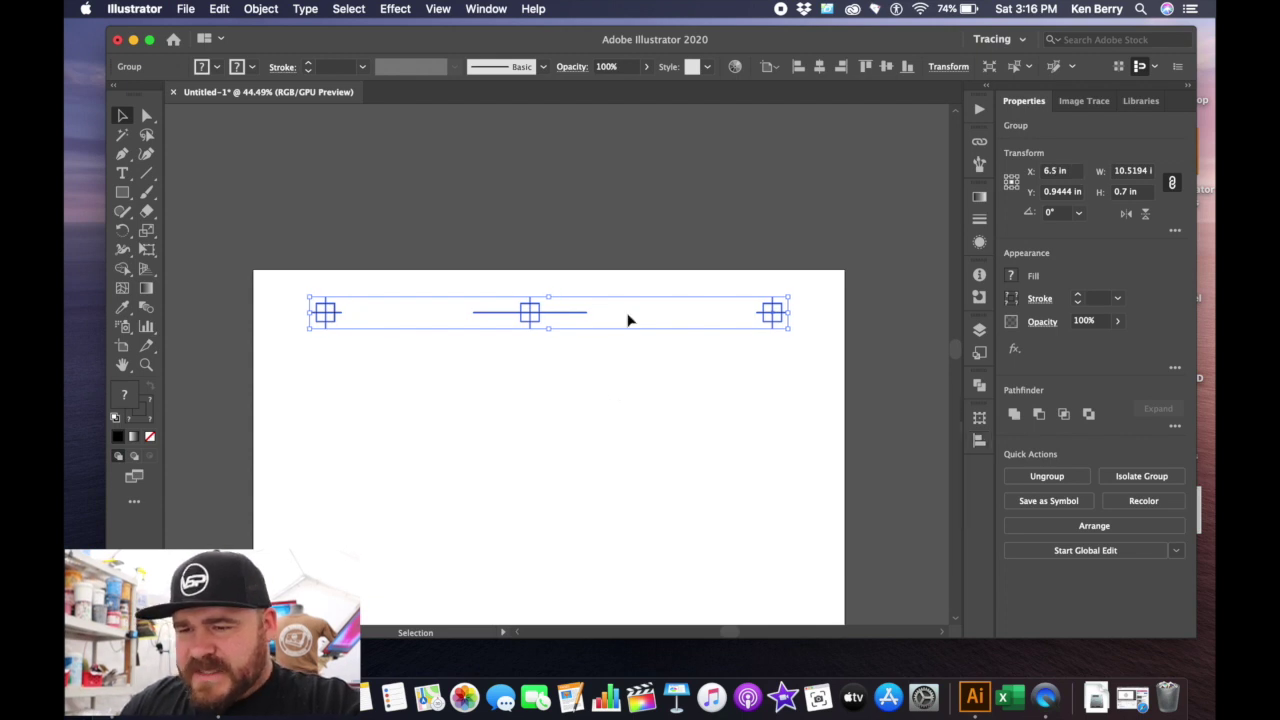
# Duplicate the grouped row of marks lower down, at a Y position of about 6.3 in, and center the copy horizontally on the artboard
pyautogui.click(518, 256)
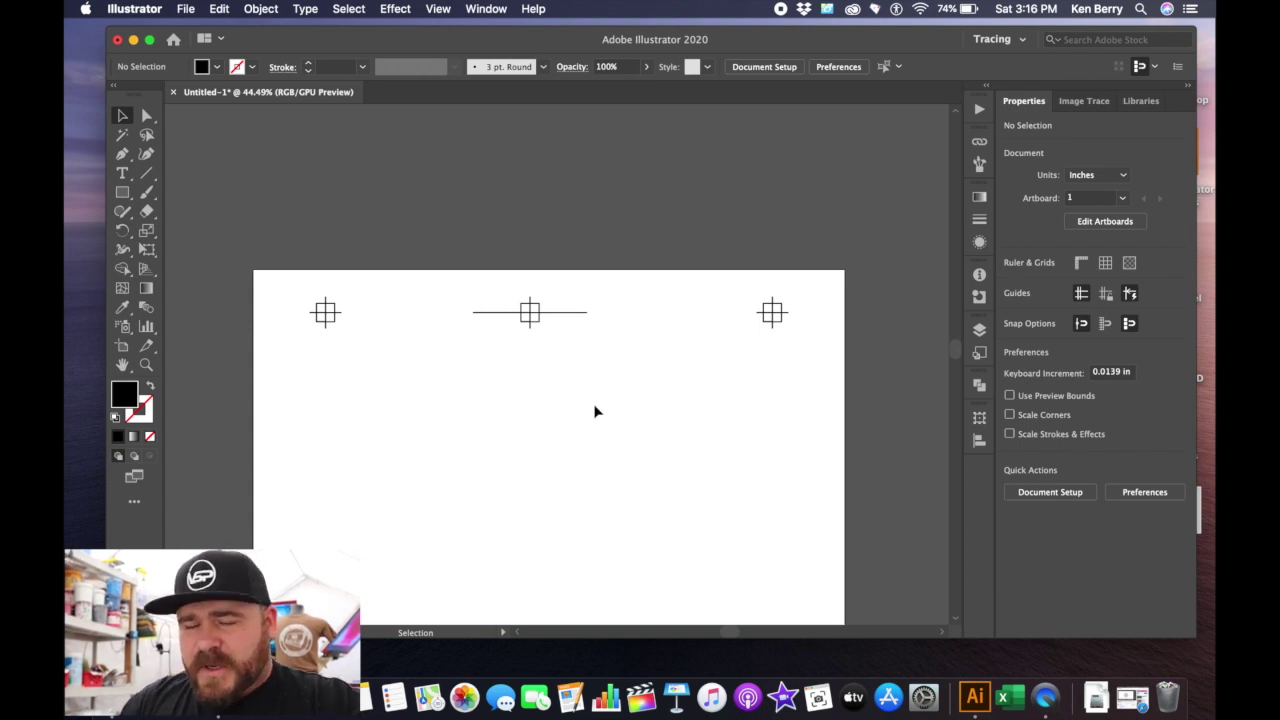
pyautogui.press('super+0')
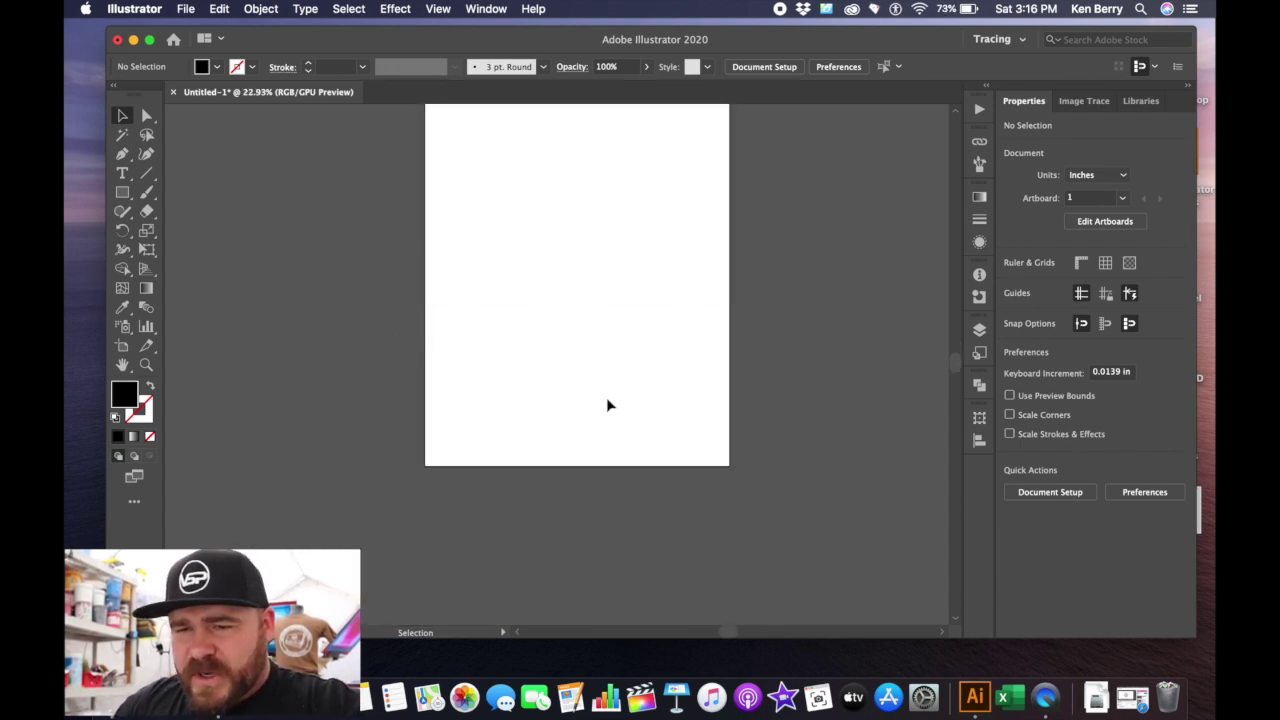
pyautogui.moveTo(442, 169); pyautogui.dragTo(720, 213)
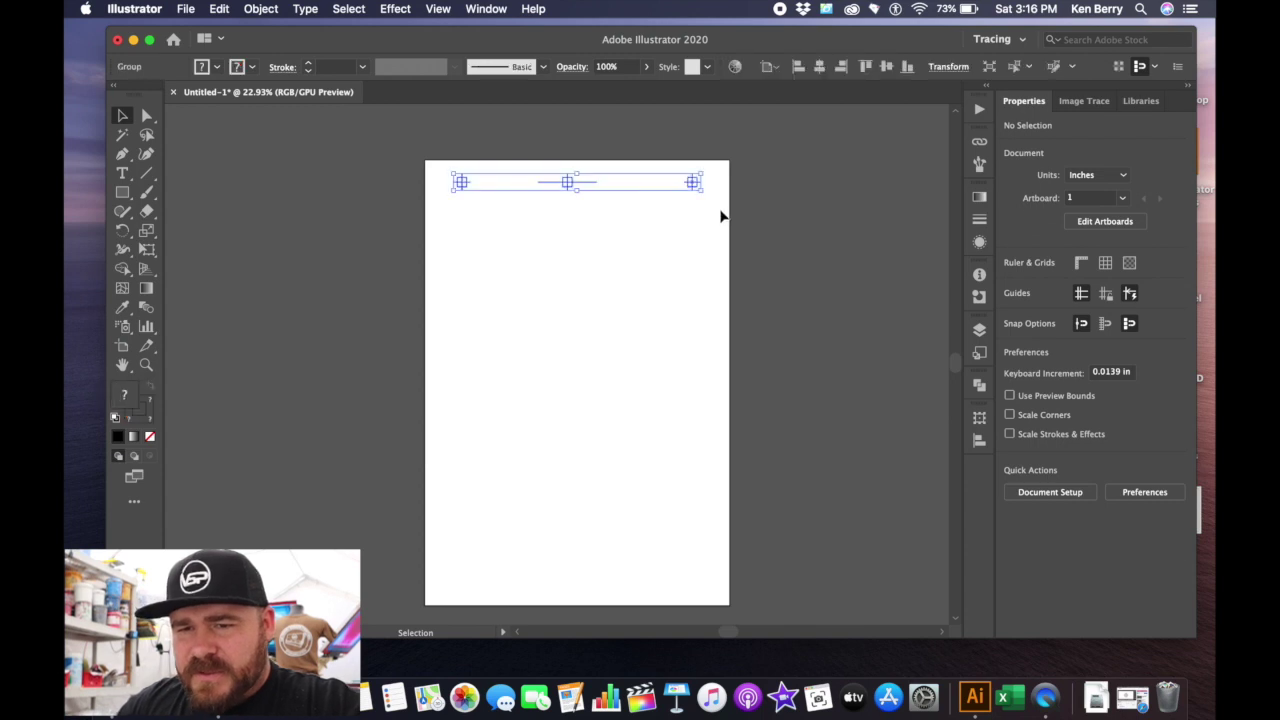
pyautogui.moveTo(591, 180); pyautogui.dragTo(460, 307)
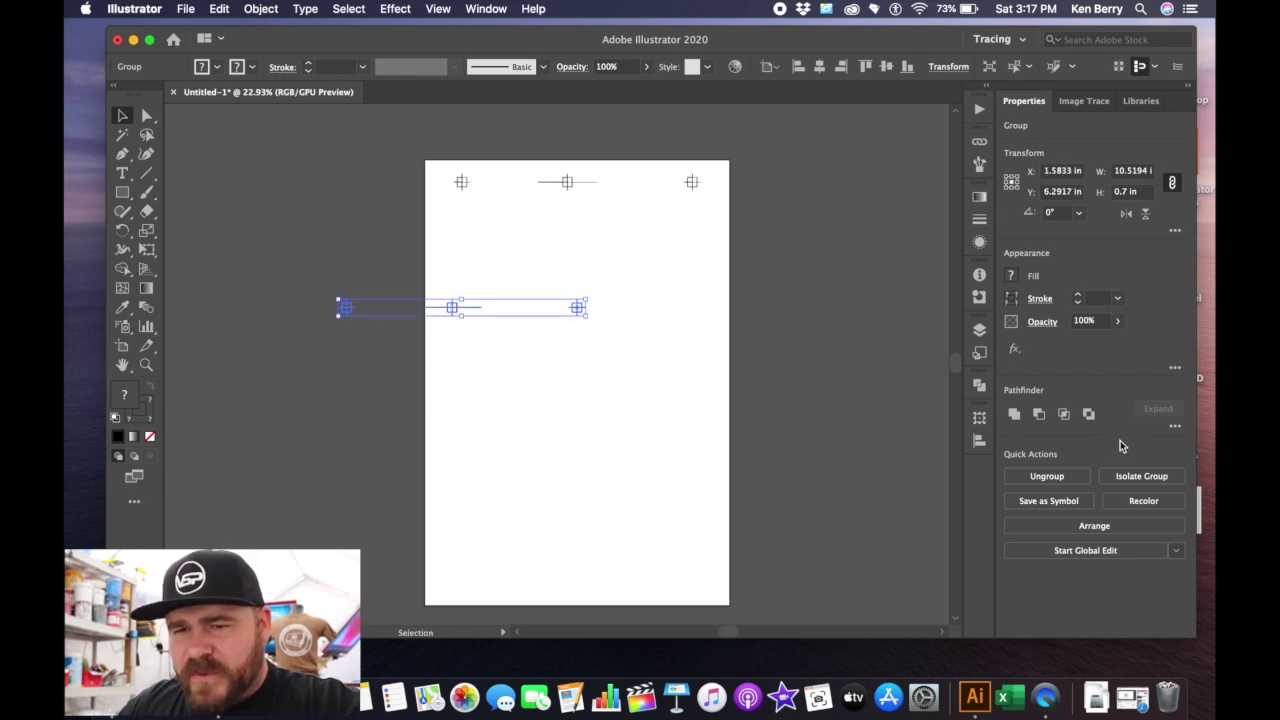
pyautogui.click(979, 441)
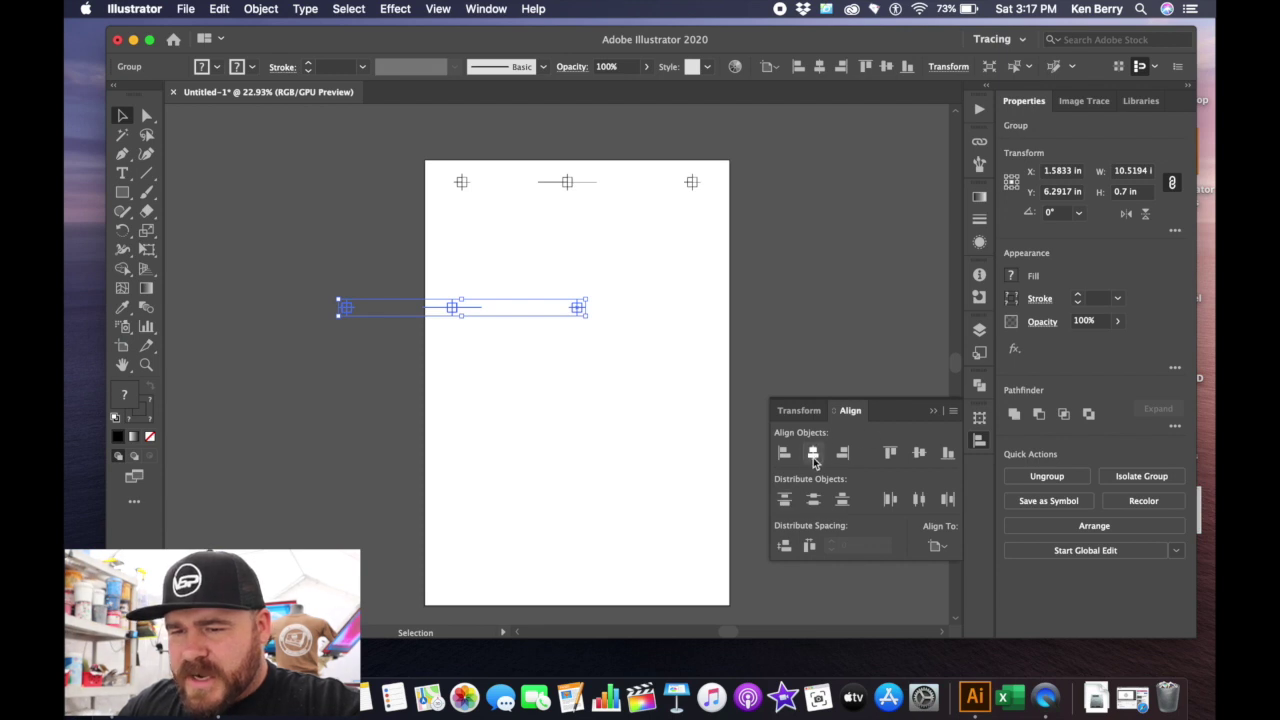
pyautogui.click(937, 547)
pyautogui.click(980, 599)
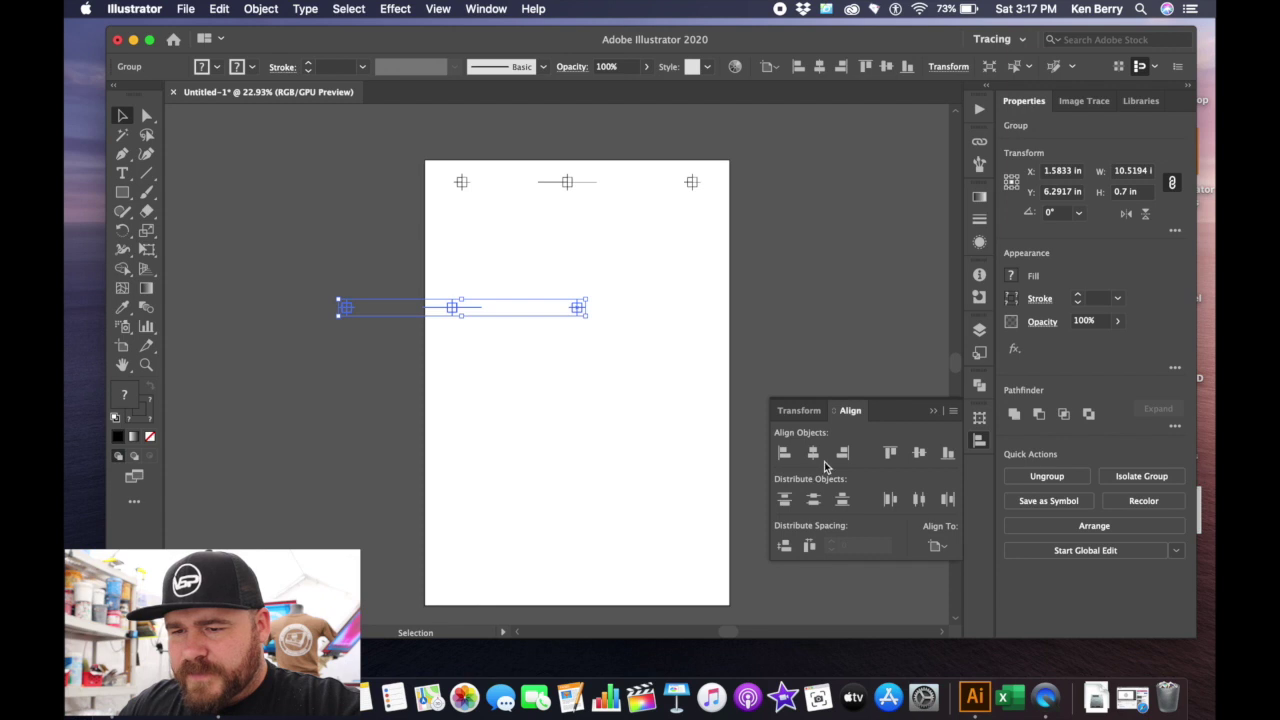
pyautogui.click(816, 455)
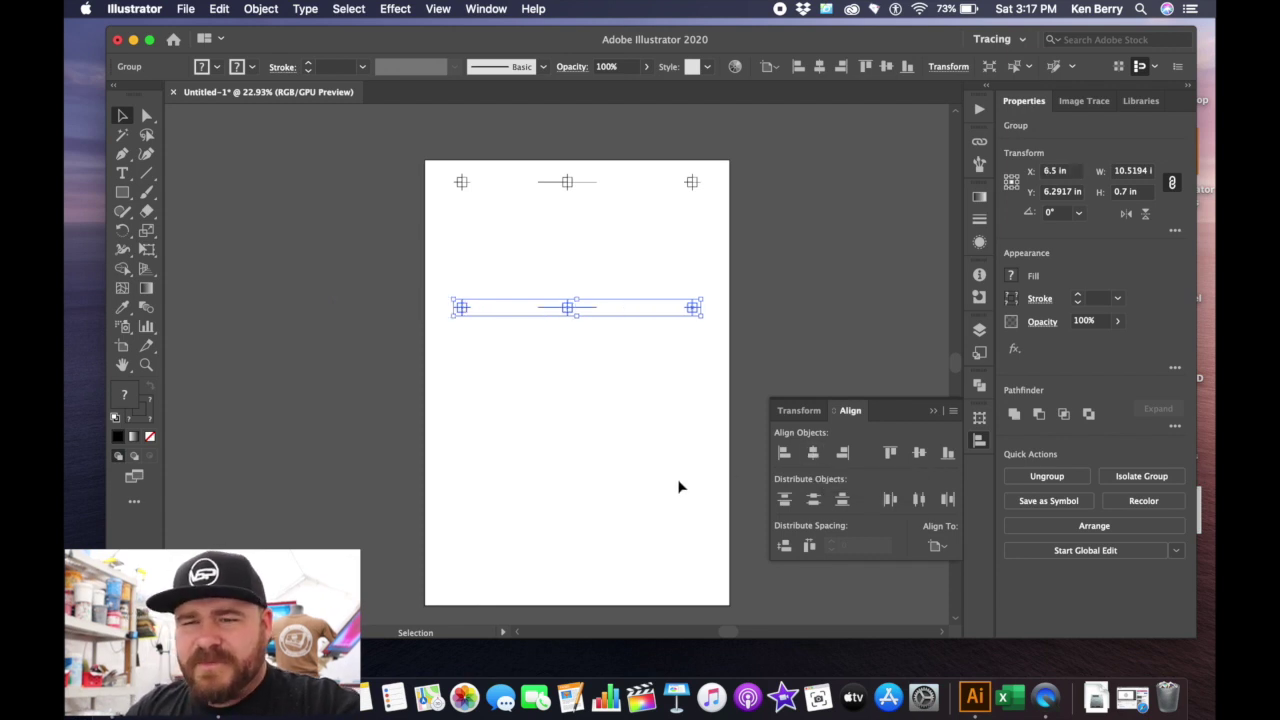
# Move the duplicated row down to a Y position of about 11.3 in and center it horizontally on the artboard
pyautogui.moveTo(562, 307); pyautogui.dragTo(552, 425)
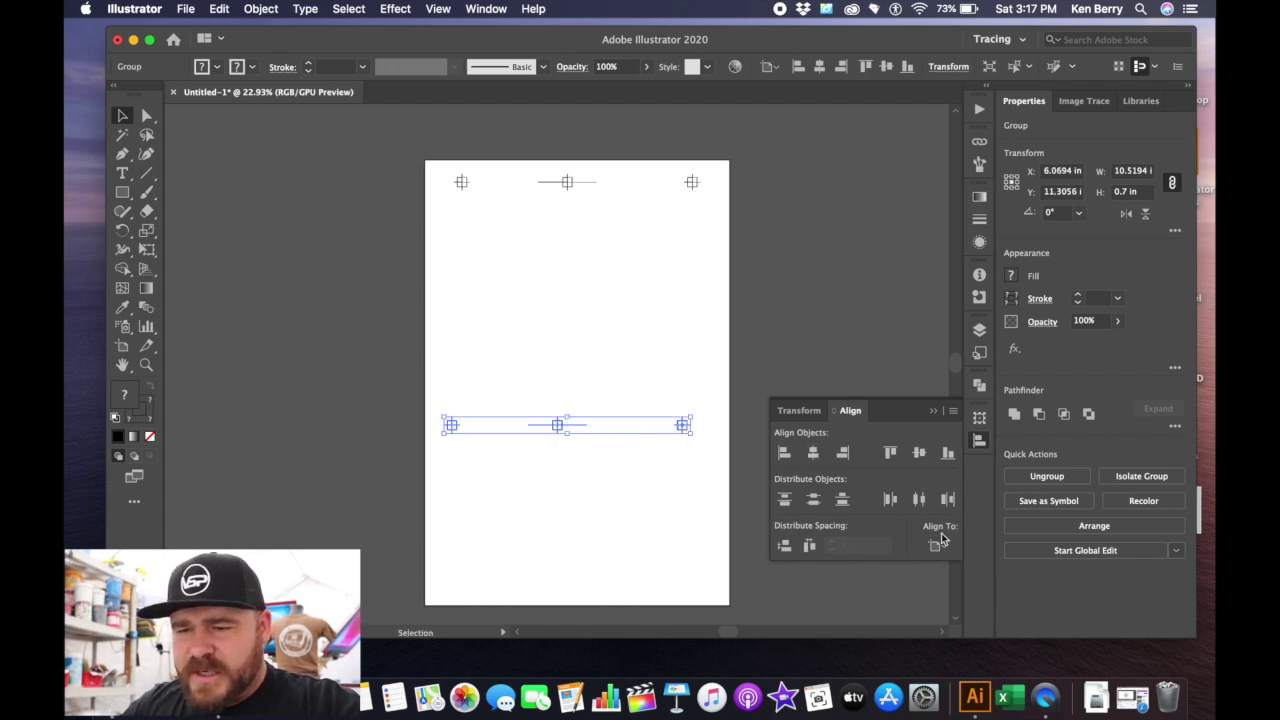
pyautogui.click(812, 454)
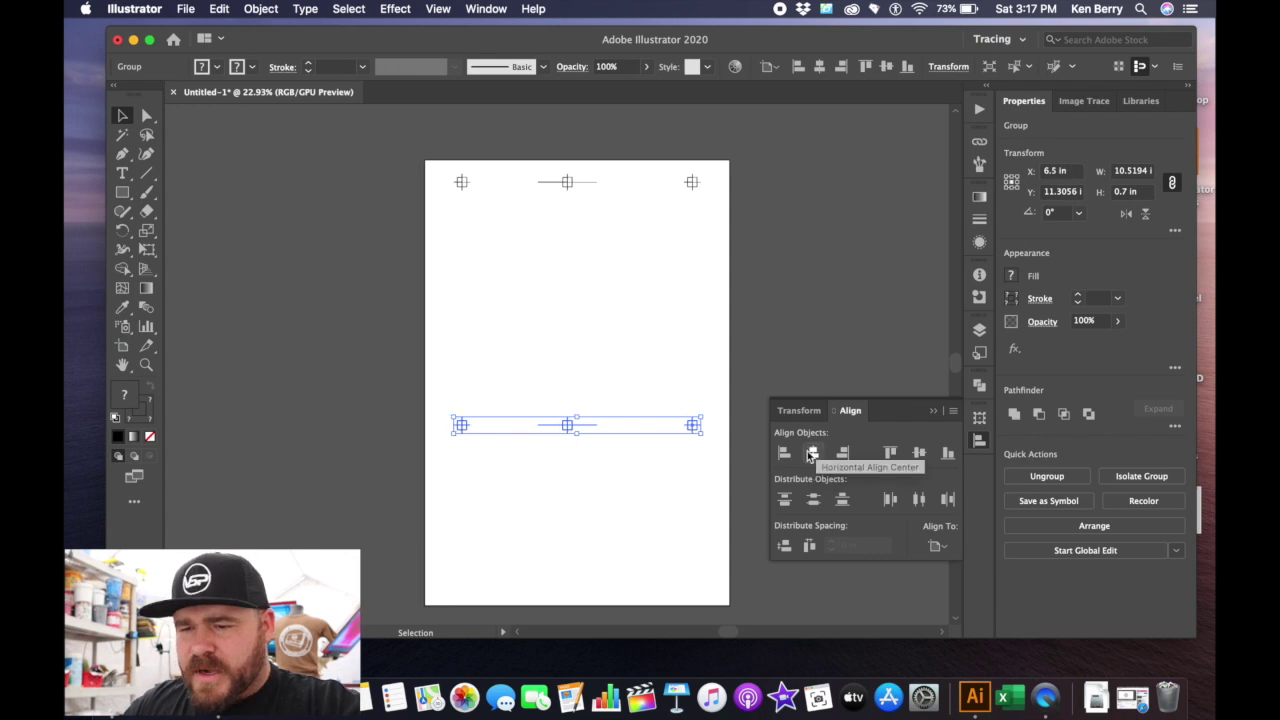
pyautogui.click(810, 299)
pyautogui.click(936, 408)
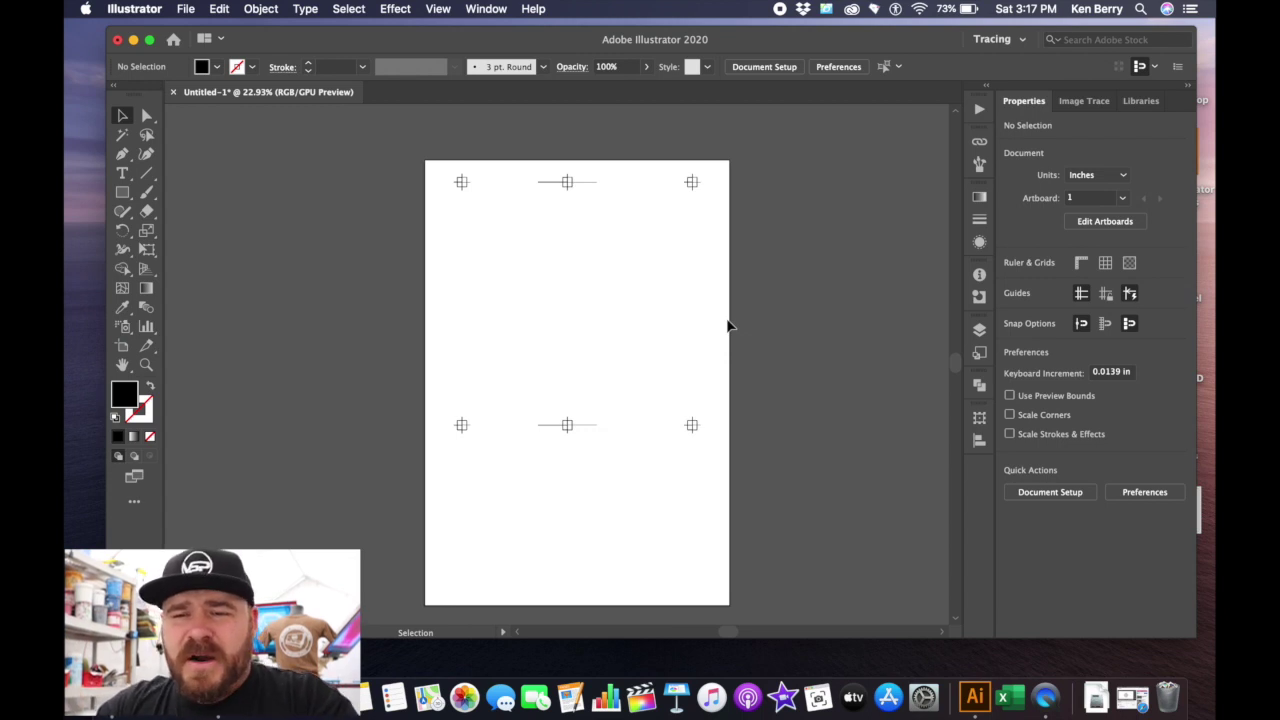
# Move the duplicated row near the artboard's bottom edge, at a Y position of about 17.4 in, and center it horizontally on the artboard
pyautogui.moveTo(568, 428); pyautogui.dragTo(579, 568)
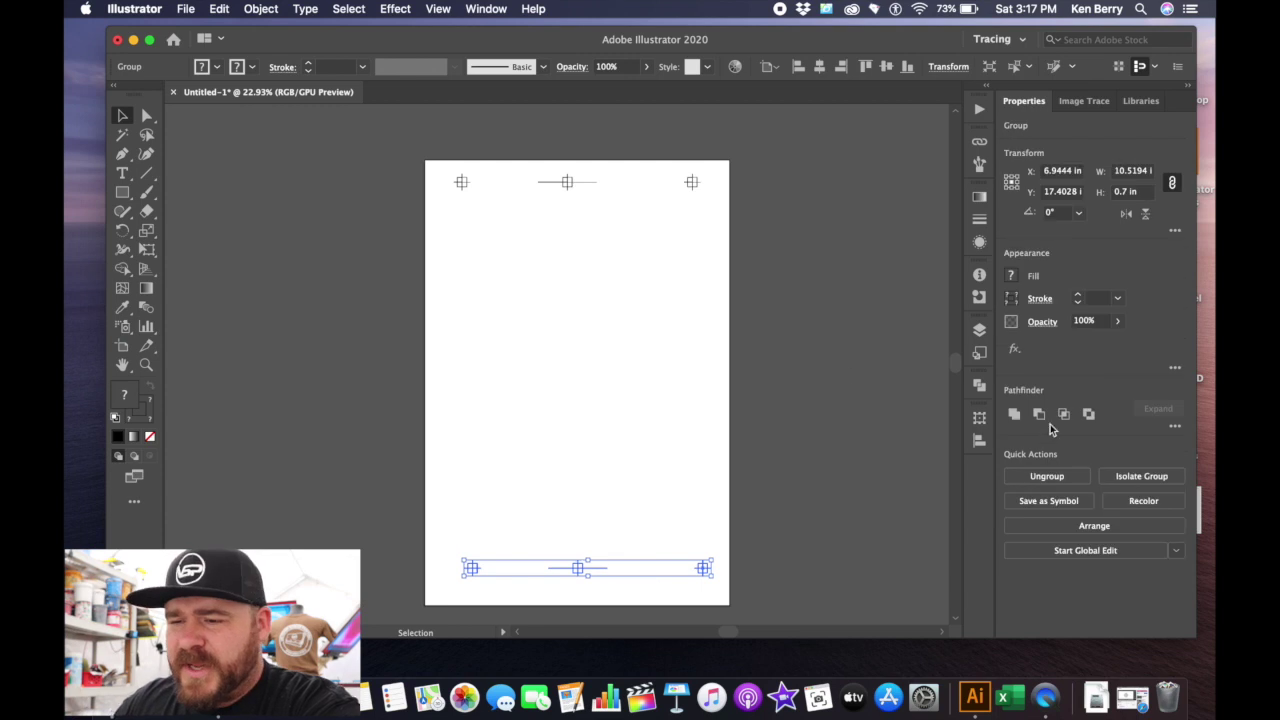
pyautogui.click(979, 440)
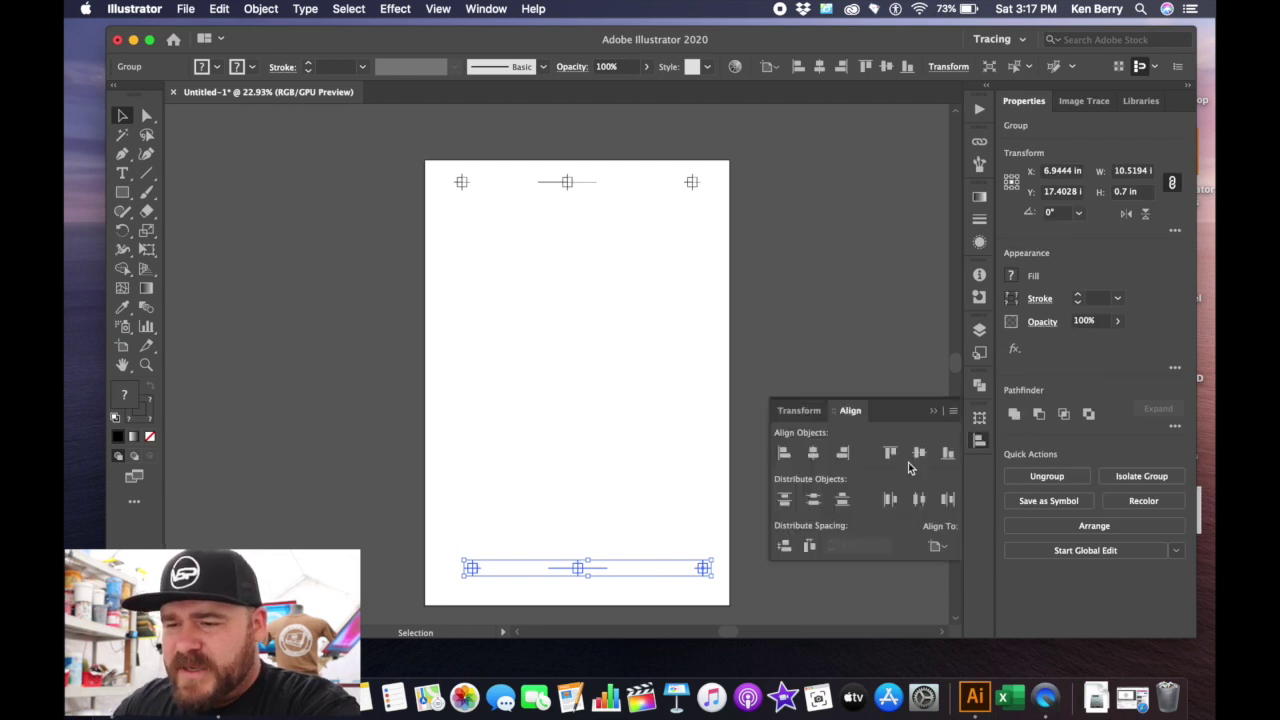
pyautogui.click(810, 453)
pyautogui.click(849, 358)
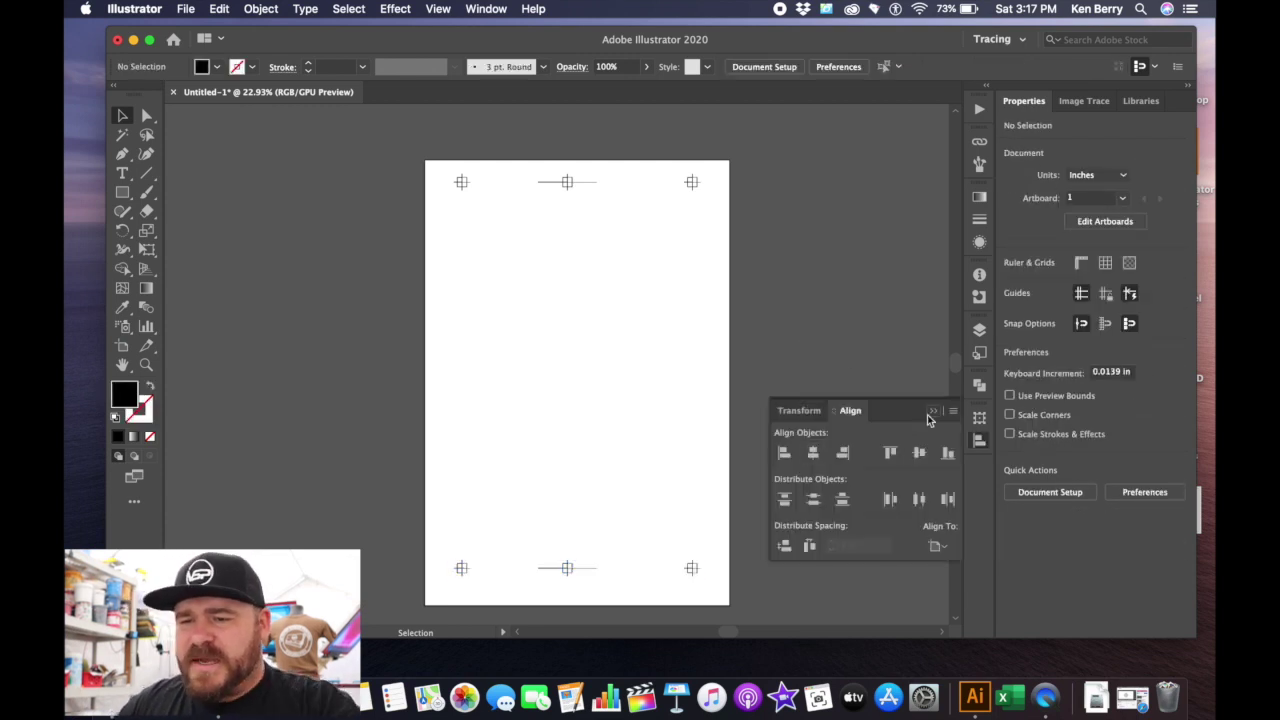
pyautogui.click(935, 413)
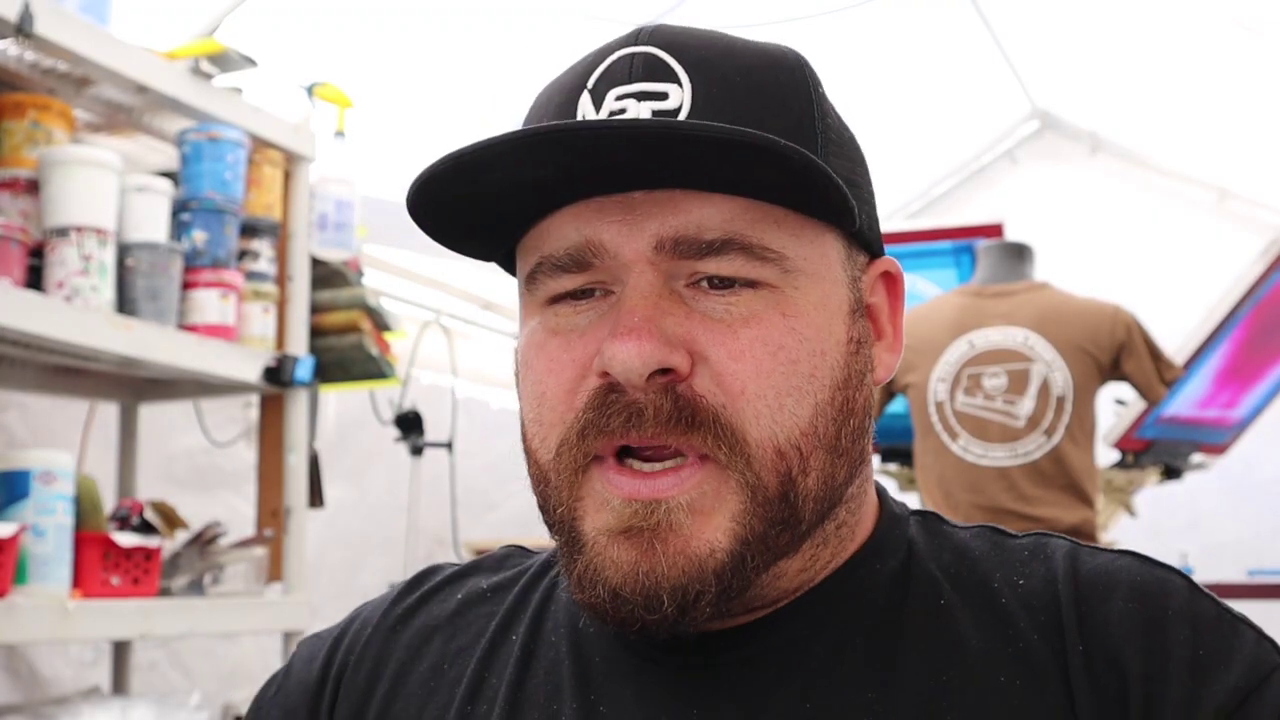